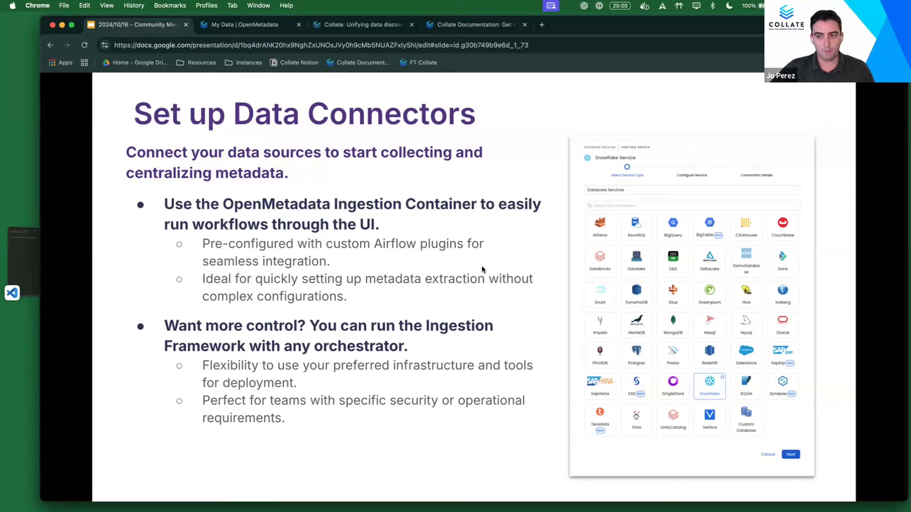
- Switch to the OpenMetadata tab and view the resource usage limits in the billing settings
left_click(258, 29)
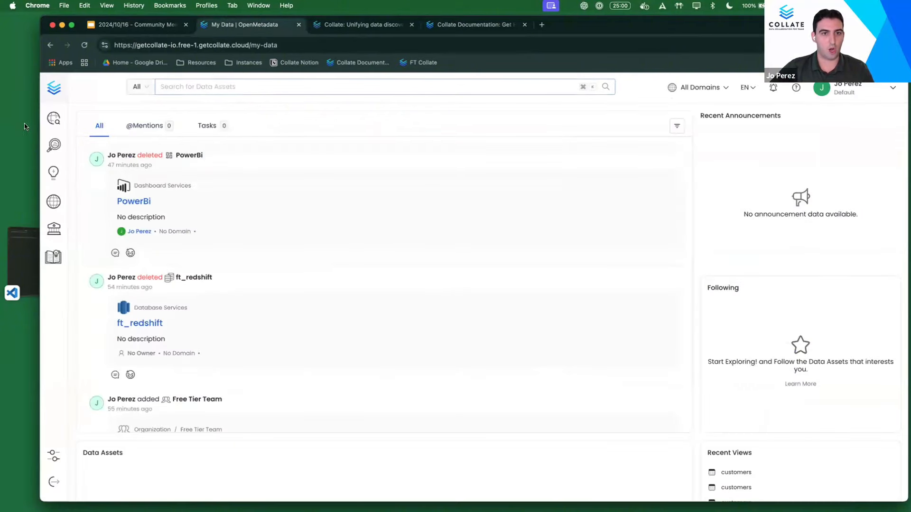
left_click(54, 118)
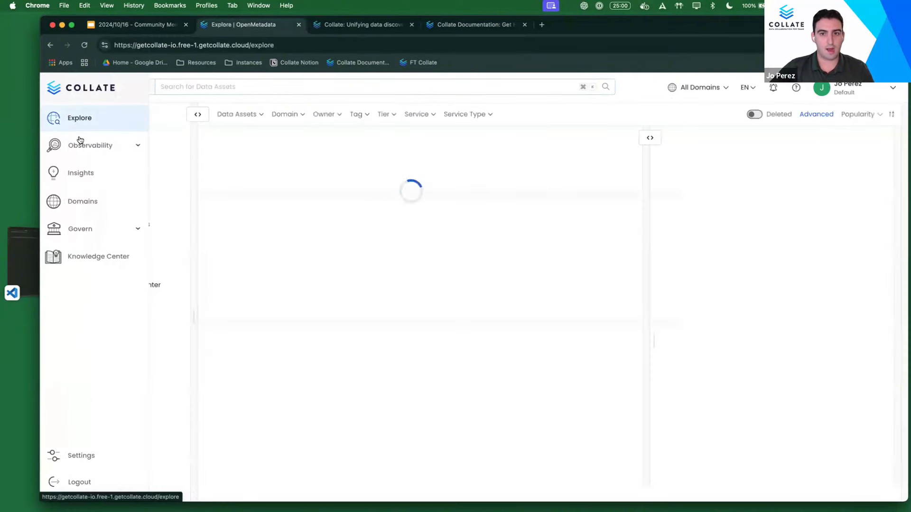
left_click(71, 458)
left_click(200, 482)
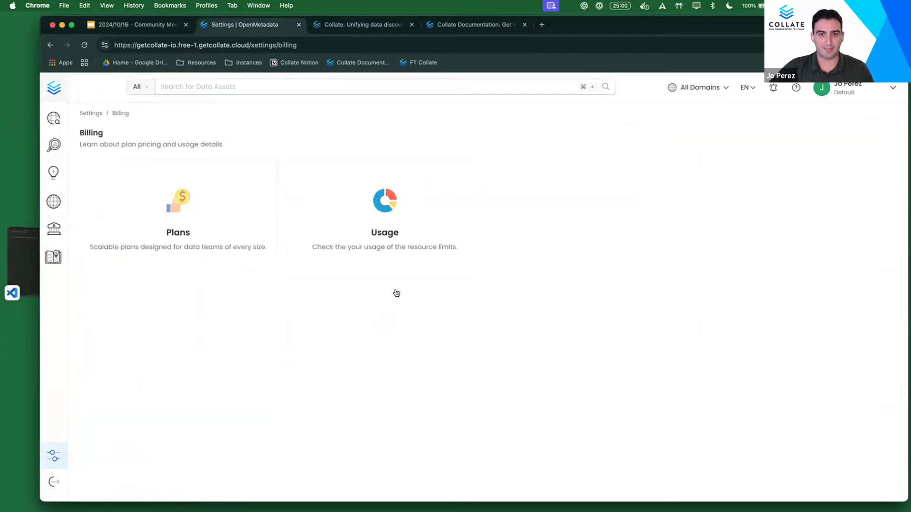
left_click(441, 257)
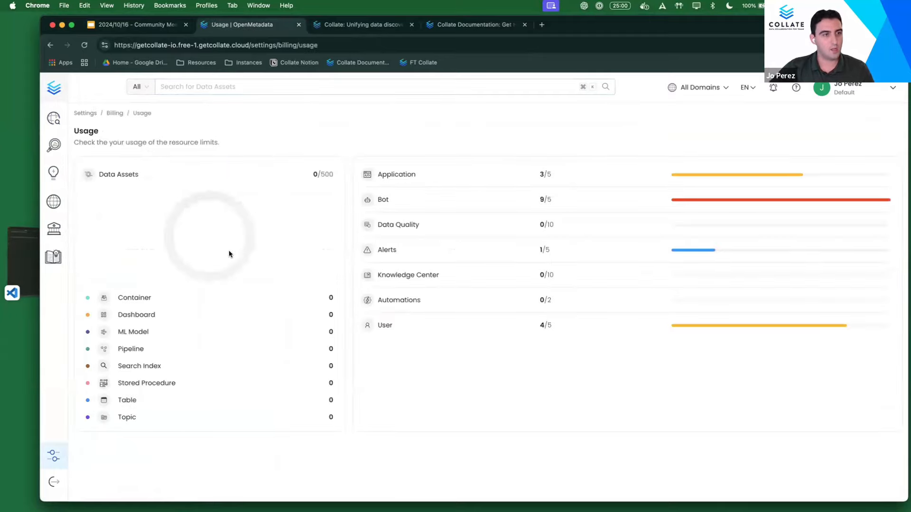
- Start adding a new database service in the settings, with Redshift as the service type
mouse_move(55, 455)
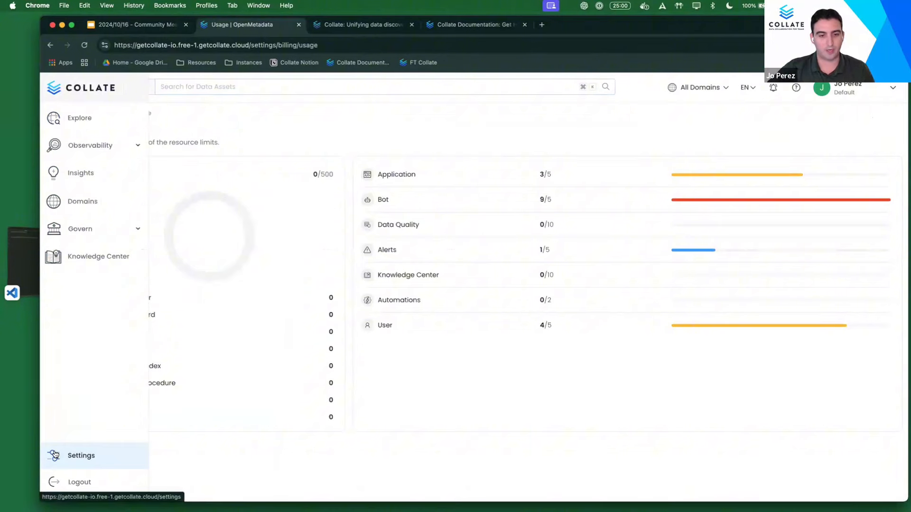
left_click(55, 455)
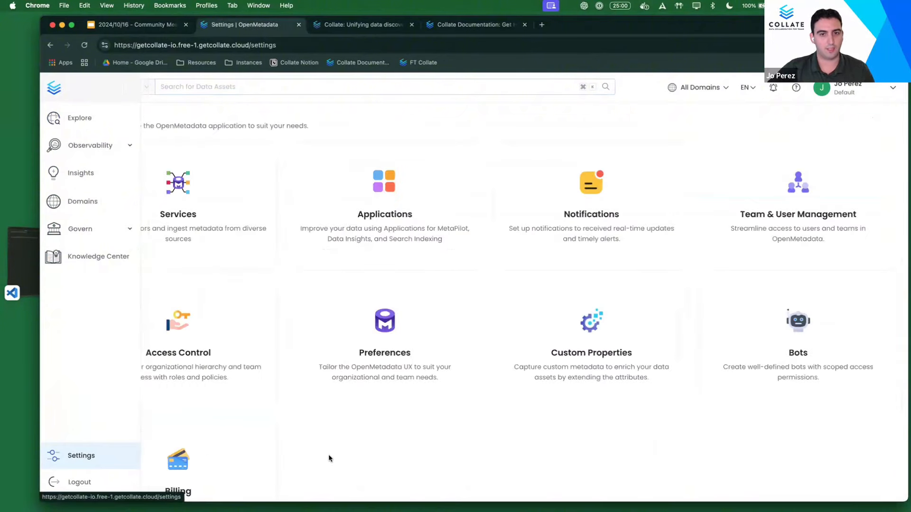
left_click(226, 198)
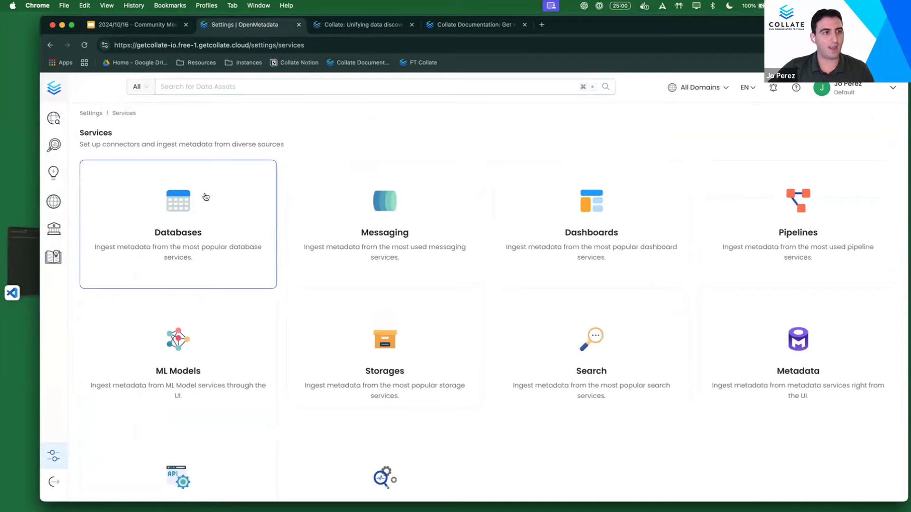
left_click(188, 214)
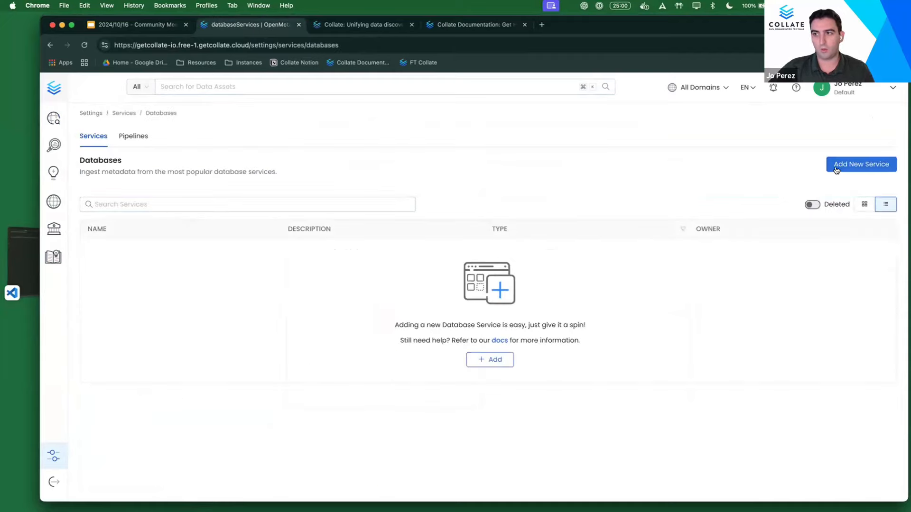
left_click(875, 167)
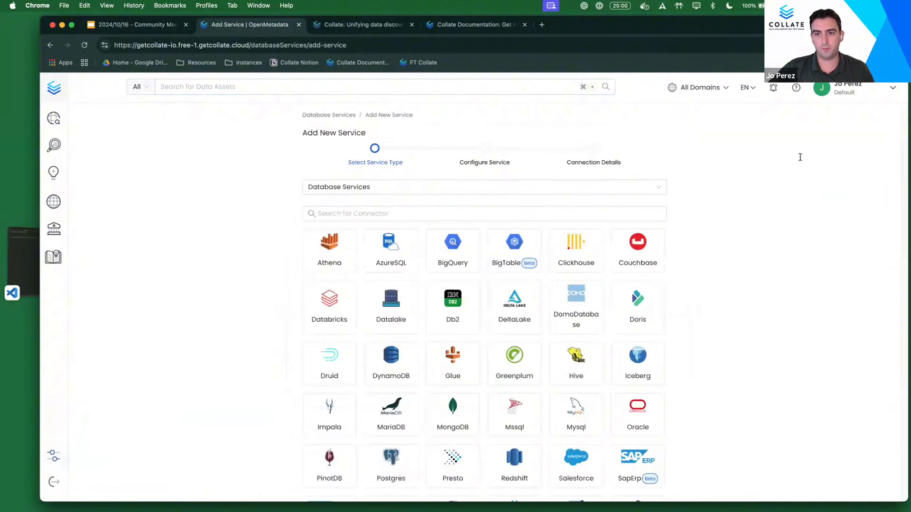
left_click(348, 208)
type("red")
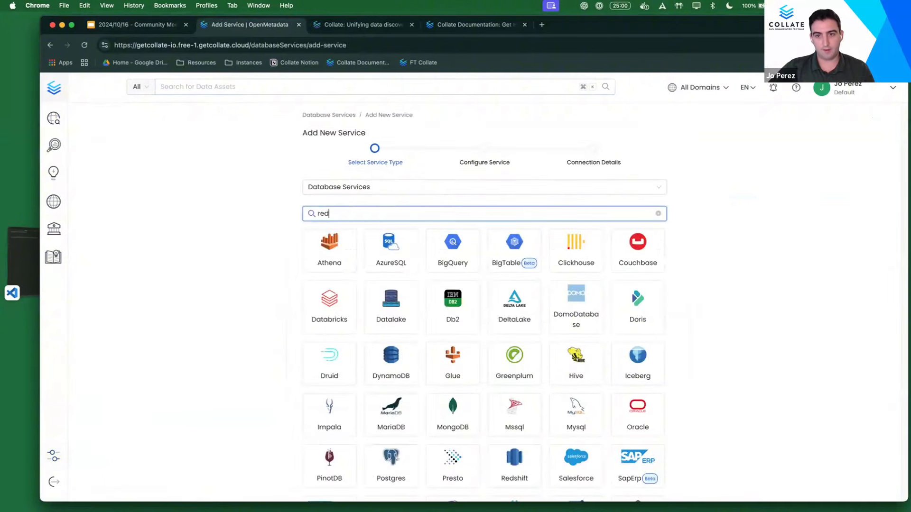
left_click(326, 256)
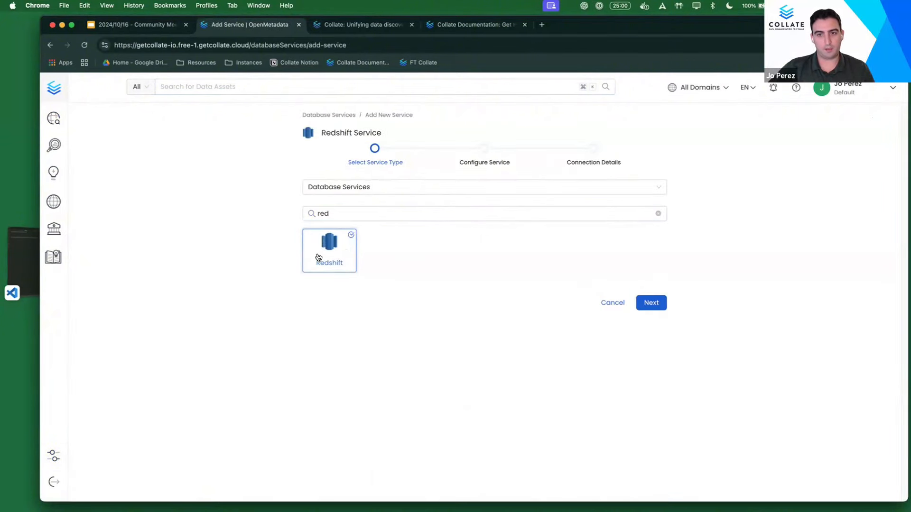
left_click(651, 303)
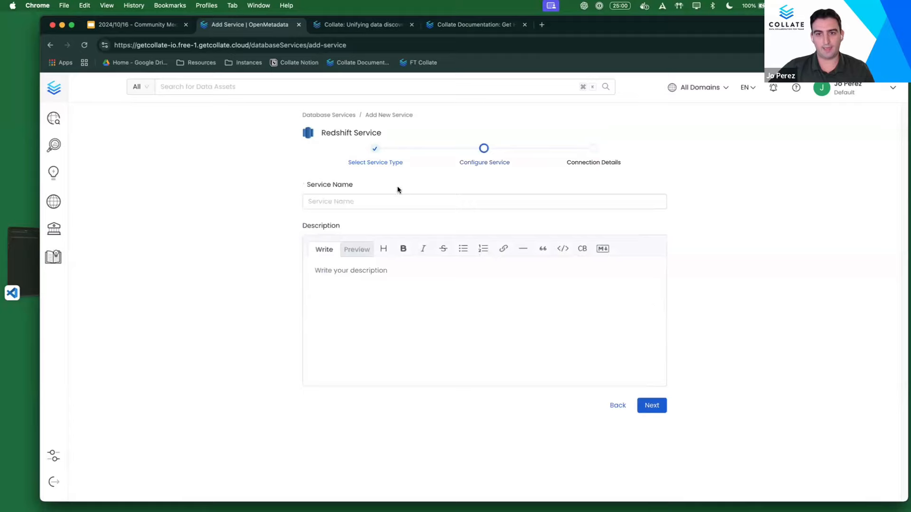
- Name the service "Redshift UI", describe it as "Free Tier Demo", and continue to the connection details
left_click(391, 199)
type("Reds")
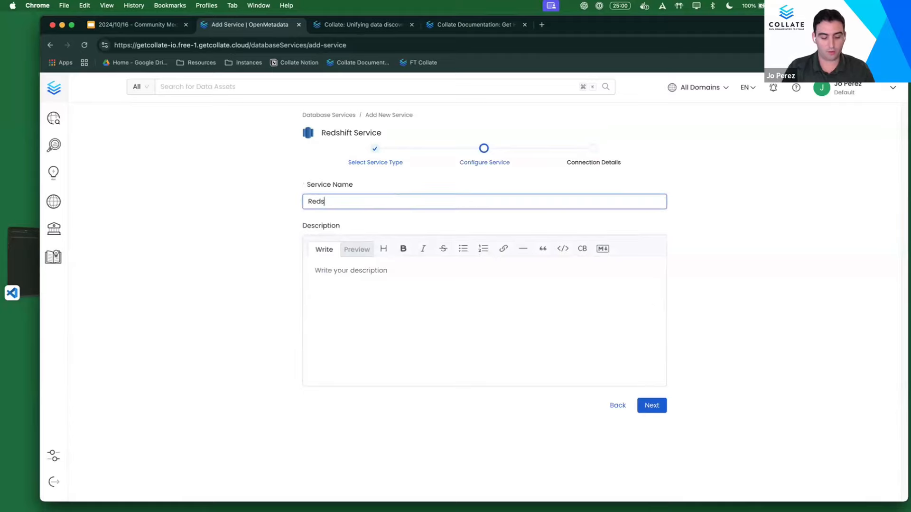
type("hift UI")
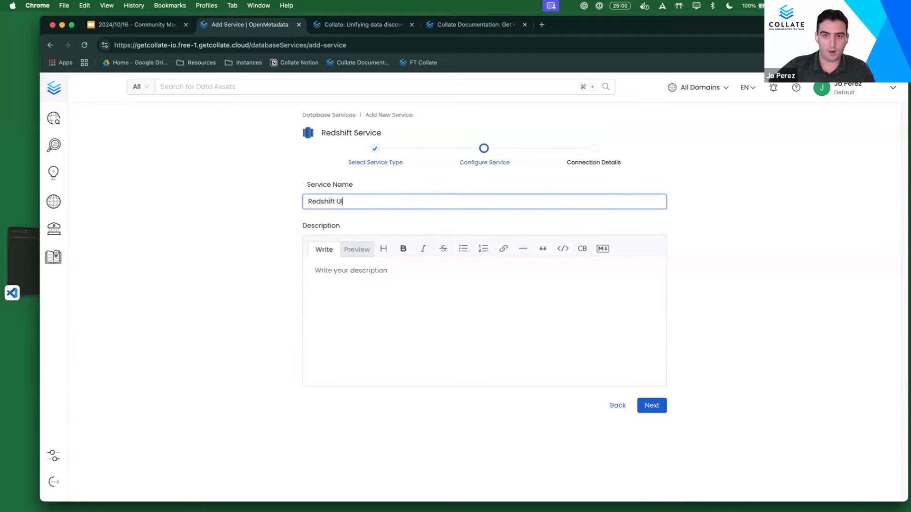
left_click(372, 270)
type("Free")
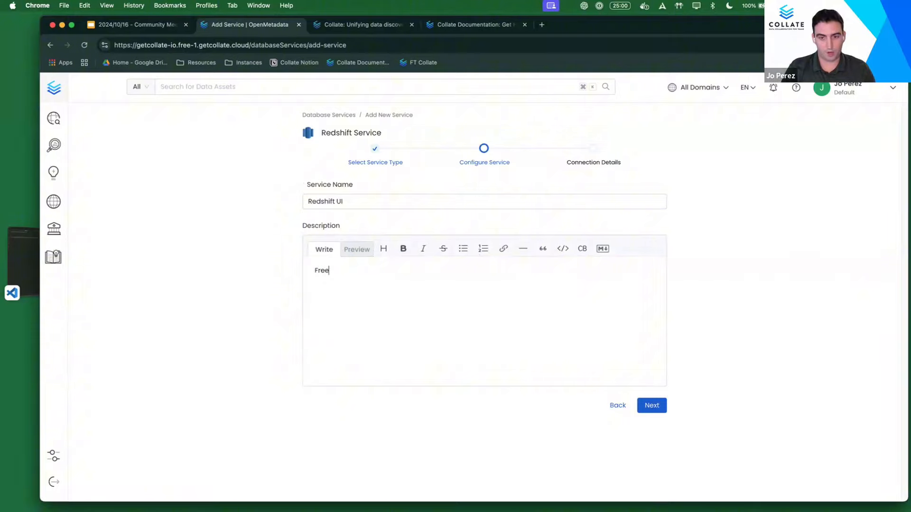
type(" Tiert")
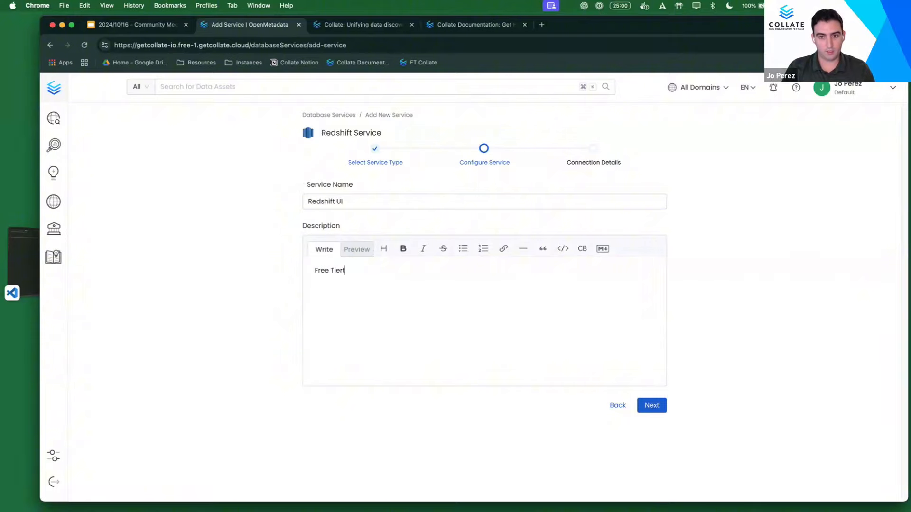
key("BackSpace")
type("Demo")
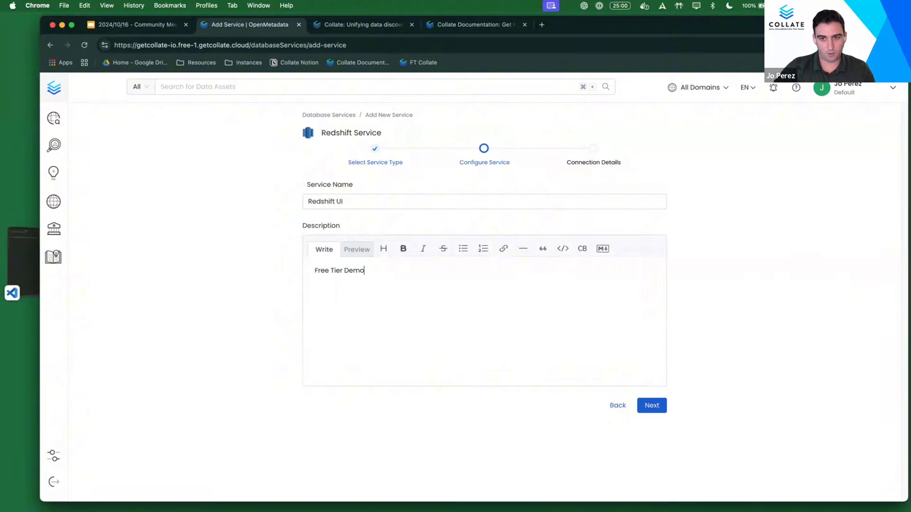
left_click(654, 405)
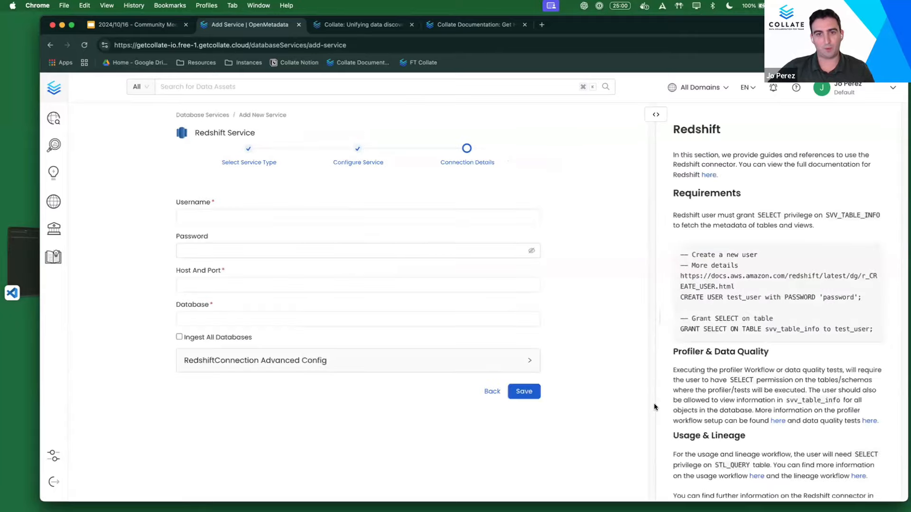
- Fill in the username, password, and host and port from the saved FreeTier Demo login, and set the database to dev
left_click(281, 217)
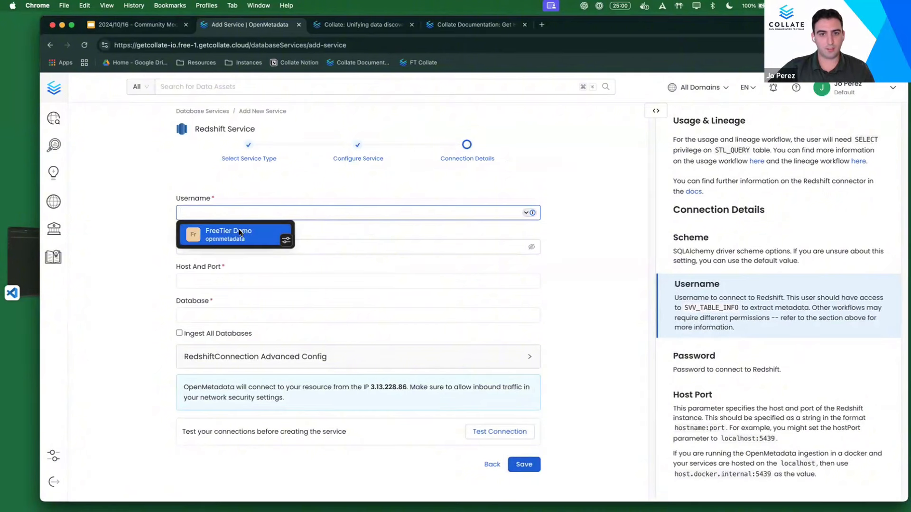
left_click(240, 232)
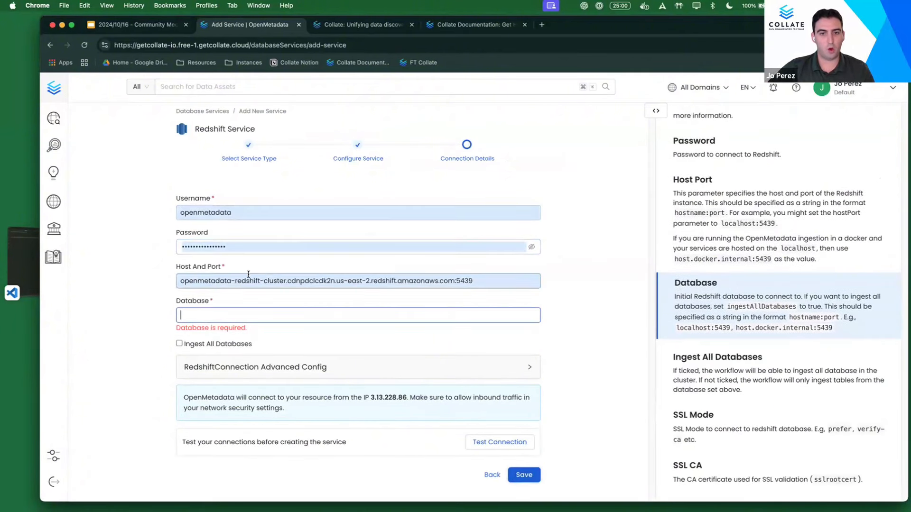
type("dev")
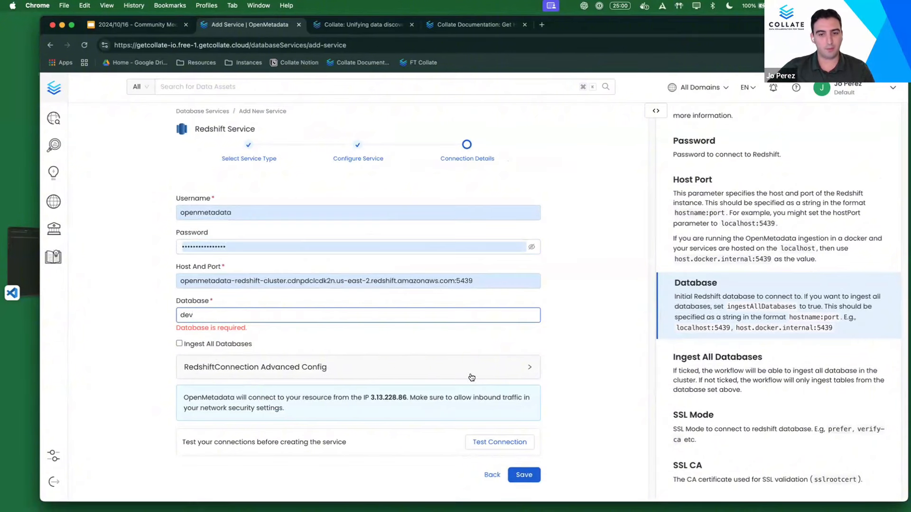
- Test the Redshift connection and save the service
left_click(495, 442)
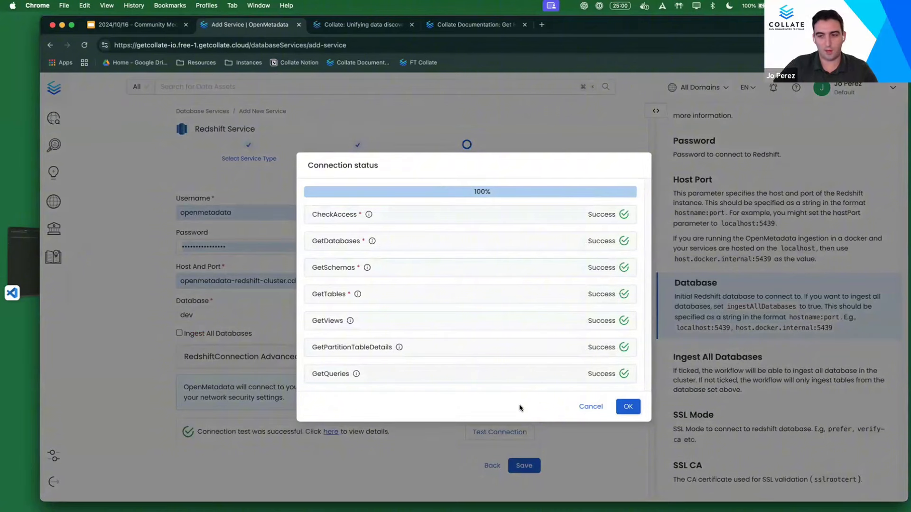
left_click(626, 409)
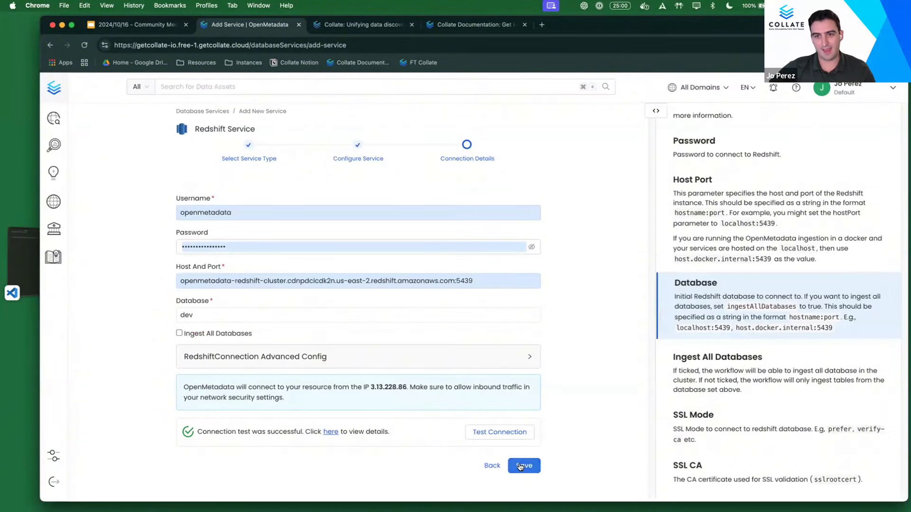
left_click(520, 466)
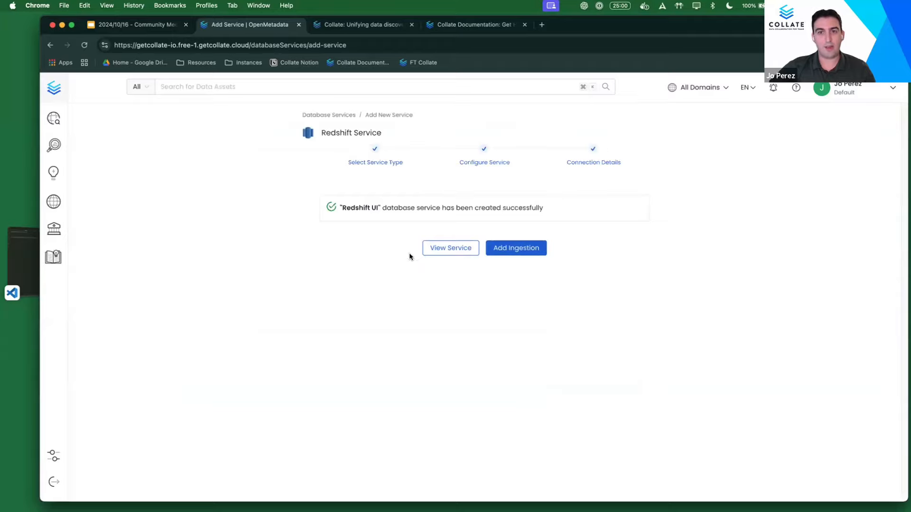
- Start a metadata ingestion for the Redshift service and add ^demo_dbt_jaffle$ as a schema include filter pattern
left_click(515, 251)
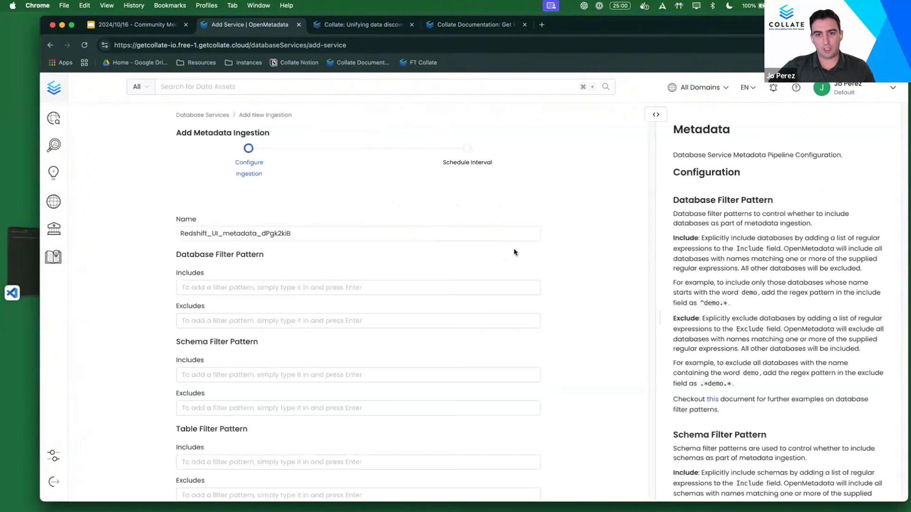
scroll(345, 335, "down", 5)
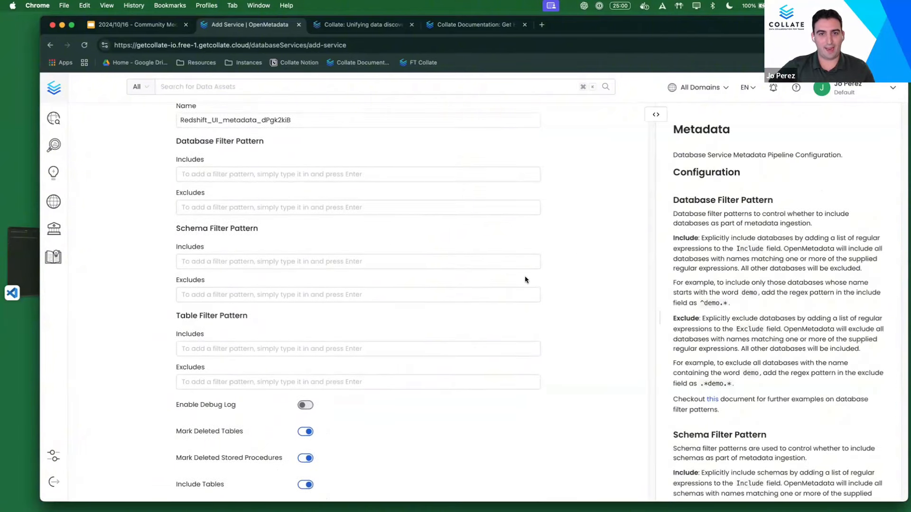
scroll(484, 346, "up", 2)
scroll(484, 346, "up", 2)
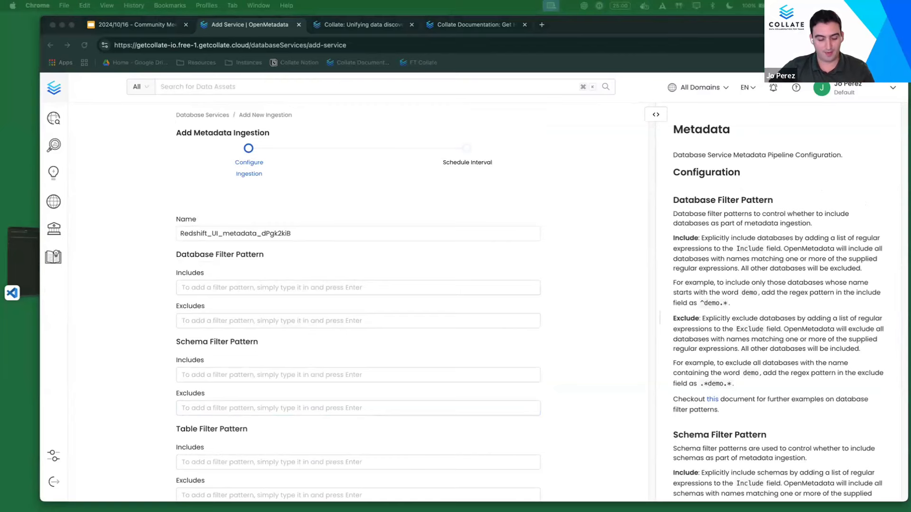
left_click(227, 371)
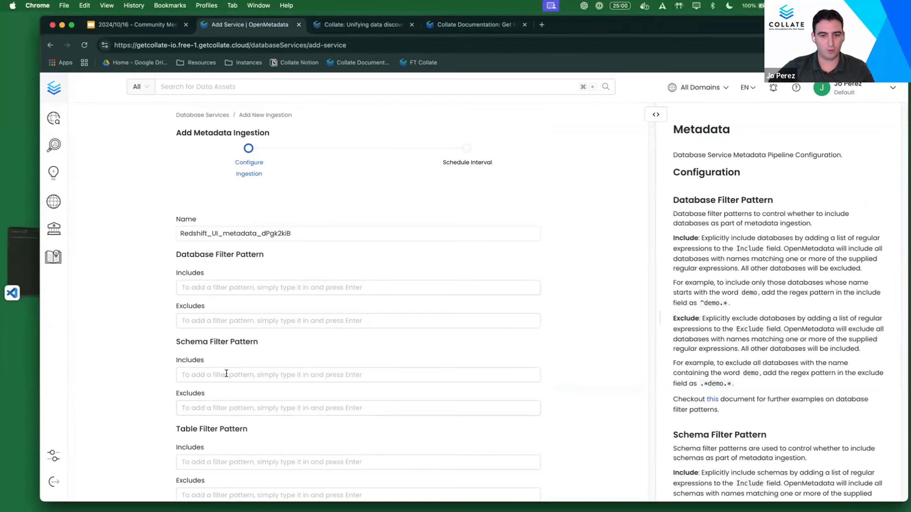
type("^demo_dbt_jaffle$")
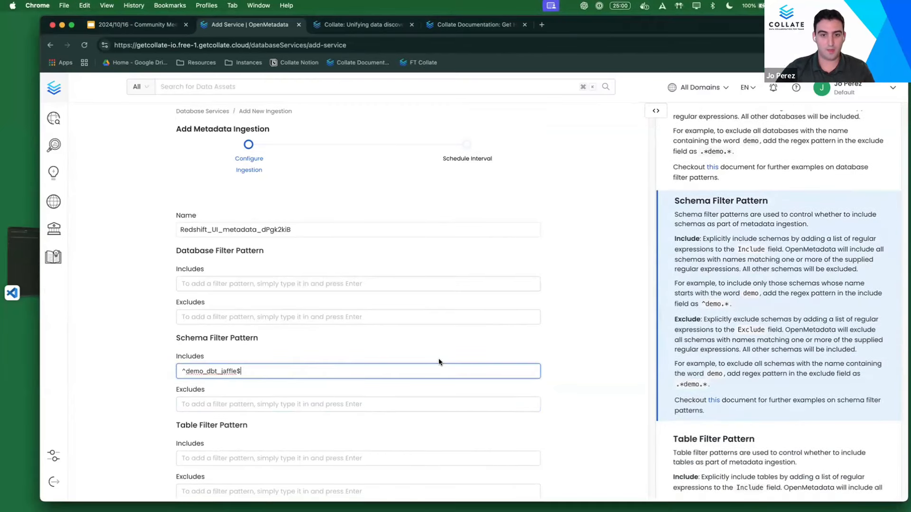
key("Return")
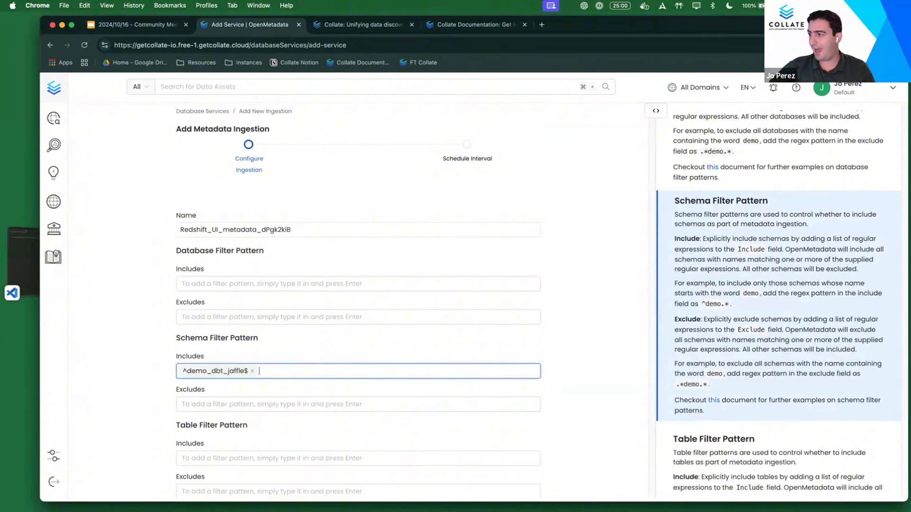
key("super+Tab")
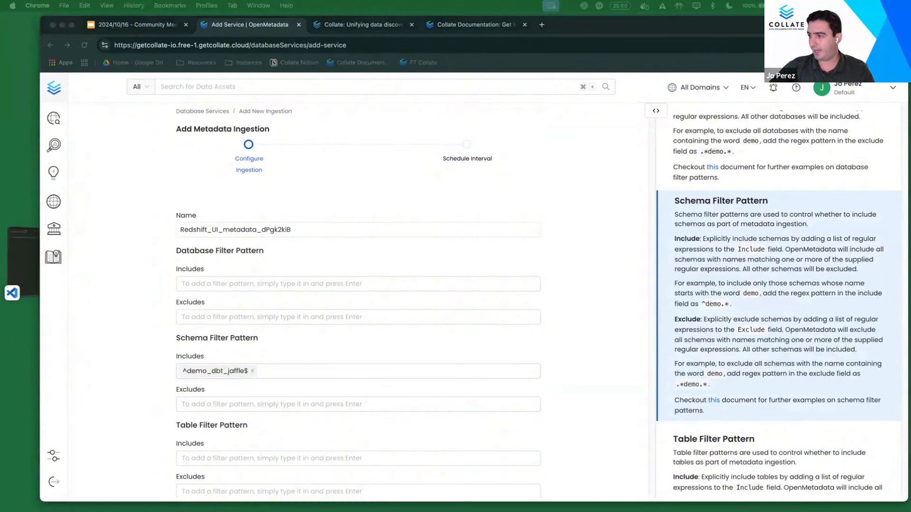
left_click(274, 401)
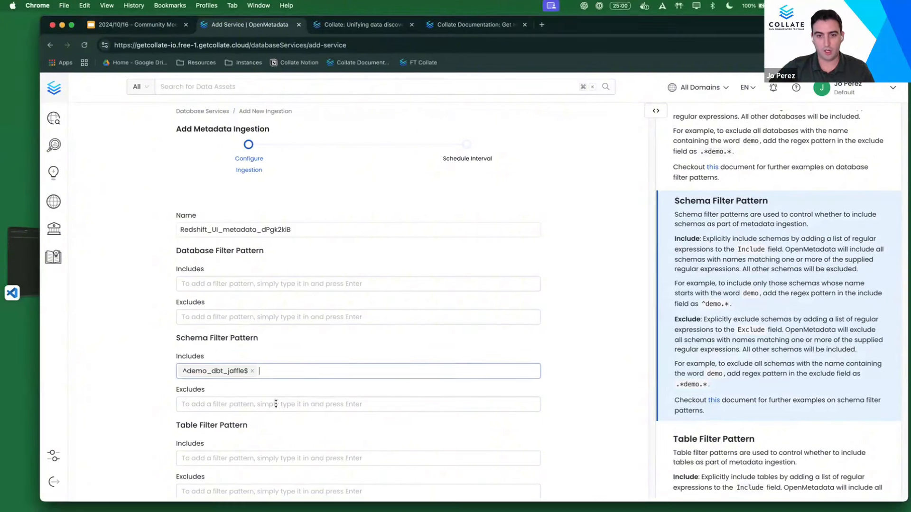
type("v")
key("BackSpace")
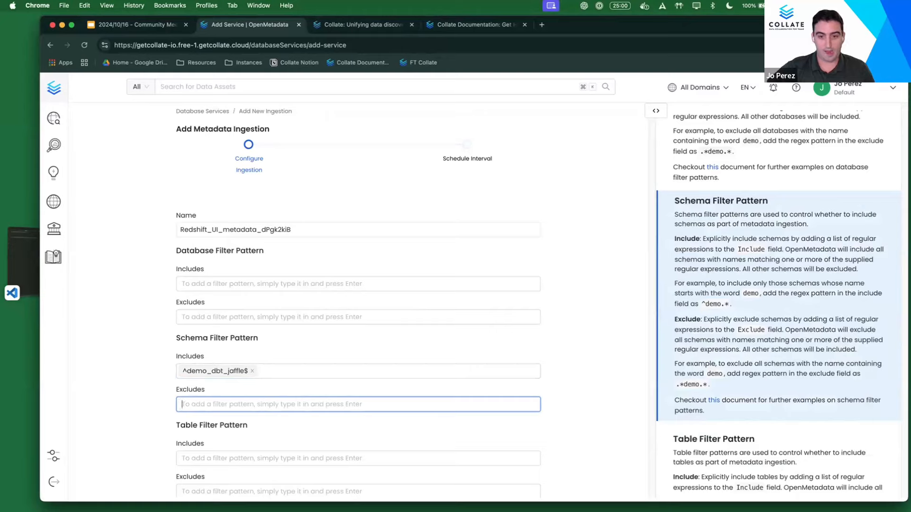
type("^dbt_test_new$")
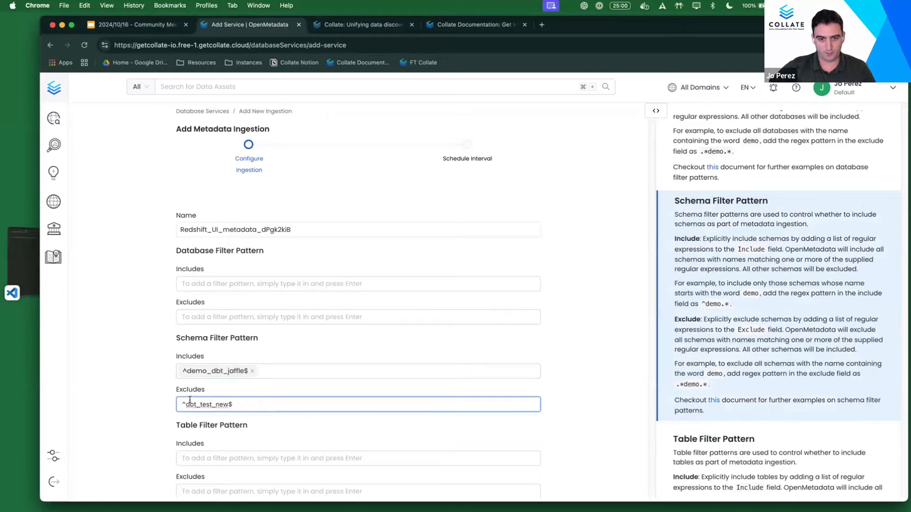
key("BackSpace")
key("BackSpace")
key("BackSpace")
key("BackSpace")
key("BackSpace")
key("BackSpace")
key("BackSpace")
key("BackSpace")
key("BackSpace")
key("BackSpace")
key("BackSpace")
key("BackSpace")
key("BackSpace")
key("BackSpace")
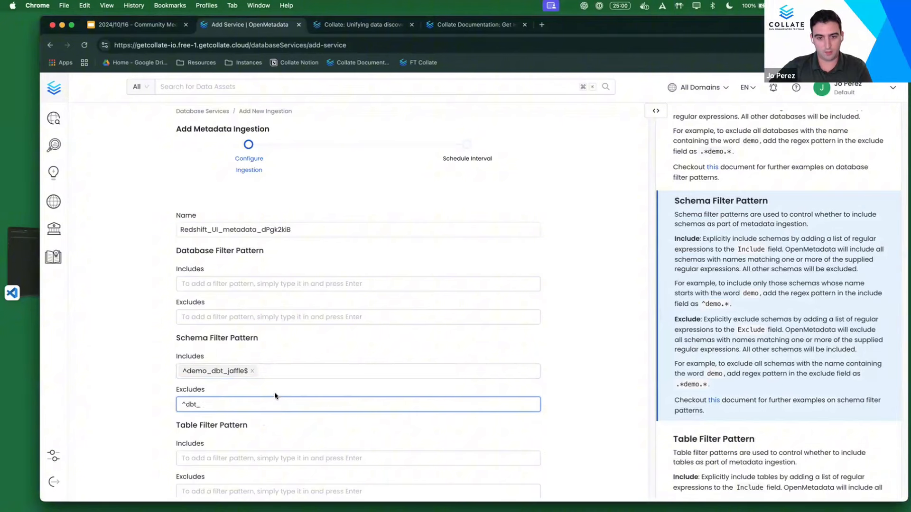
- Add ^dbt_test_new$ as a second schema include filter pattern for the metadata ingestion
left_click(278, 373)
type("^dbt_test_new$")
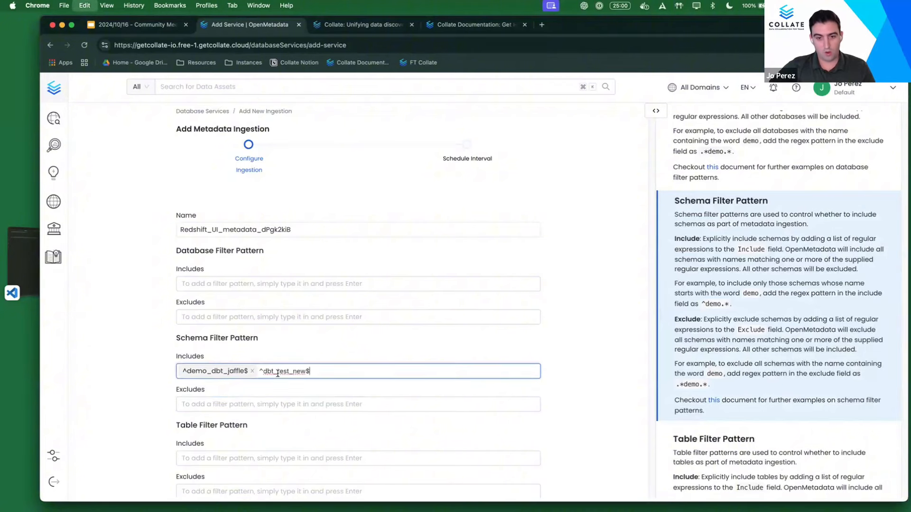
key("Return")
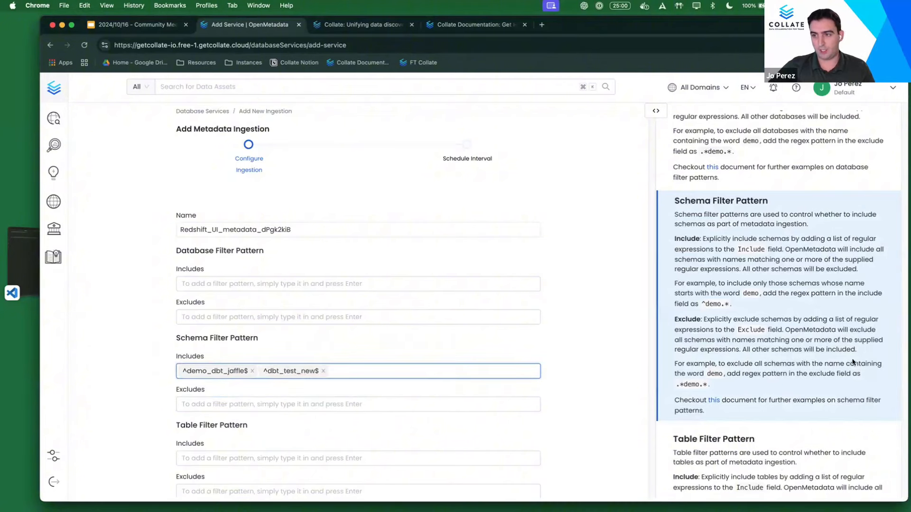
- Review the remaining metadata ingestion options, keep their defaults, and continue to the schedule interval
scroll(775, 321, "up", 5)
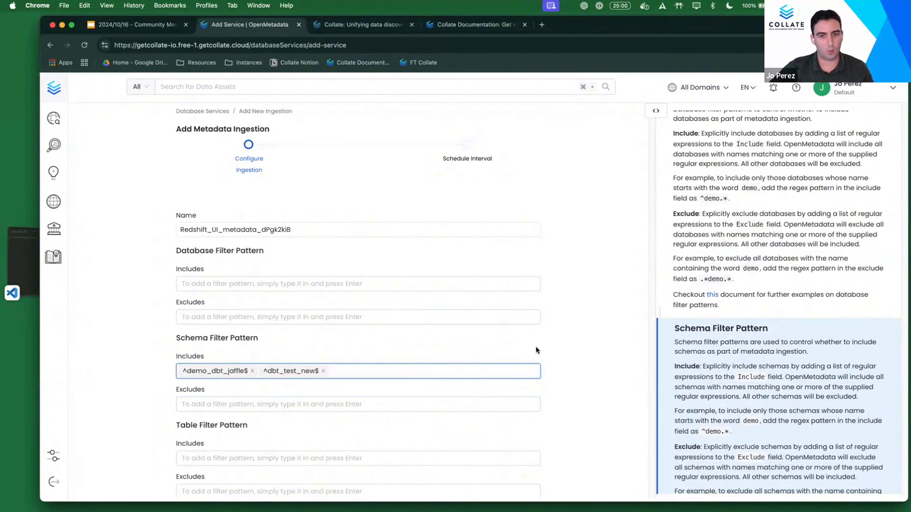
scroll(536, 349, "down", 1)
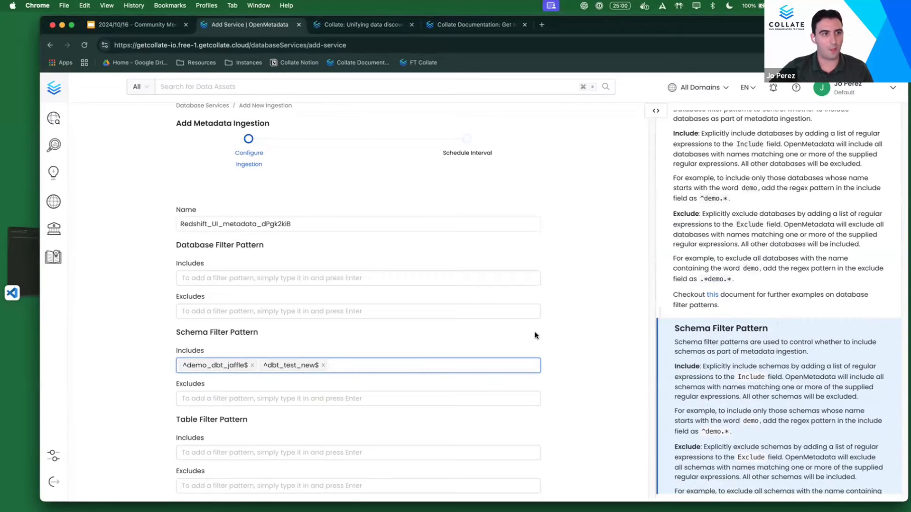
scroll(535, 336, "down", 5)
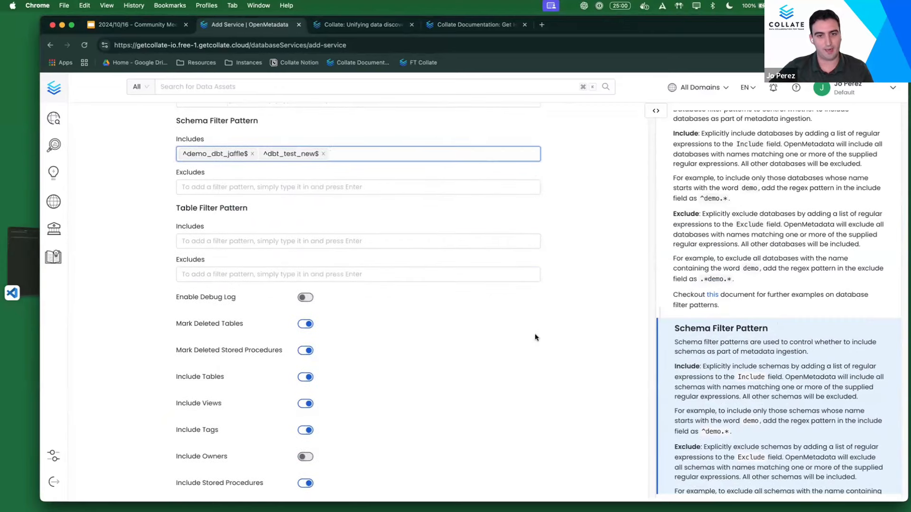
scroll(534, 337, "up", 1)
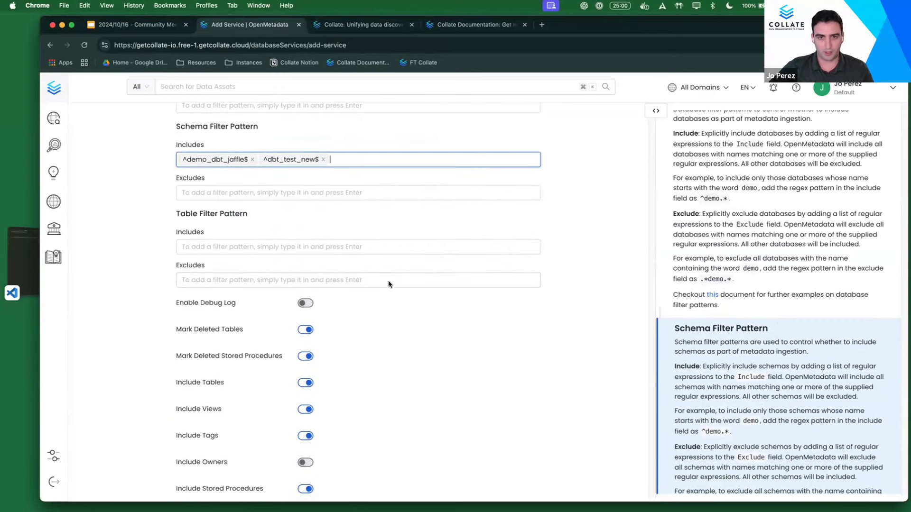
scroll(432, 299, "down", 1)
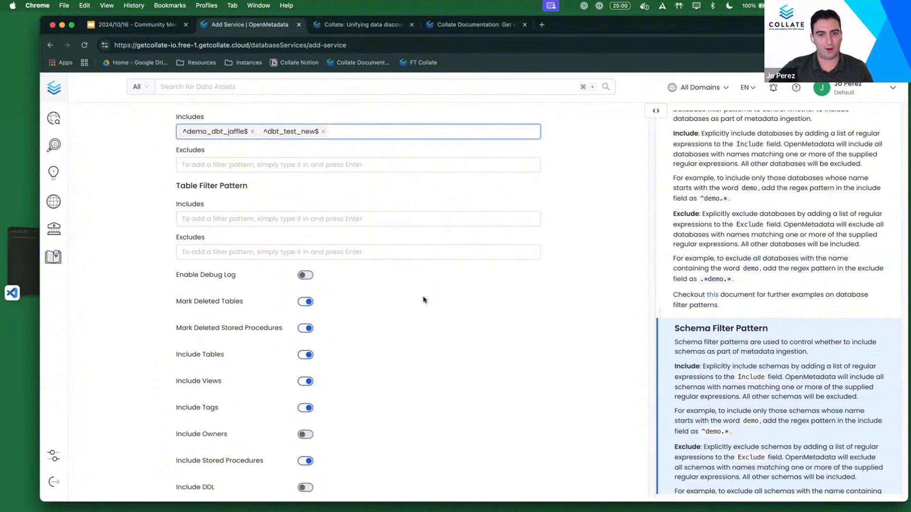
scroll(424, 299, "down", 1)
scroll(260, 364, "down", 1)
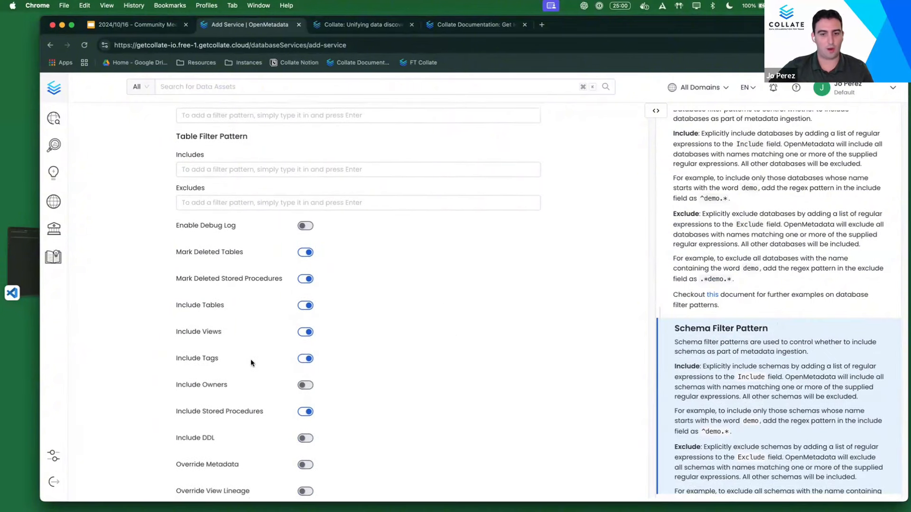
scroll(251, 363, "down", 5)
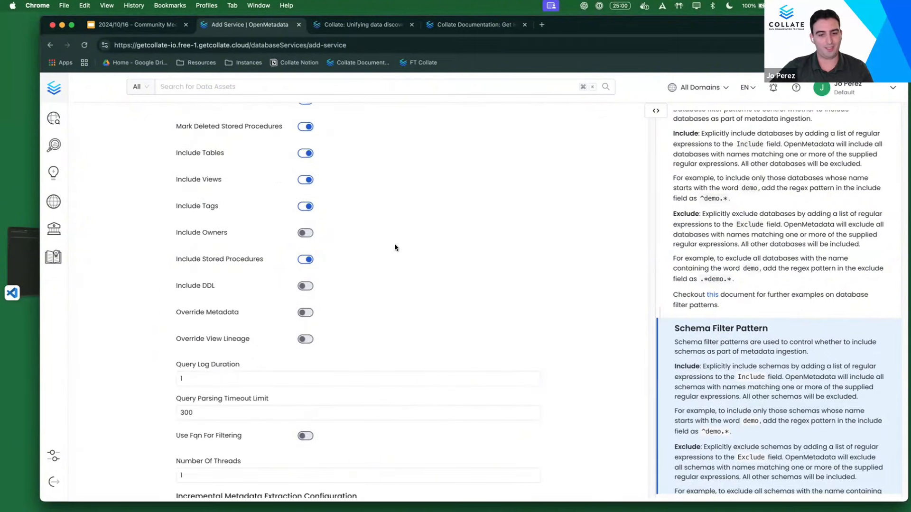
scroll(396, 248, "down", 3)
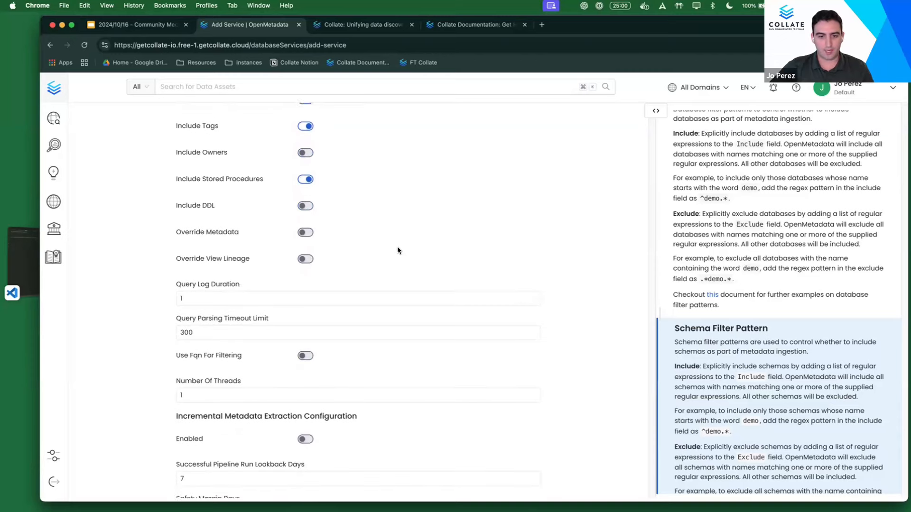
scroll(397, 250, "down", 2)
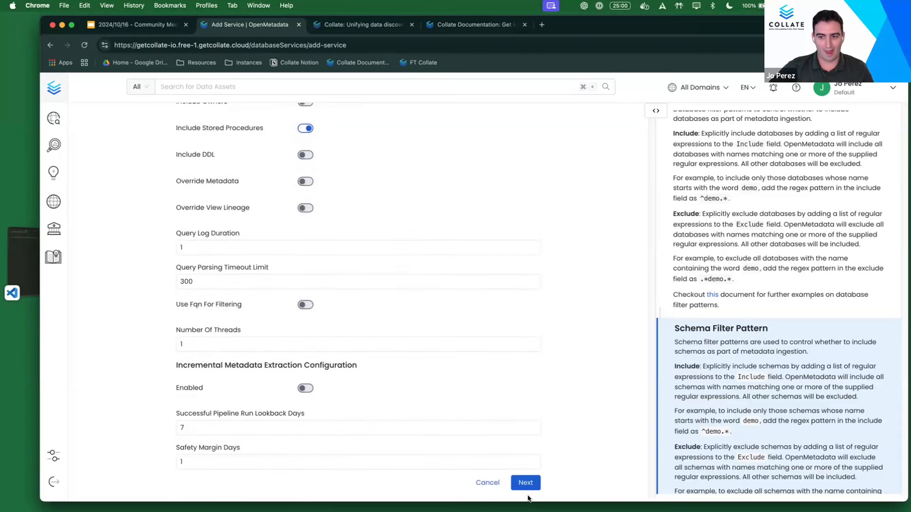
left_click(523, 484)
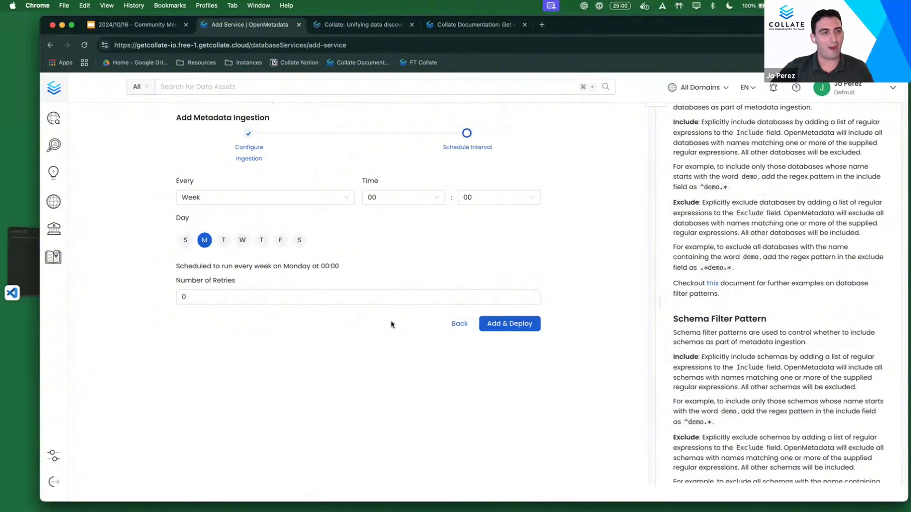
- Check the schedule frequency options, keep the weekly run on Monday at 00:00, and deploy the ingestion
left_click(309, 201)
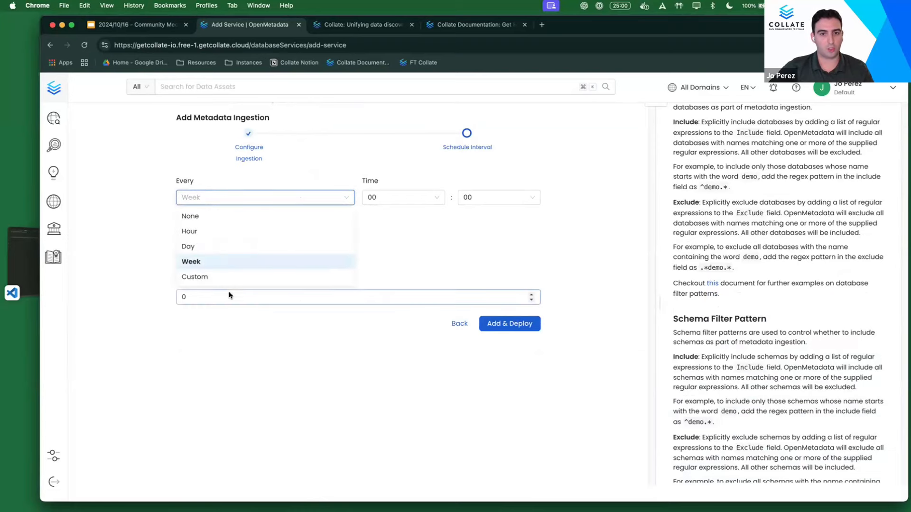
left_click(235, 394)
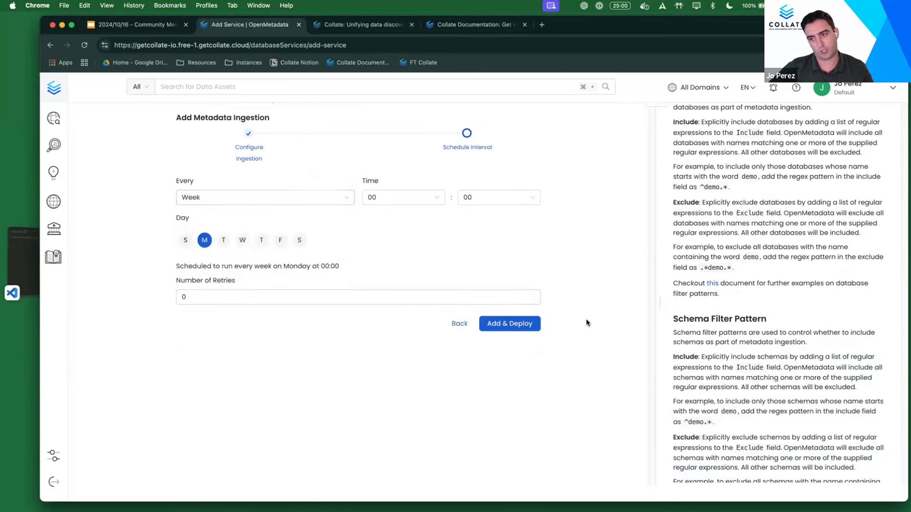
left_click(519, 324)
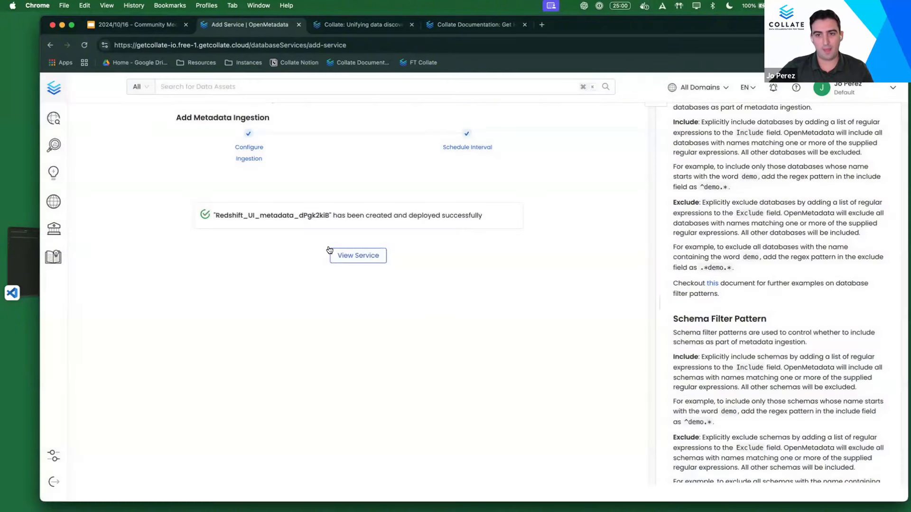
- View the Redshift UI service's ingestions and trigger a run of its metadata pipeline
left_click(335, 255)
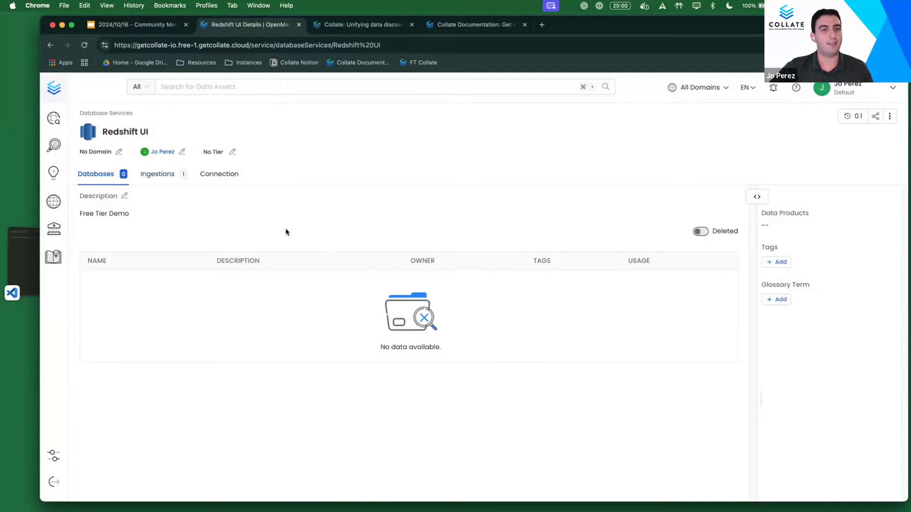
left_click(154, 179)
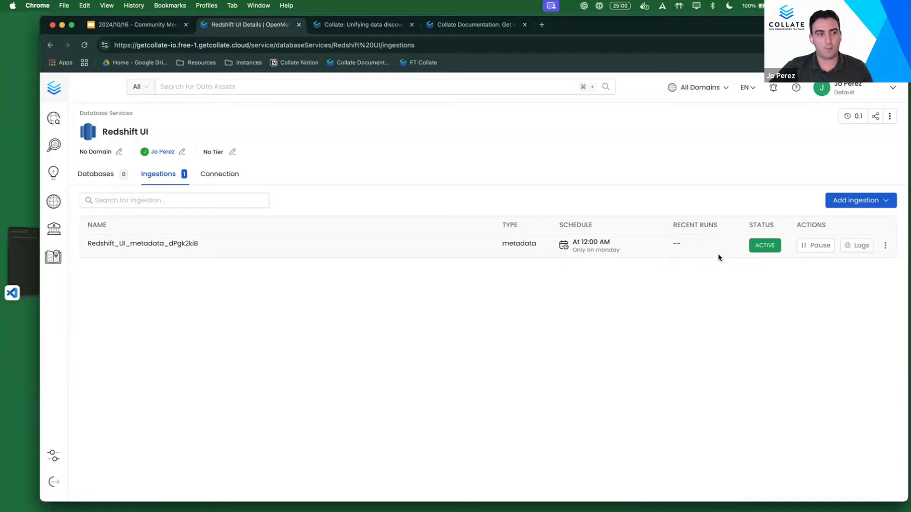
left_click(885, 249)
left_click(859, 262)
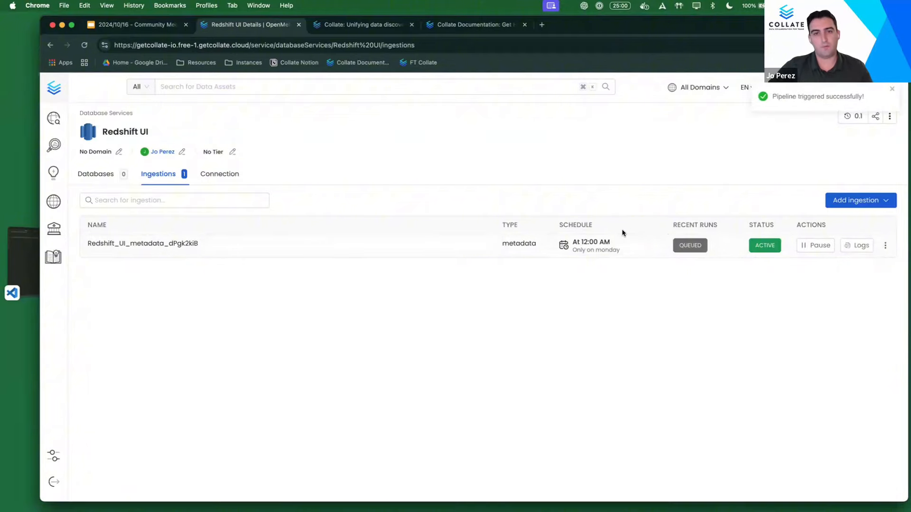
- Refresh the ingestion list repeatedly to follow the metadata run's status, consulting the Set up Data Connectors slide in between
left_click(85, 48)
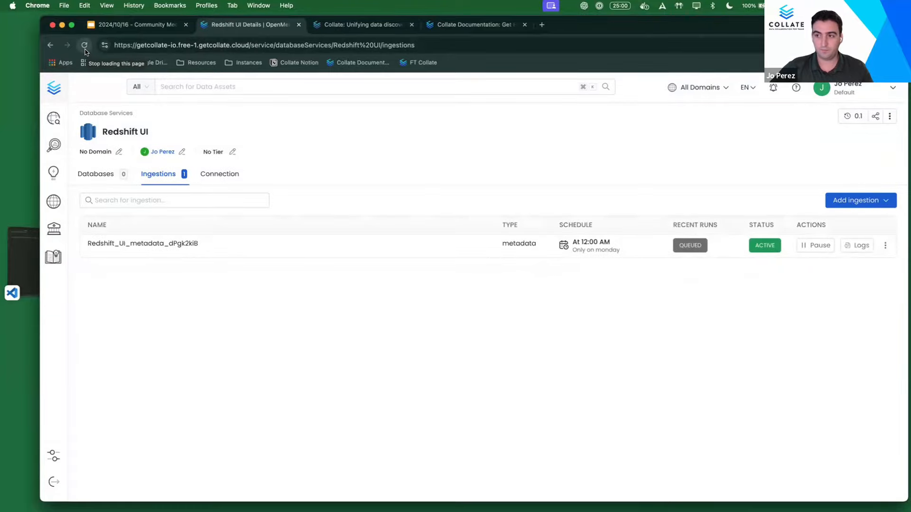
left_click(85, 46)
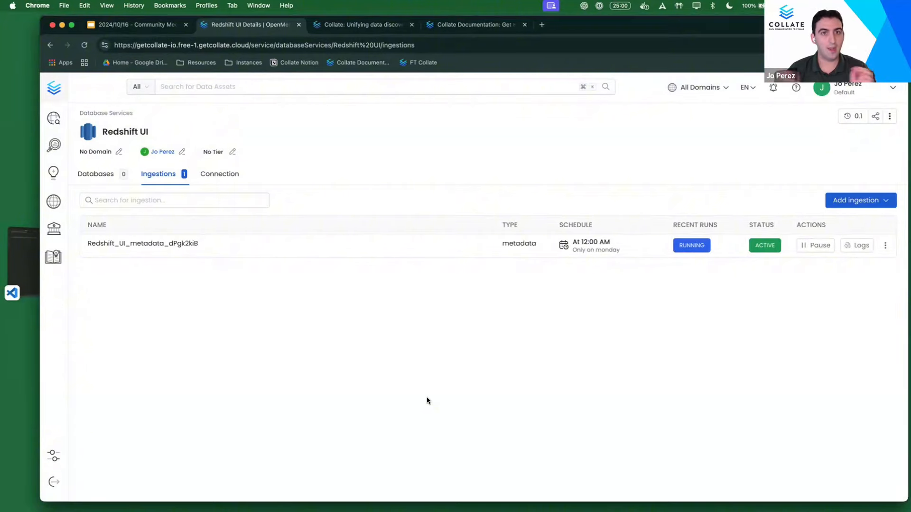
left_click(142, 26)
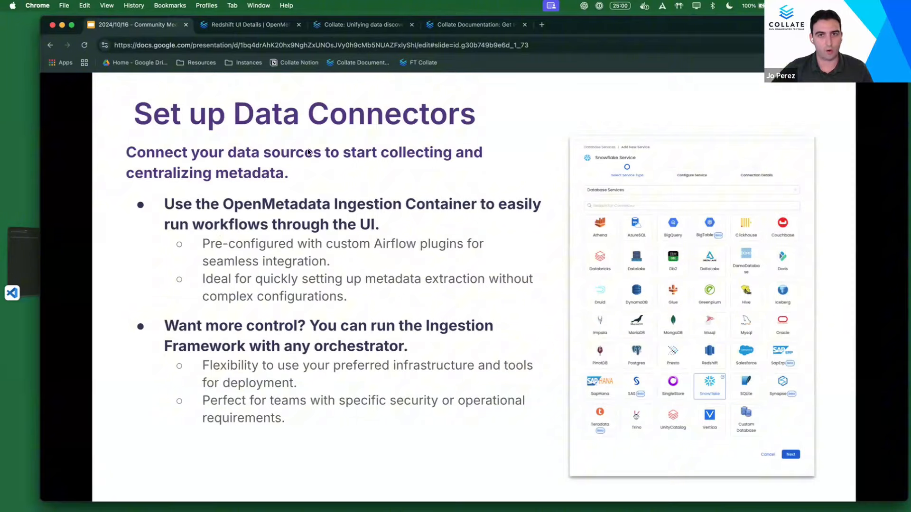
left_click(248, 29)
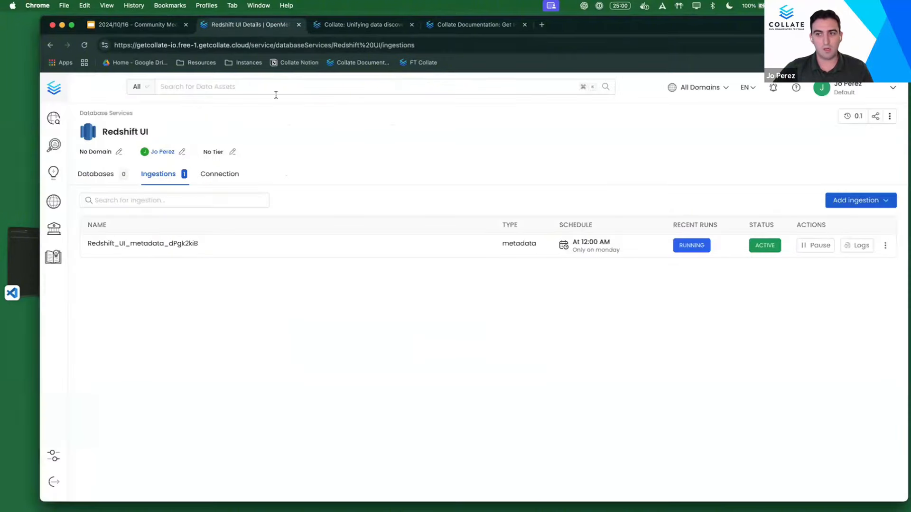
left_click(83, 45)
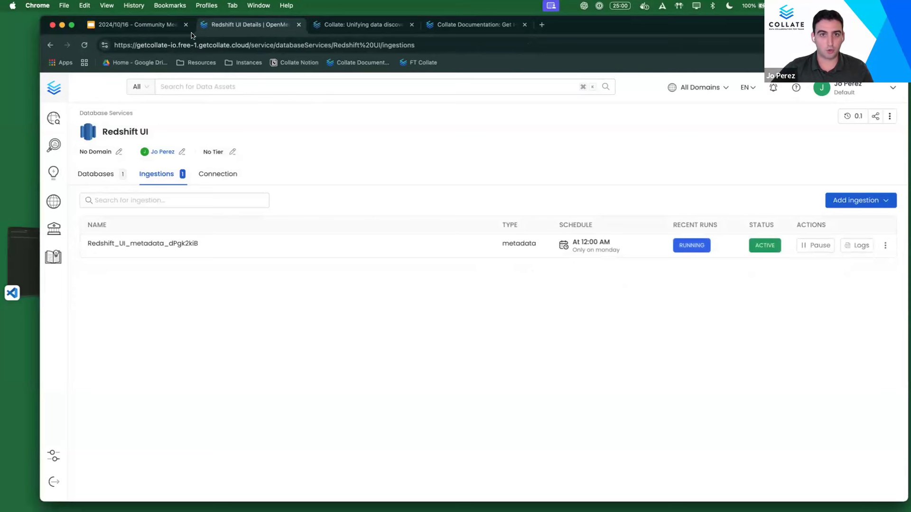
left_click(164, 30)
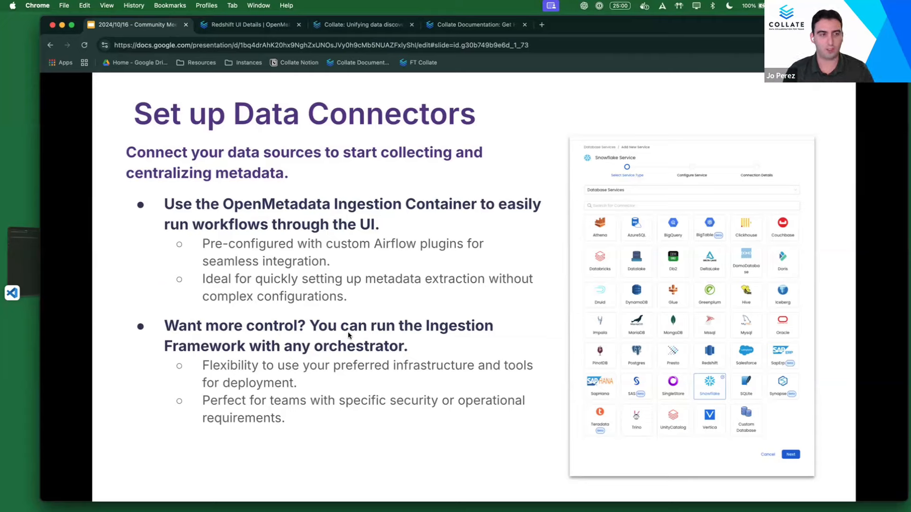
left_click(242, 26)
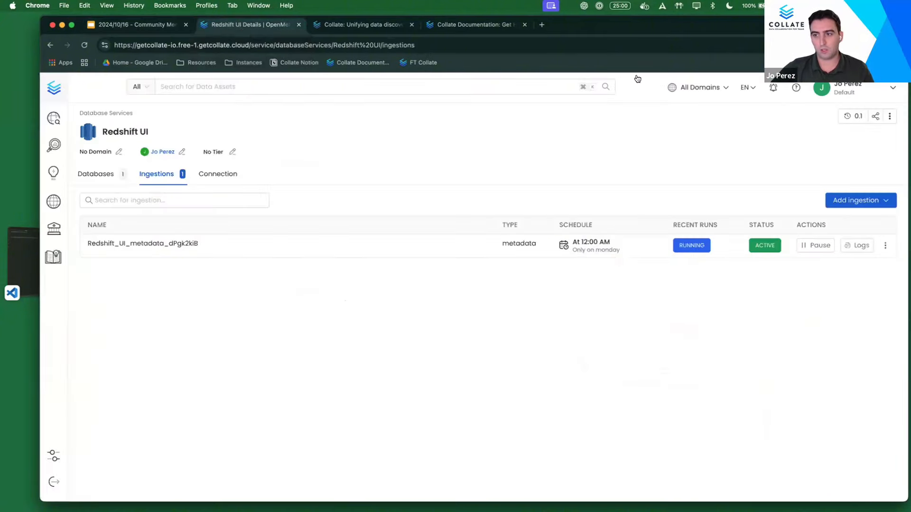
left_click(81, 45)
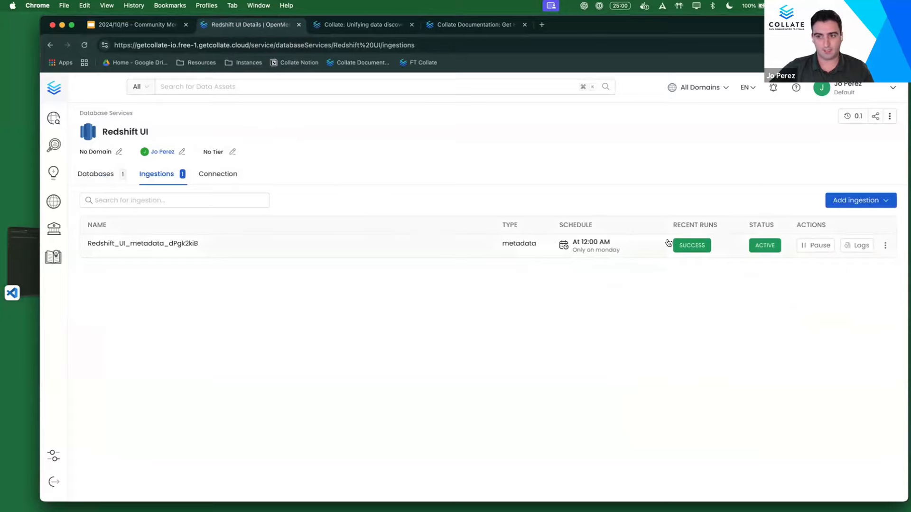
- Inspect the columns of the customers table in the dev database's dbt_test_new schema, then return to the Redshift UI service
left_click(107, 196)
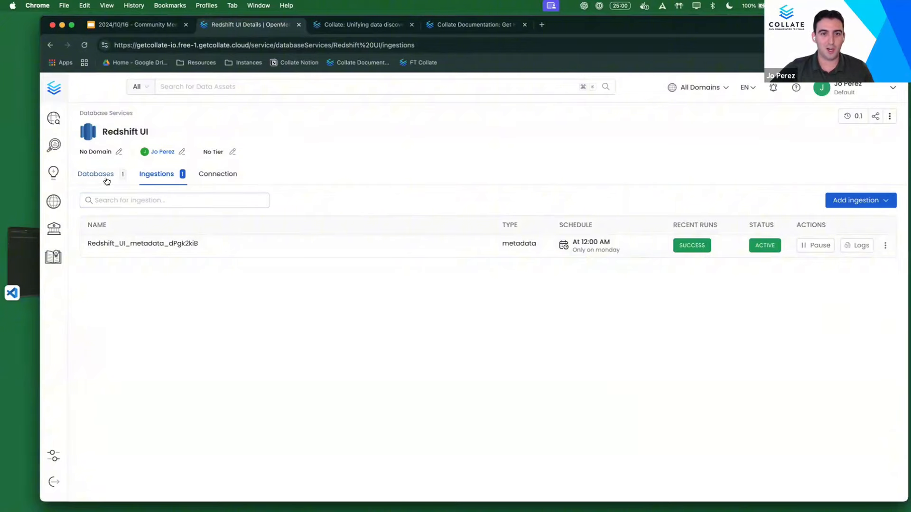
left_click(107, 181)
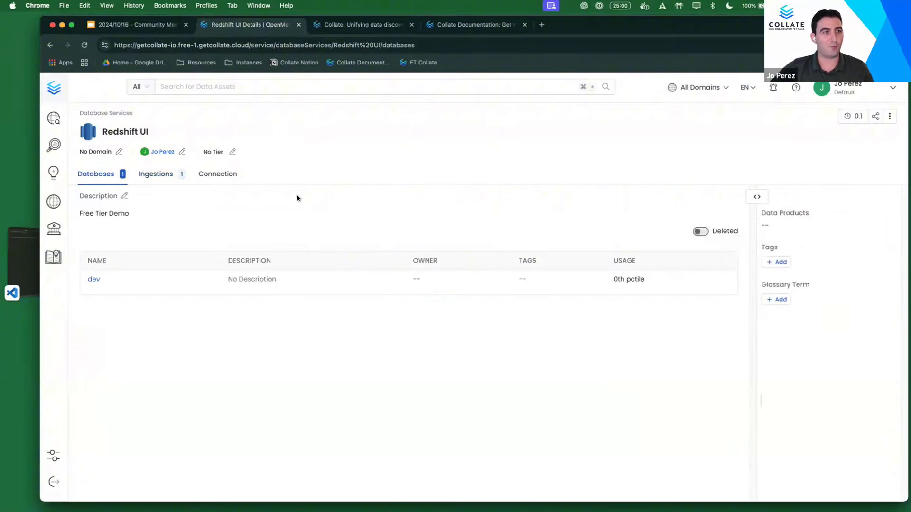
left_click(93, 280)
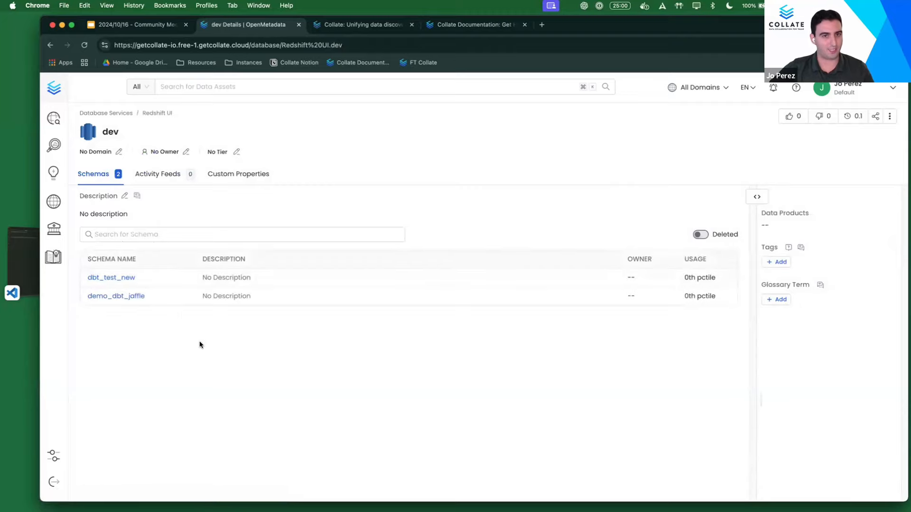
left_click(120, 282)
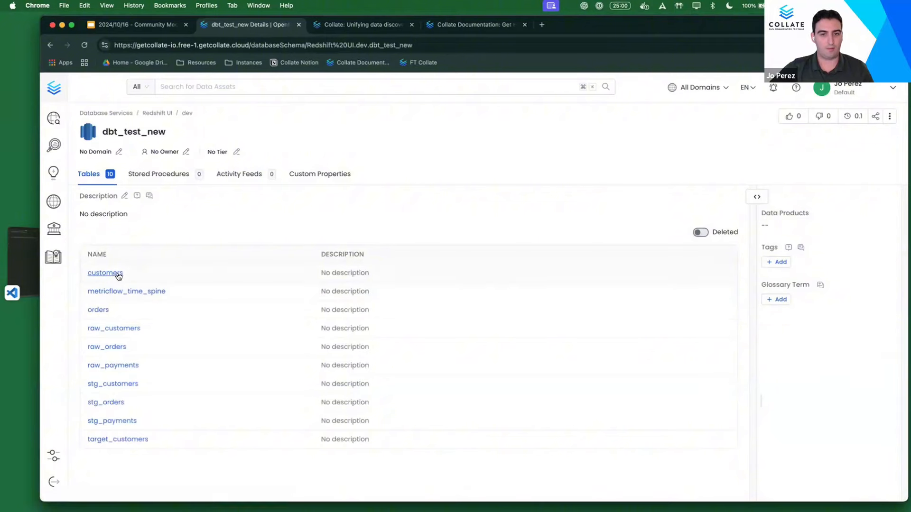
left_click(118, 275)
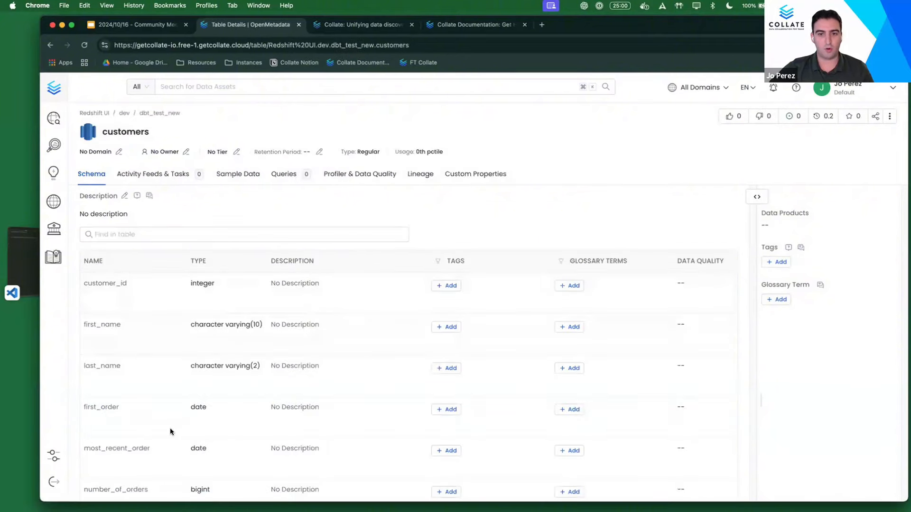
scroll(170, 428, "down", 2)
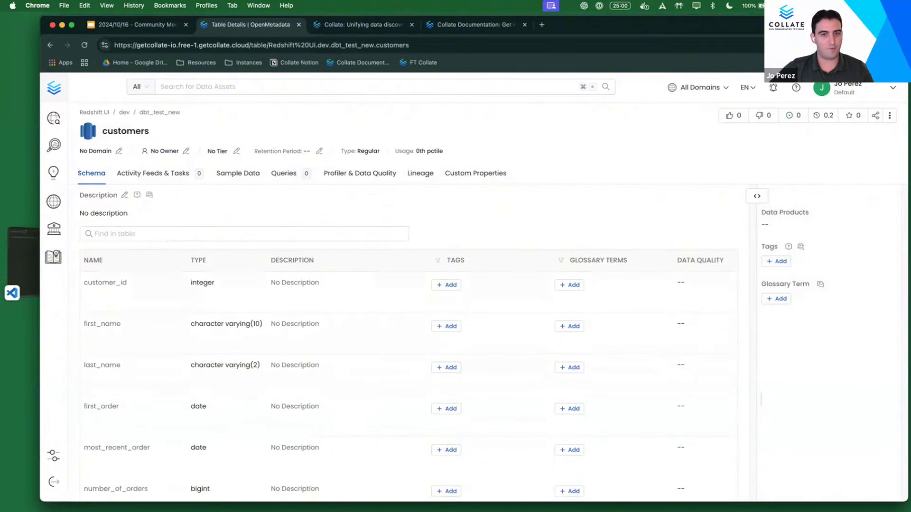
scroll(199, 313, "down", 1)
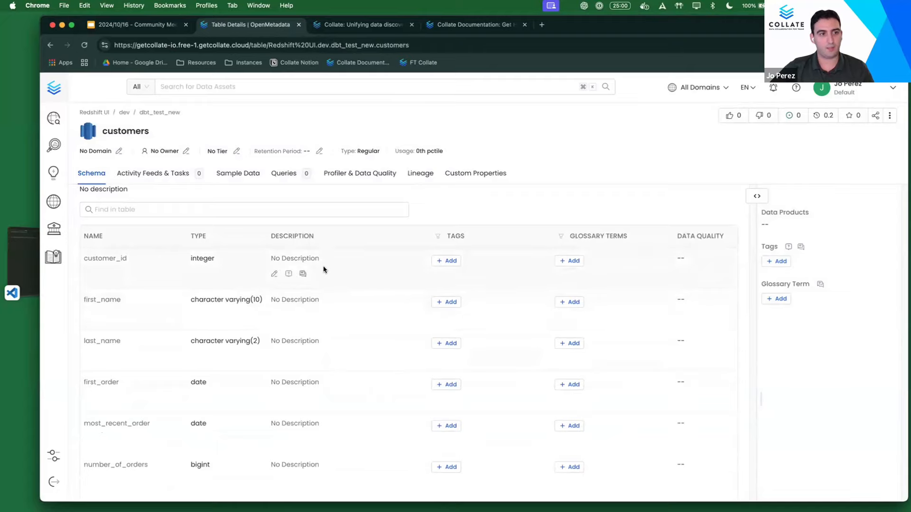
scroll(318, 284, "up", 1)
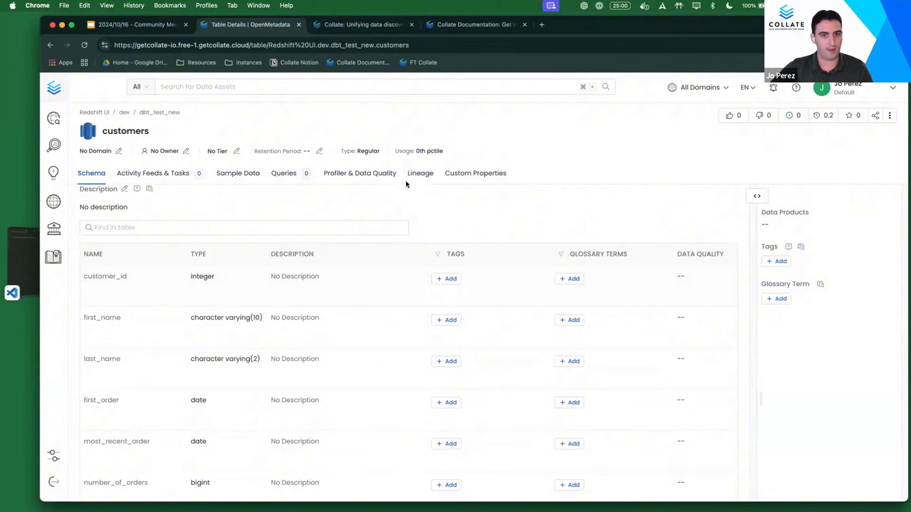
left_click(99, 114)
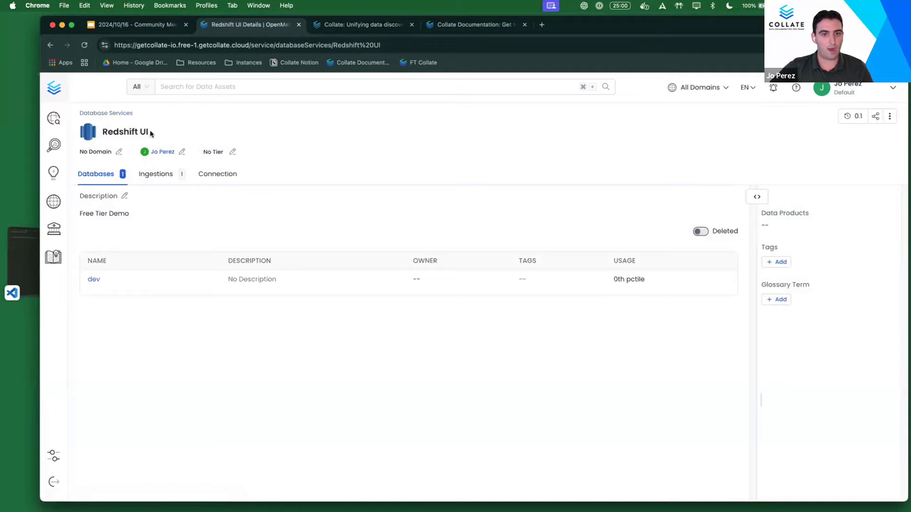
- Compare the Redshift UI service name in Collate with the serviceName entry in FreeTierRedshift.yaml in VS Code
left_click_drag(149, 131, 101, 128)
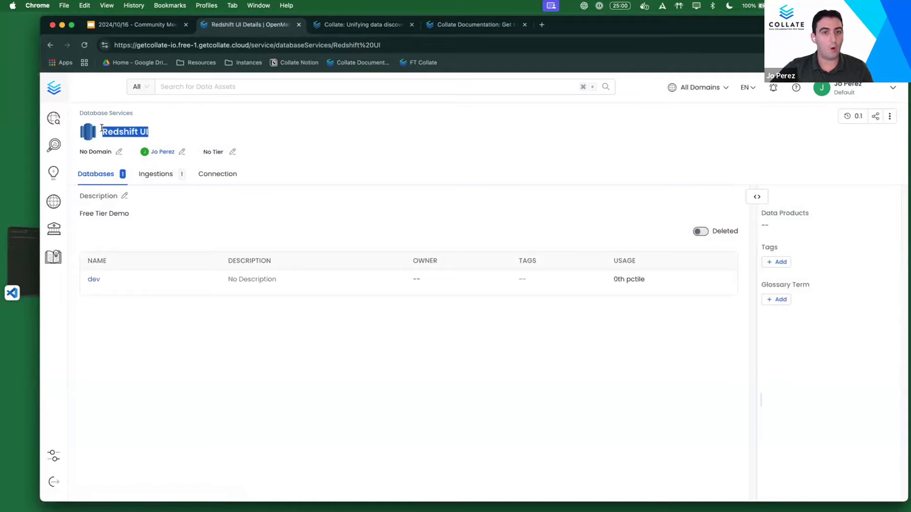
left_click(25, 253)
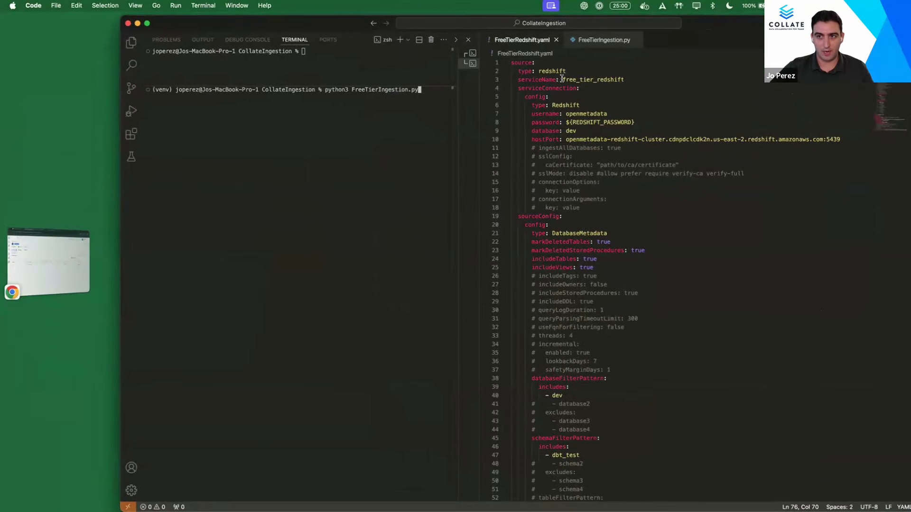
left_click_drag(562, 79, 625, 79)
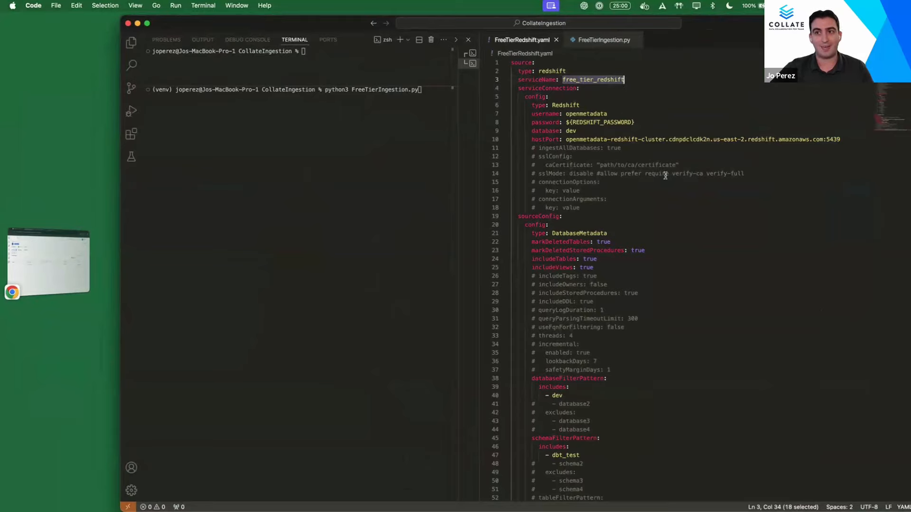
- Switch to Chrome and consult the workflow configuration section and YAML sample in the Collate documentation's Redshift connector page
left_click(65, 261)
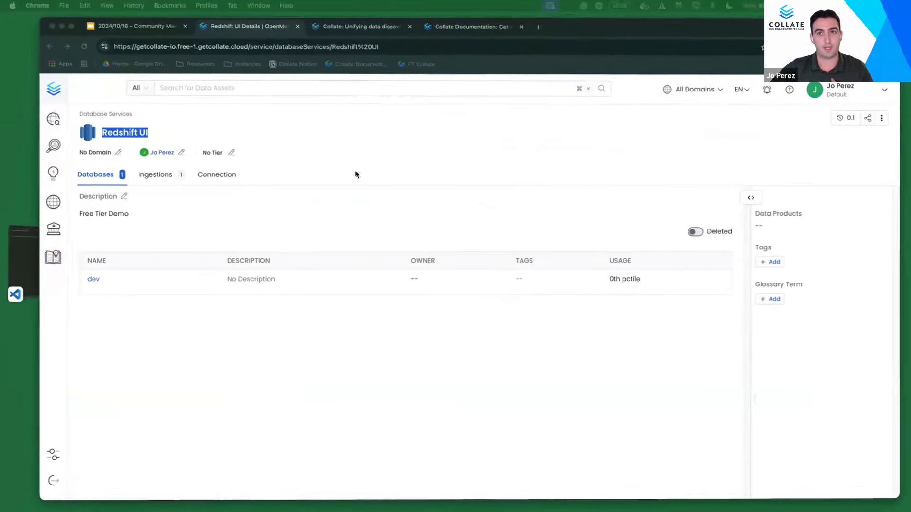
left_click(459, 29)
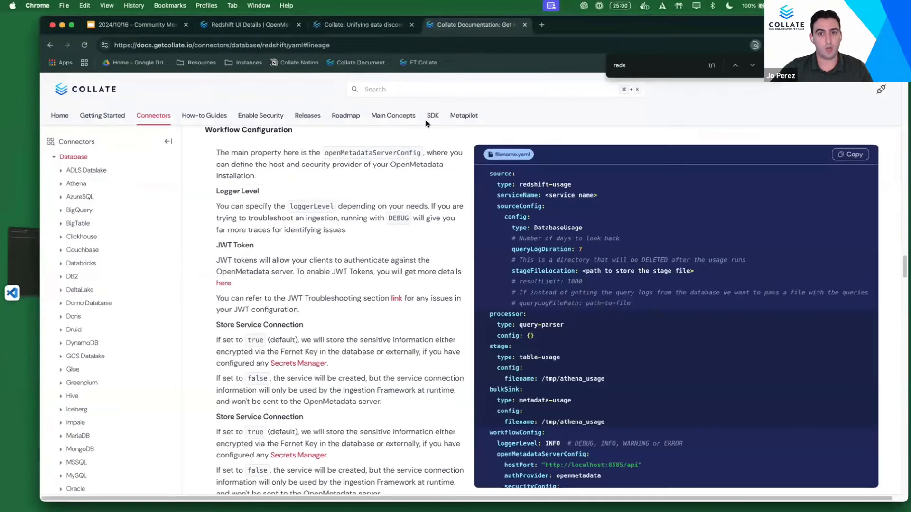
scroll(387, 169, "up", 1)
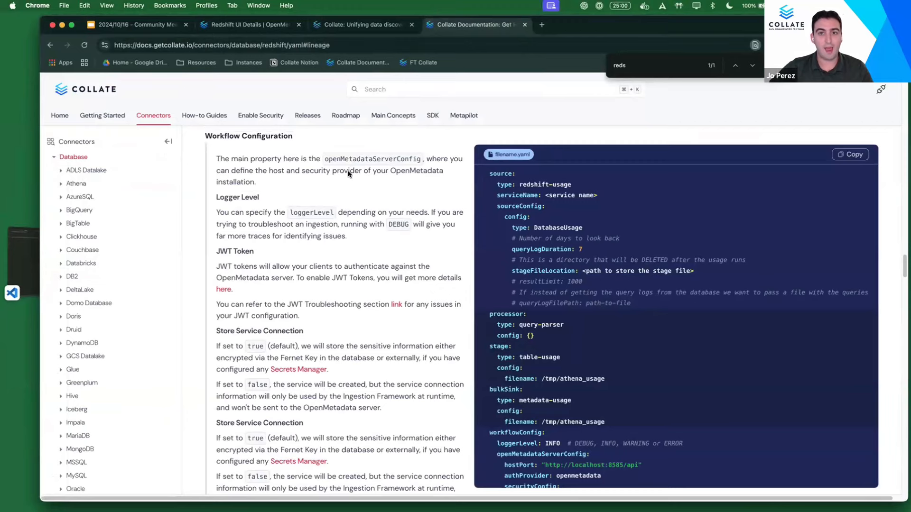
scroll(344, 132, "up", 3)
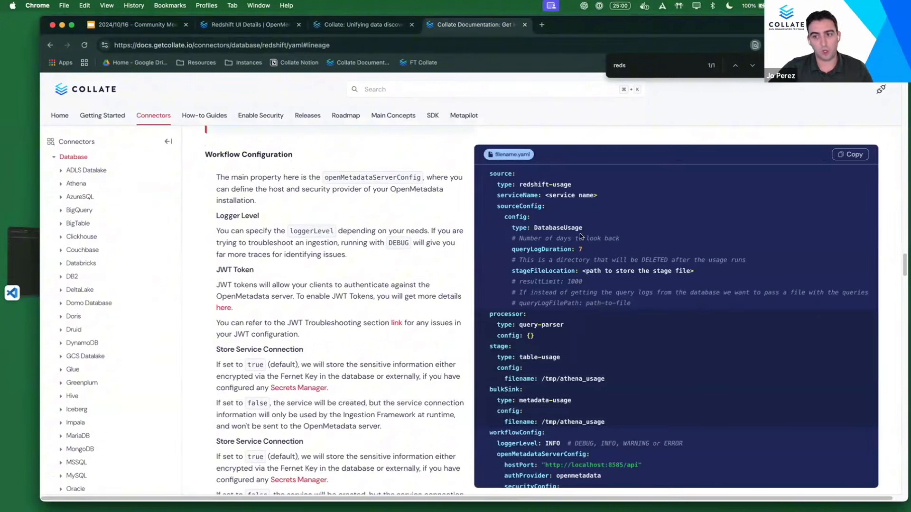
- Switch to VS Code and review FreeTierRedshift.yaml's connection, database and schema filters, and workflow configuration
left_click(20, 255)
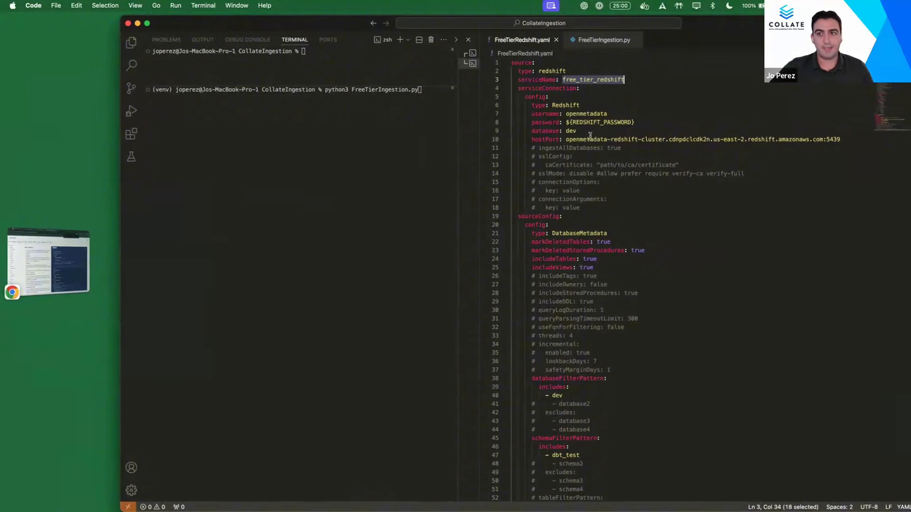
scroll(617, 152, "down", 2)
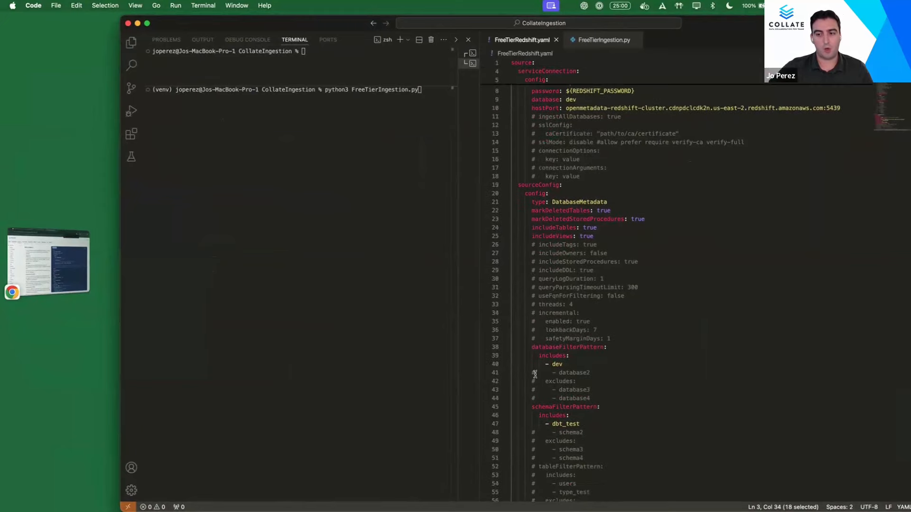
scroll(598, 344, "down", 1)
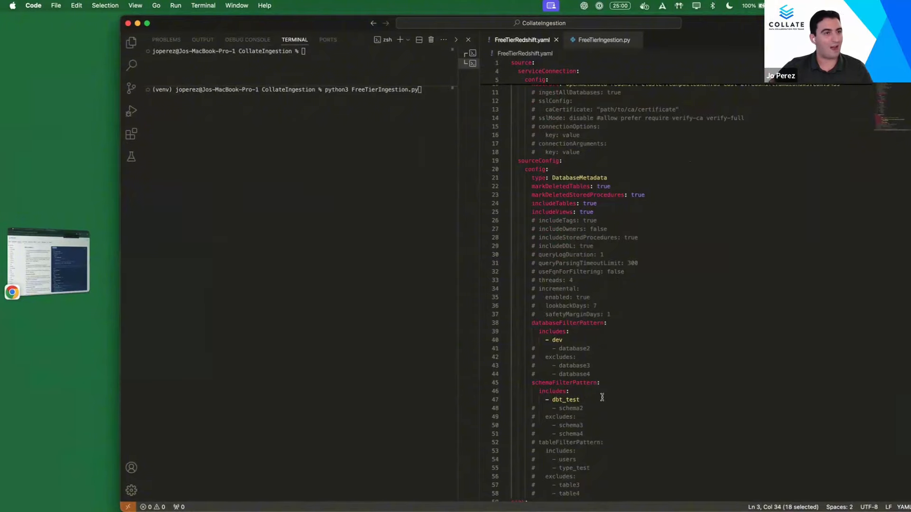
scroll(605, 269, "down", 10)
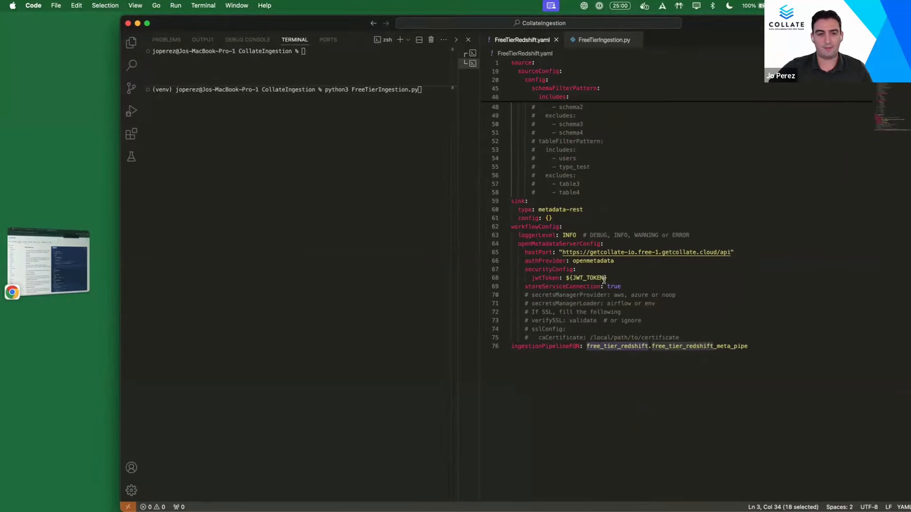
- Switch to Collate in Chrome, open the IngestionBot in the bot settings, and copy its JWT token
left_click(76, 260)
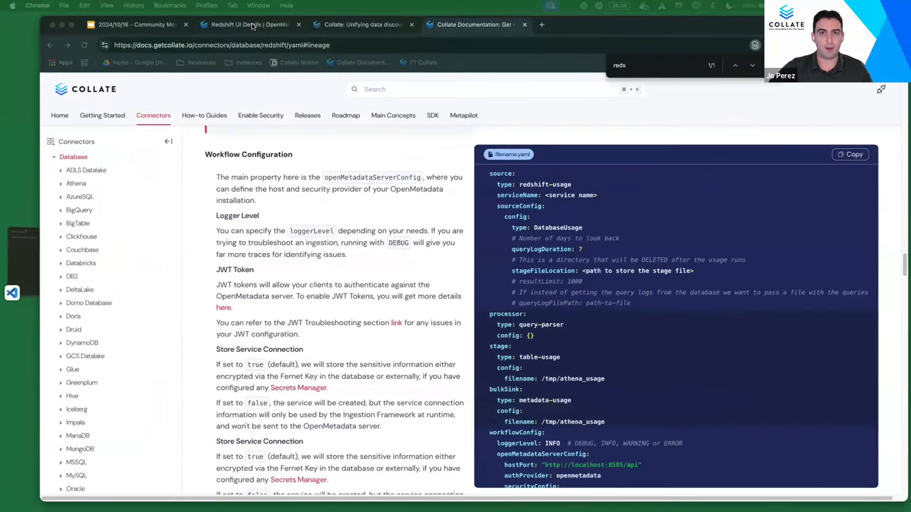
left_click(237, 25)
left_click(83, 456)
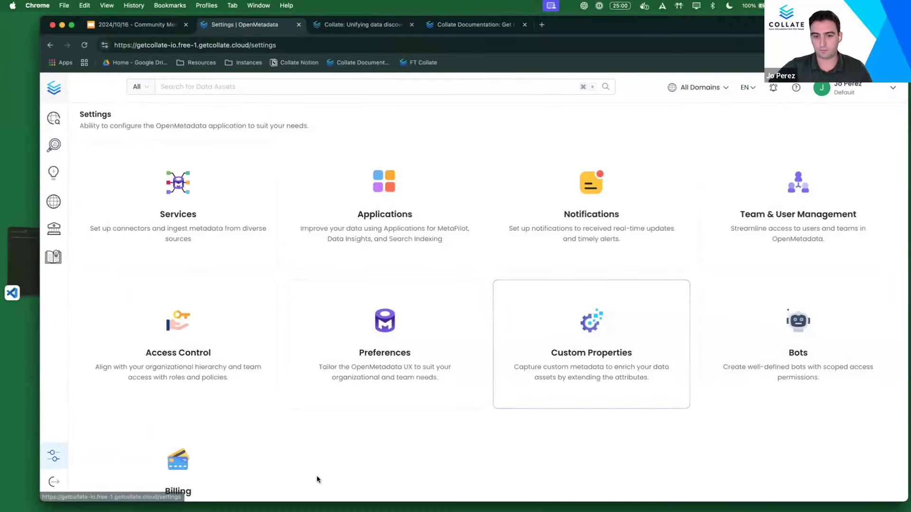
left_click(827, 343)
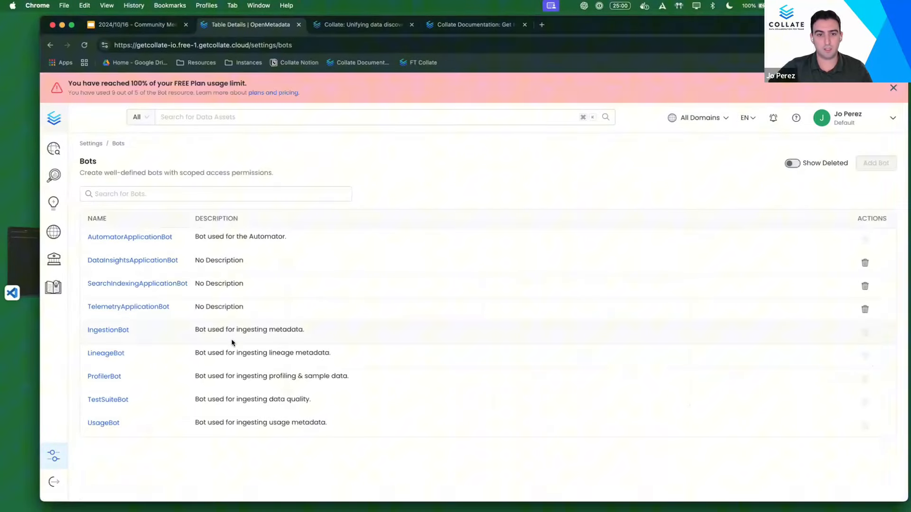
left_click(126, 332)
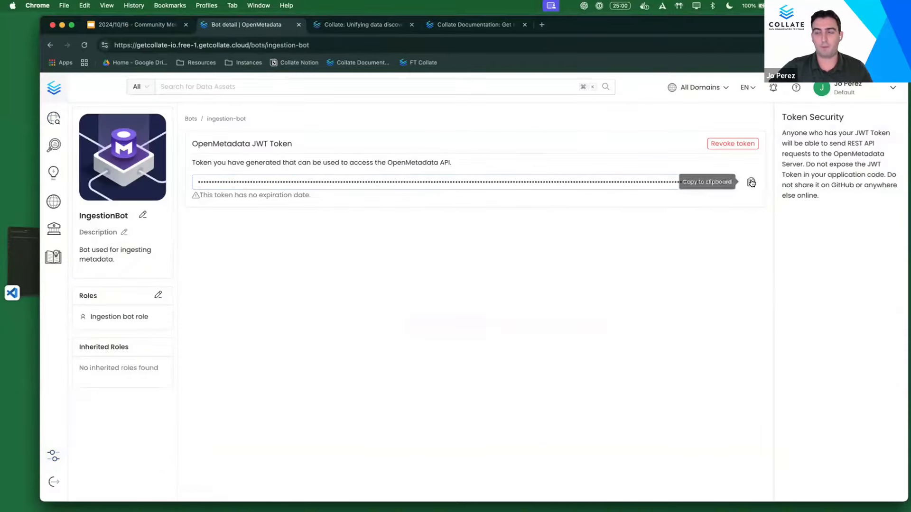
left_click(751, 182)
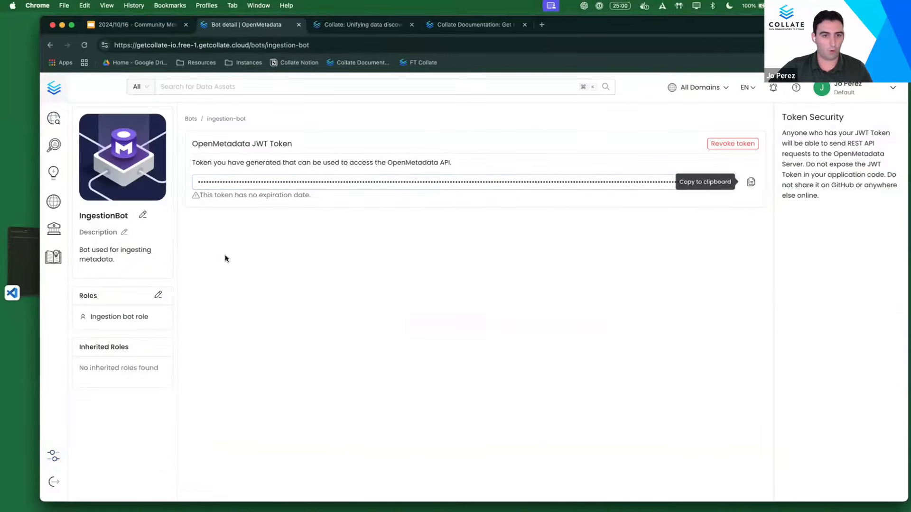
- Highlight the ingestionPipelineFQN entry in FreeTierRedshift.yaml, then check the Redshift UI service's ingestion and its available actions in Collate, returning to the database services list
left_click(24, 261)
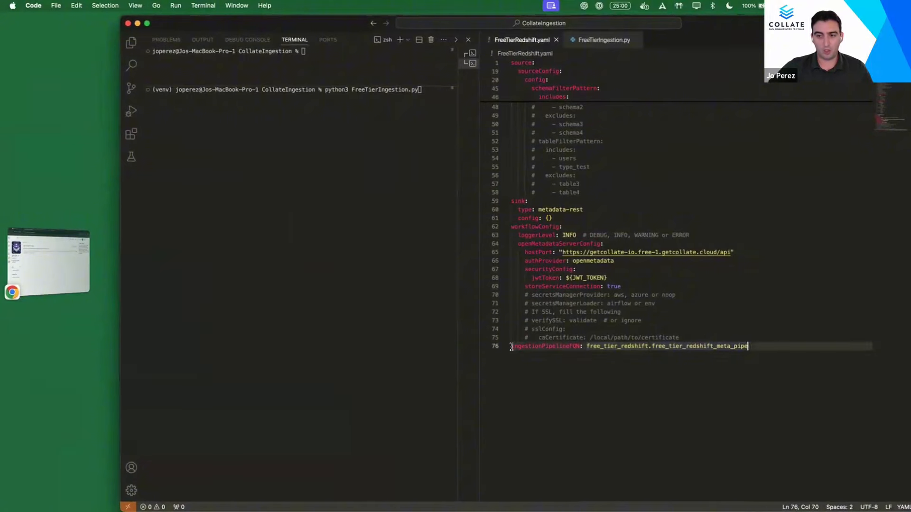
left_click_drag(511, 346, 763, 347)
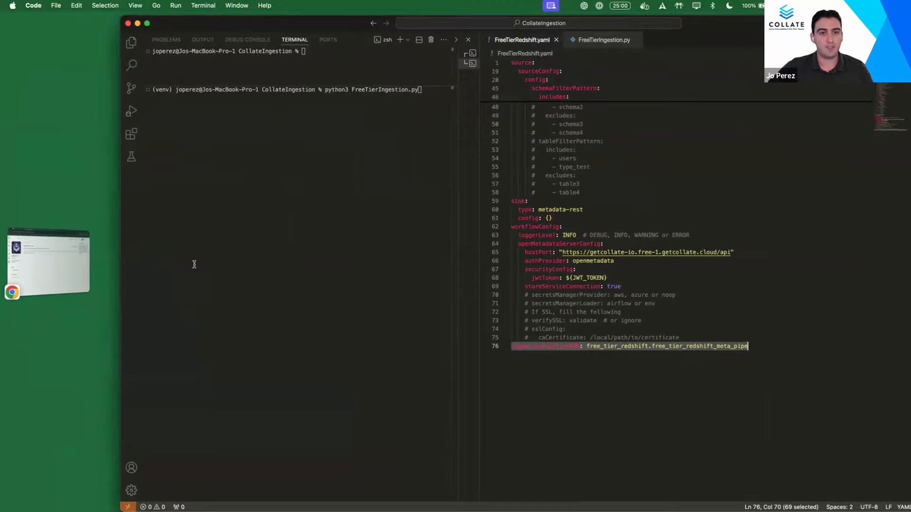
left_click(66, 277)
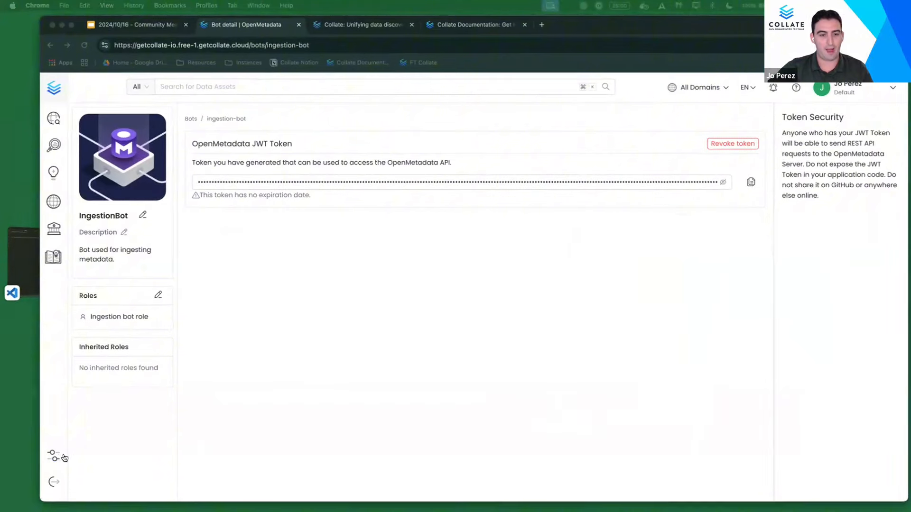
left_click(56, 456)
left_click(182, 211)
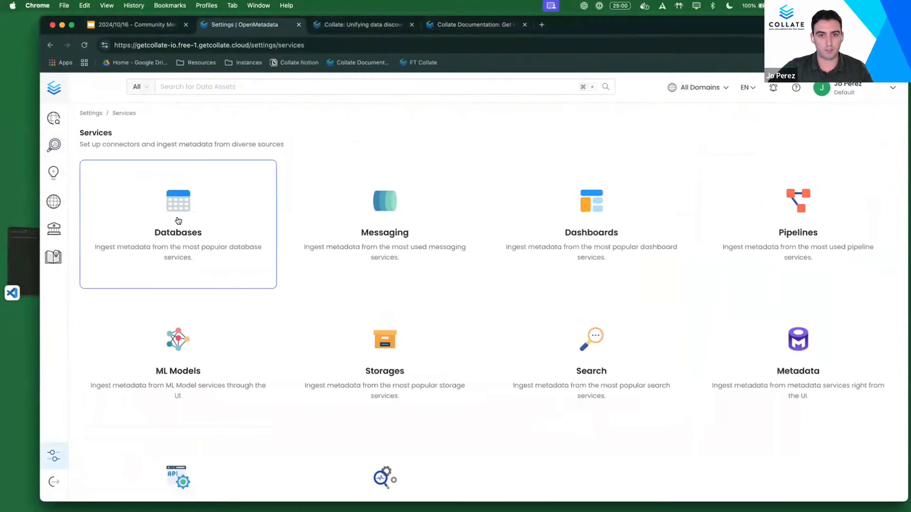
left_click(178, 222)
left_click(107, 247)
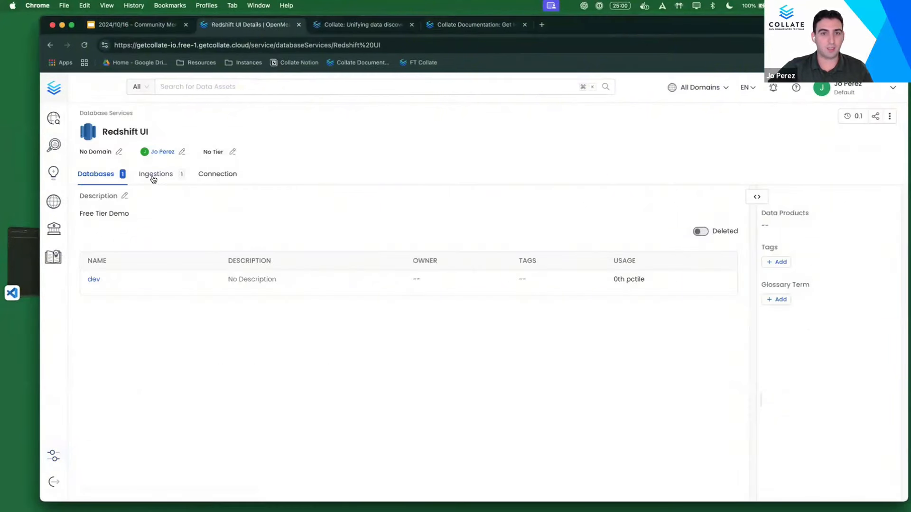
left_click(155, 175)
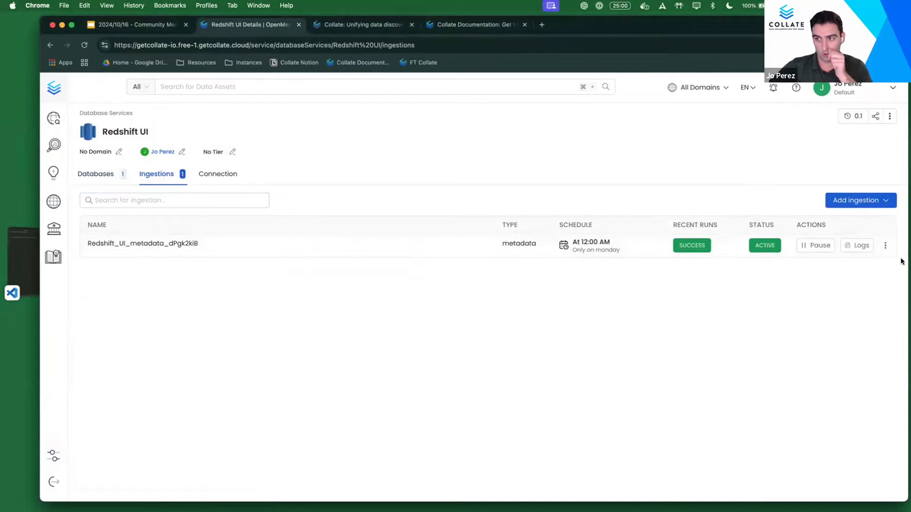
left_click(885, 245)
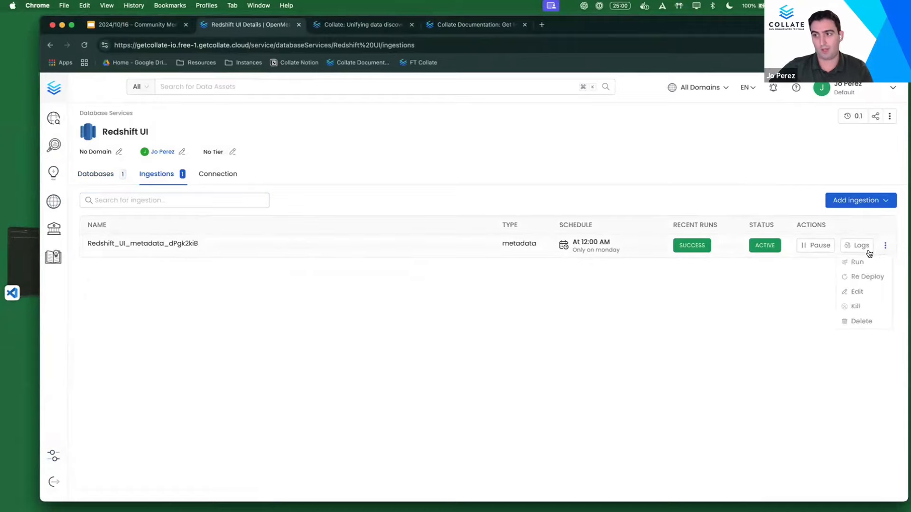
left_click(632, 350)
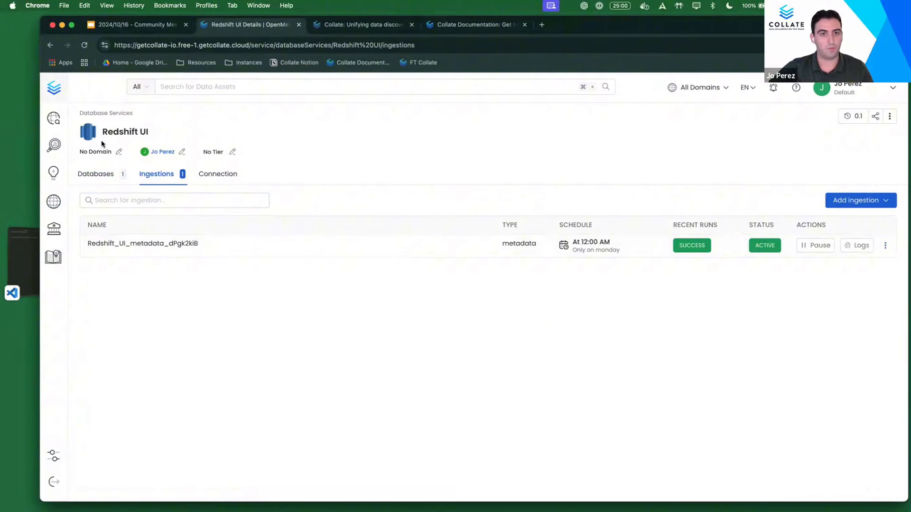
left_click(101, 114)
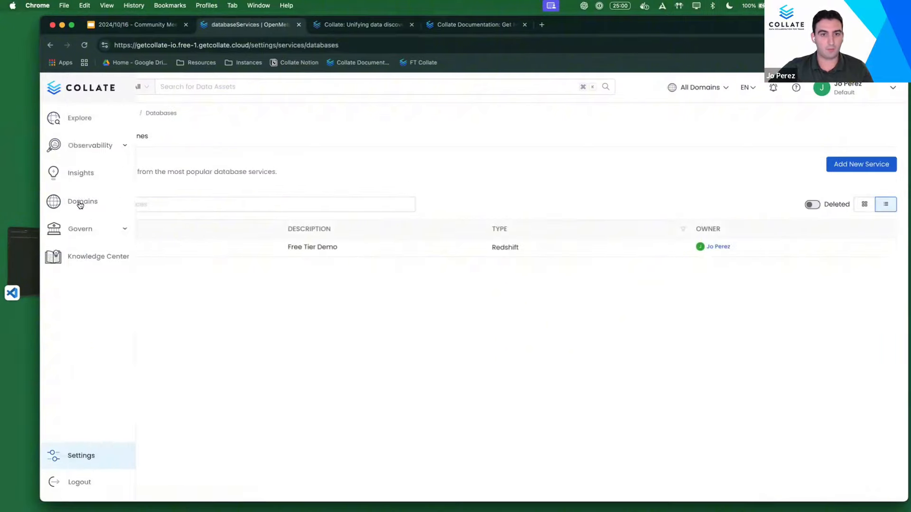
mouse_move(66, 209)
- Switch to VS Code and review FreeTierRedshift.yaml and the FreeTierIngestion.py script, including its placeholder replacement and workflow execution code
left_click(13, 249)
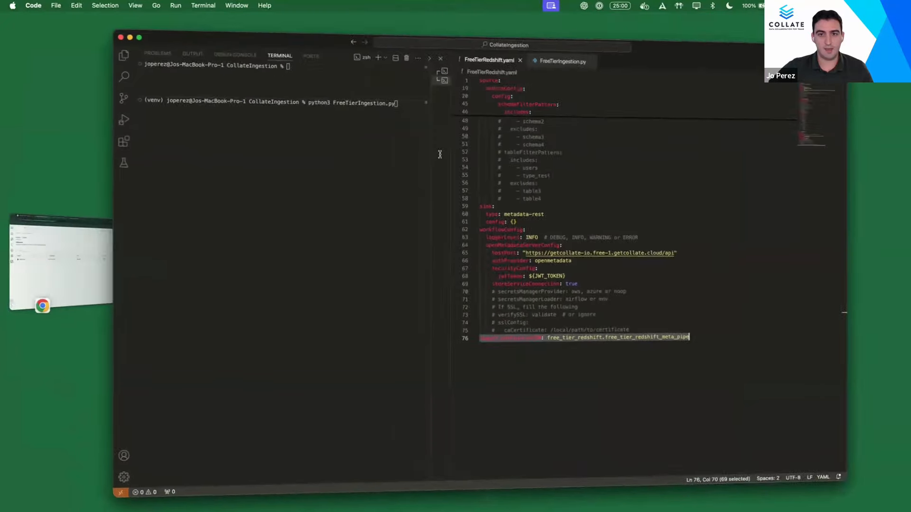
left_click(640, 380)
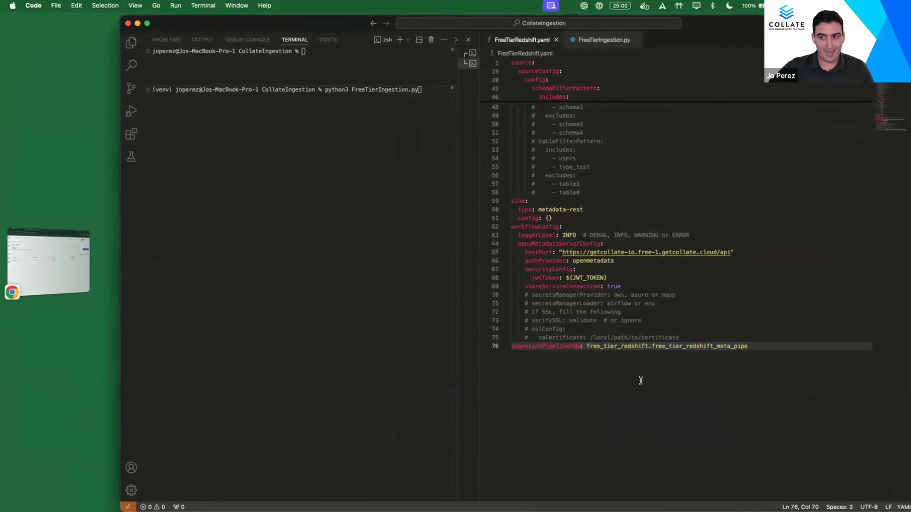
scroll(640, 241, "up", 10)
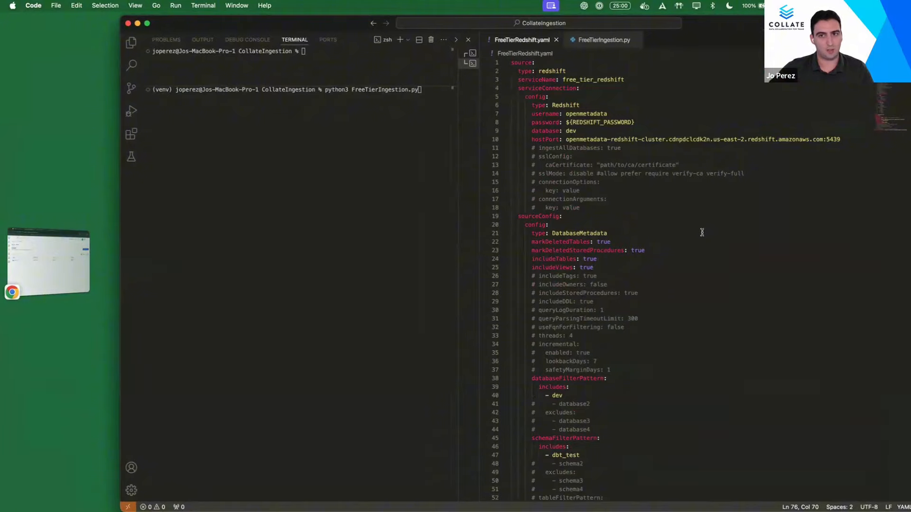
left_click(355, 150)
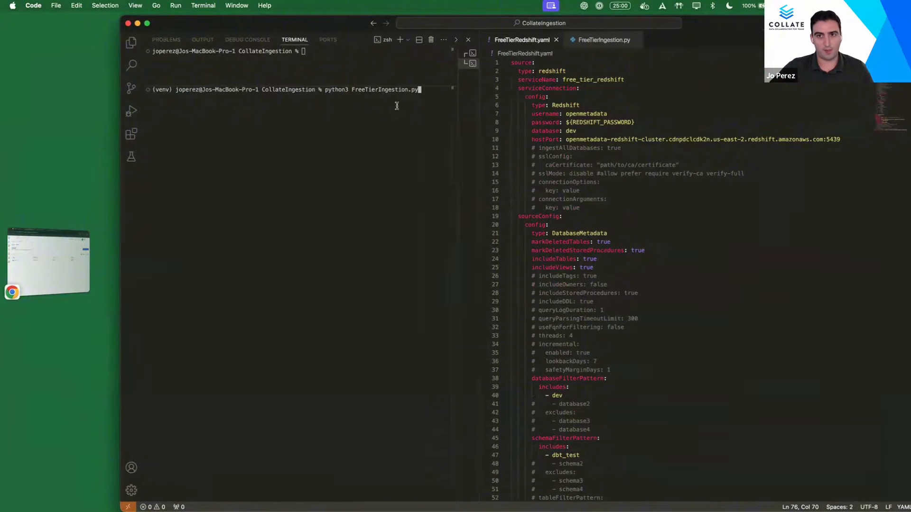
left_click(579, 42)
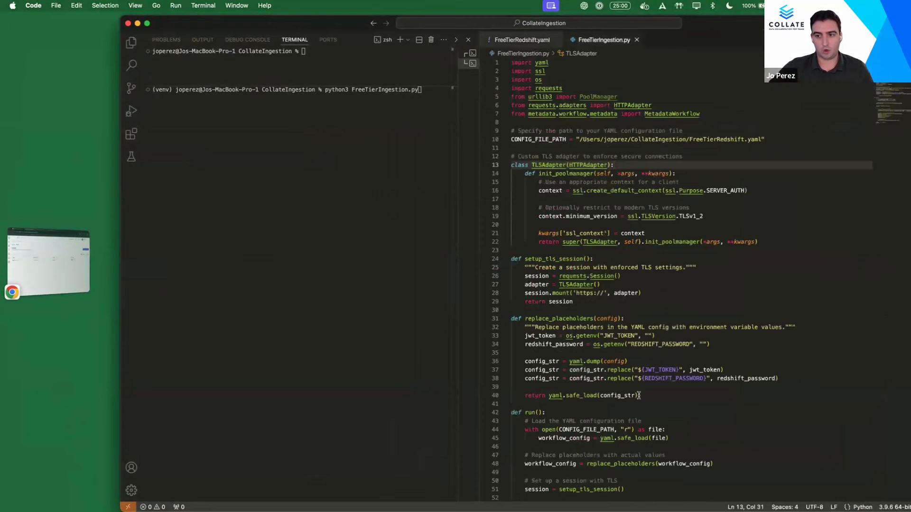
scroll(659, 402, "down", 3)
scroll(659, 402, "down", 5)
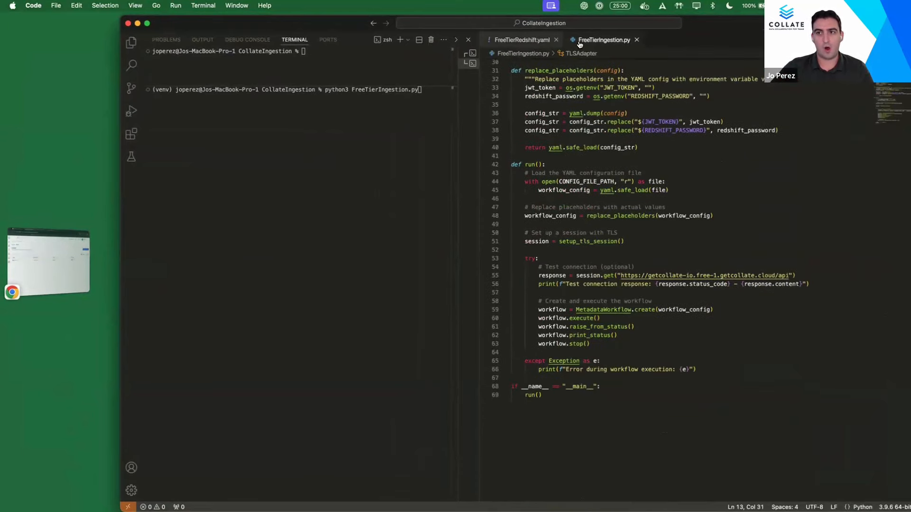
left_click(501, 42)
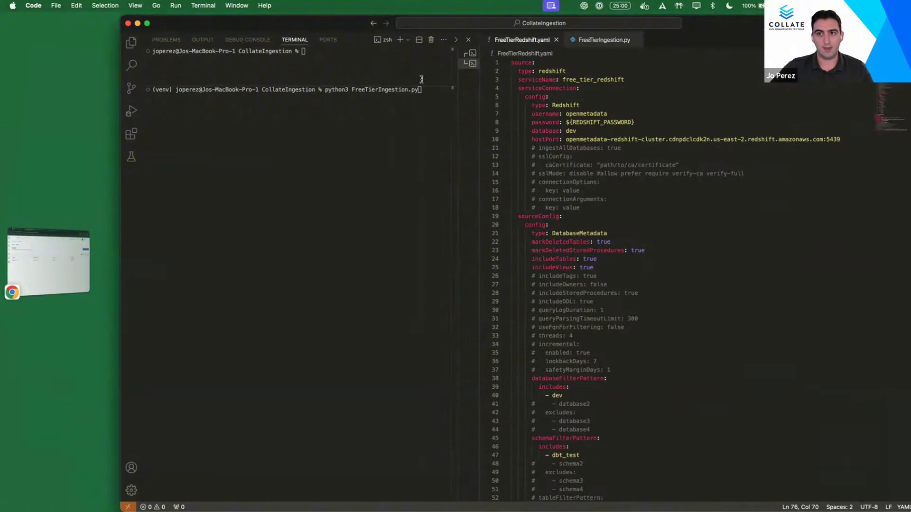
- Run python3 FreeTierIngestion.py in the terminal and switch back to the database services list in Collate
left_click(424, 90)
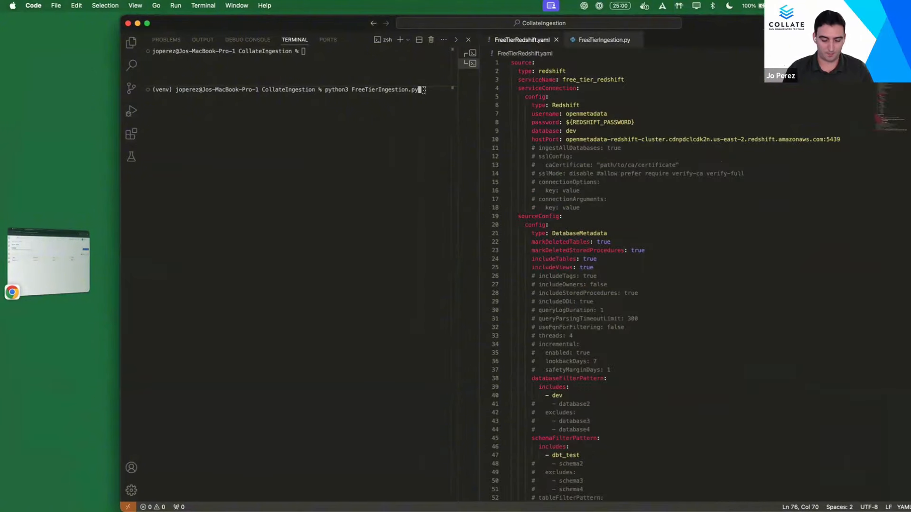
key("Return")
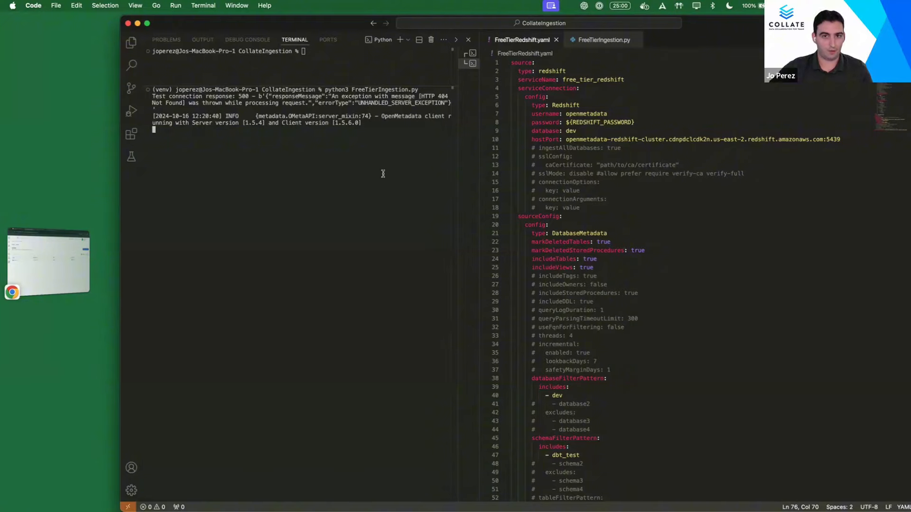
left_click(82, 257)
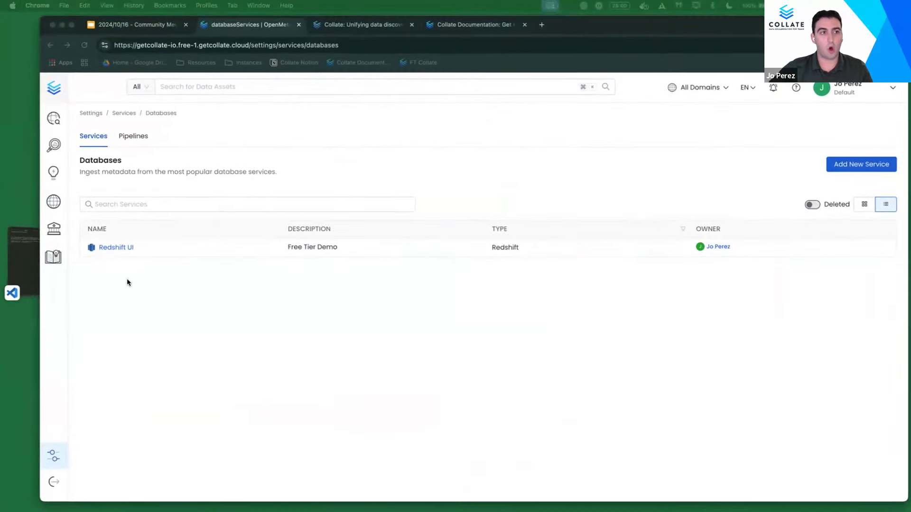
- Switch to VS Code, monitor the ingestion run in the terminal, and review the placeholder and workflow code in FreeTierIngestion.py
left_click(29, 261)
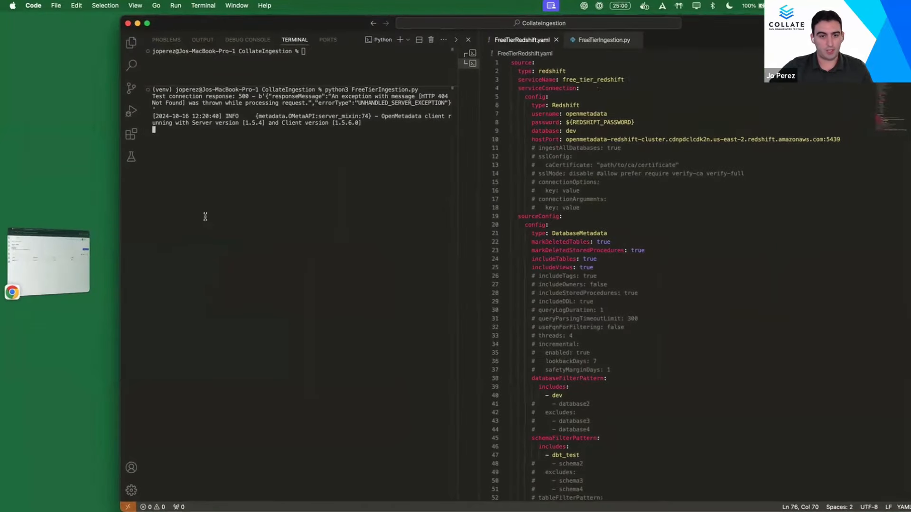
left_click(72, 266)
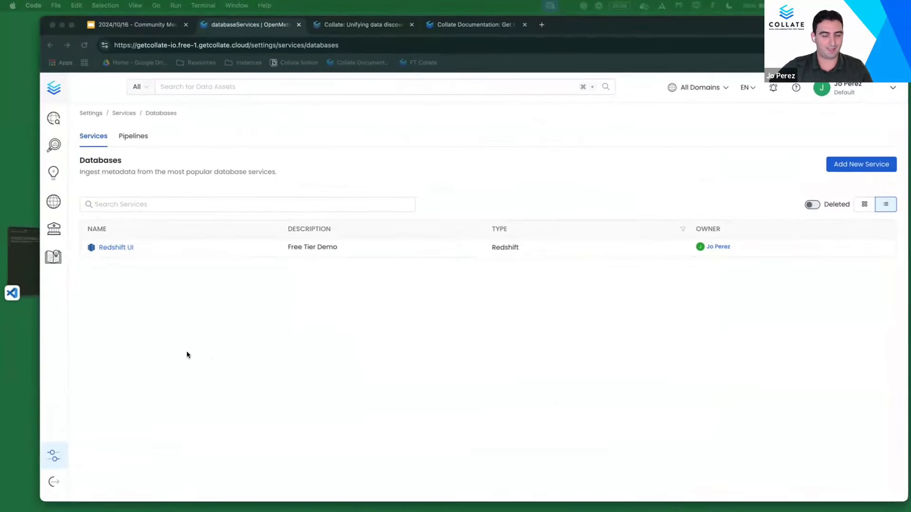
left_click(22, 264)
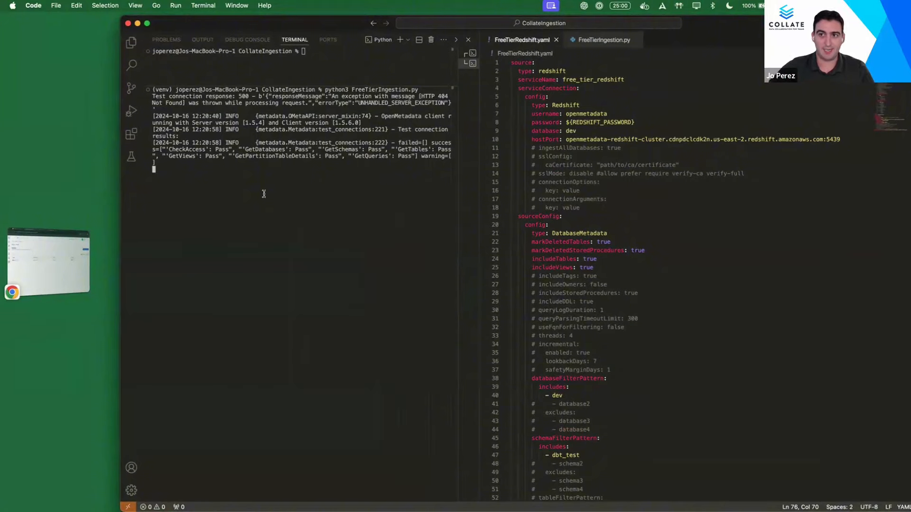
left_click(614, 40)
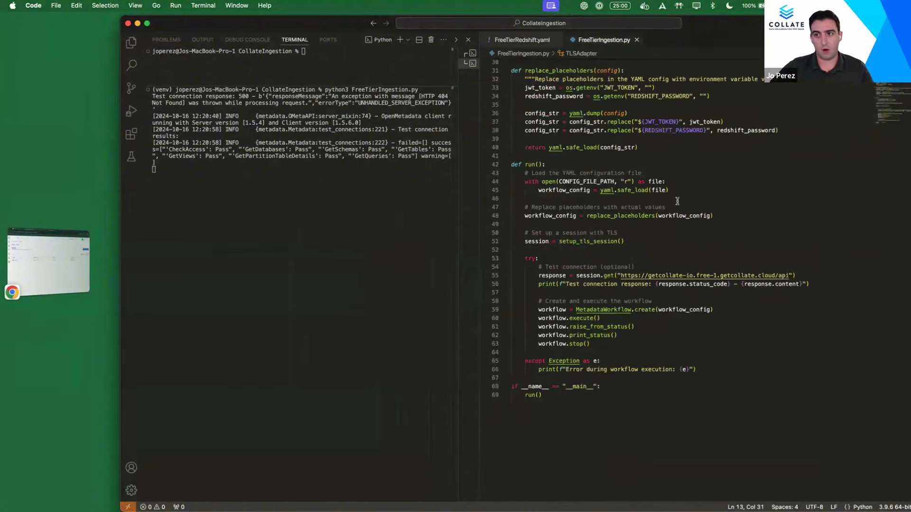
scroll(677, 201, "up", 5)
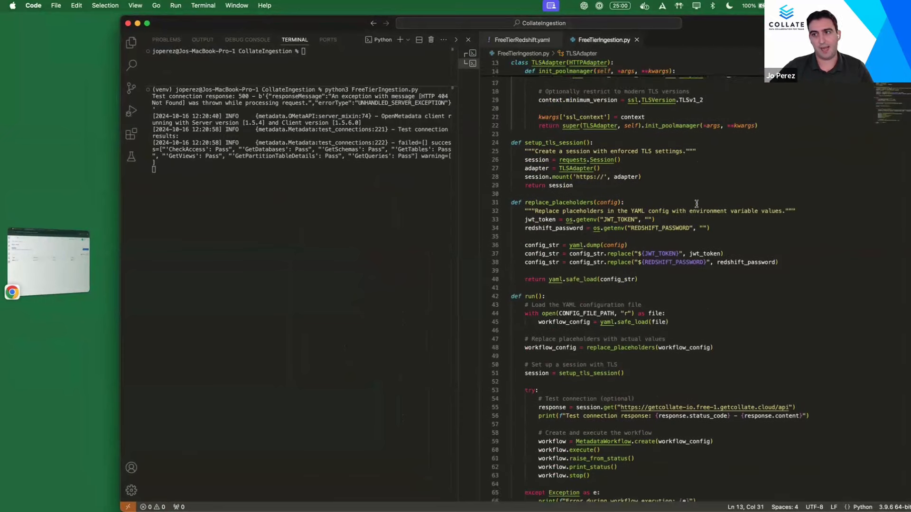
scroll(750, 300, "down", 2)
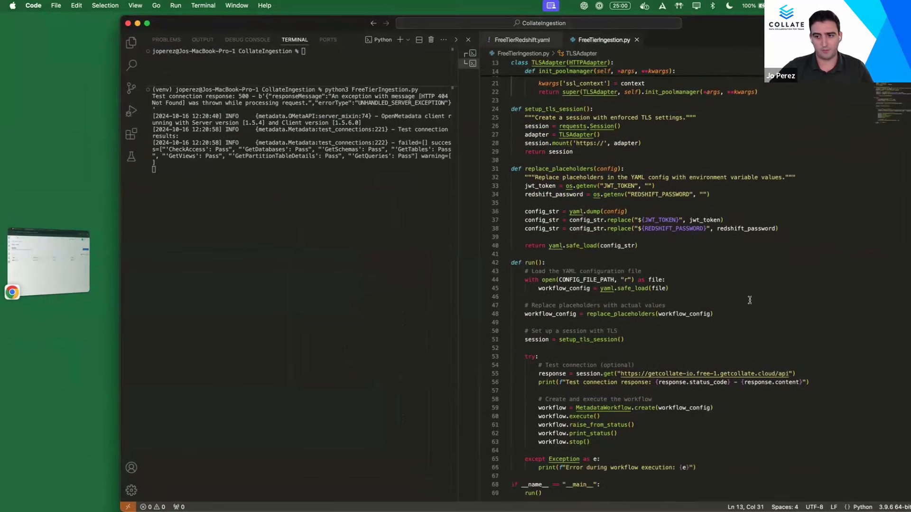
scroll(749, 299, "down", 5)
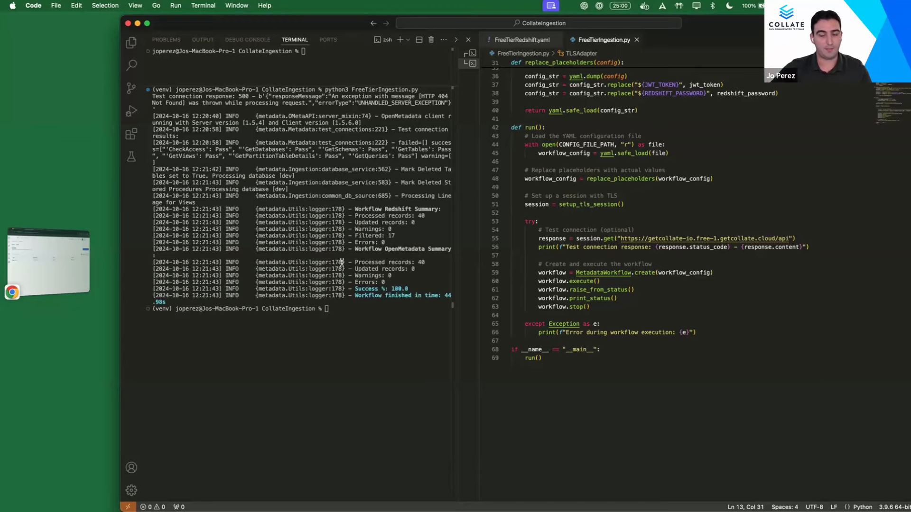
left_click(350, 336)
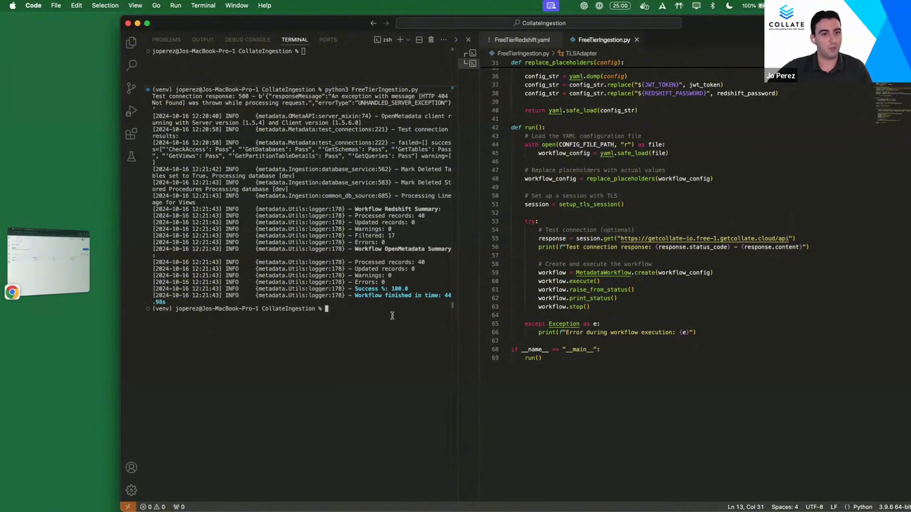
- Switch to Collate in Chrome, reload the database services list, and open the ingestions of the free_tier_redshift service
left_click(61, 273)
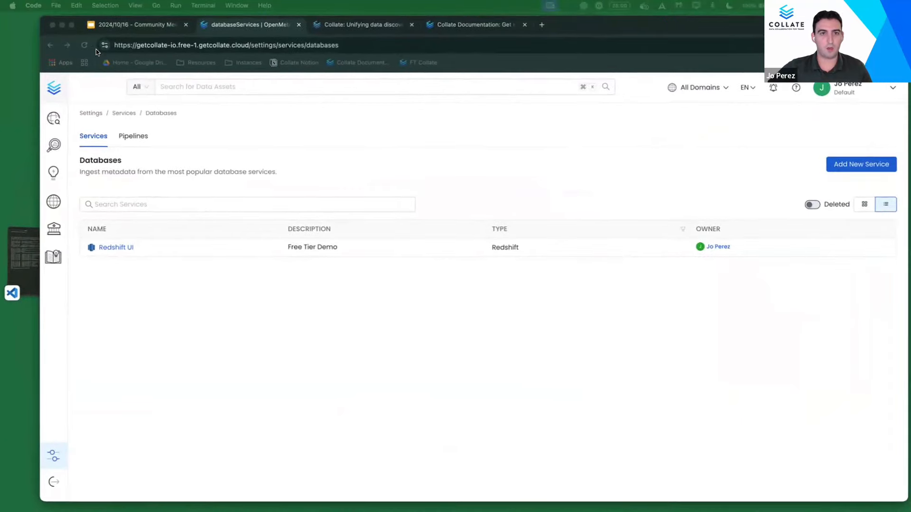
left_click(84, 48)
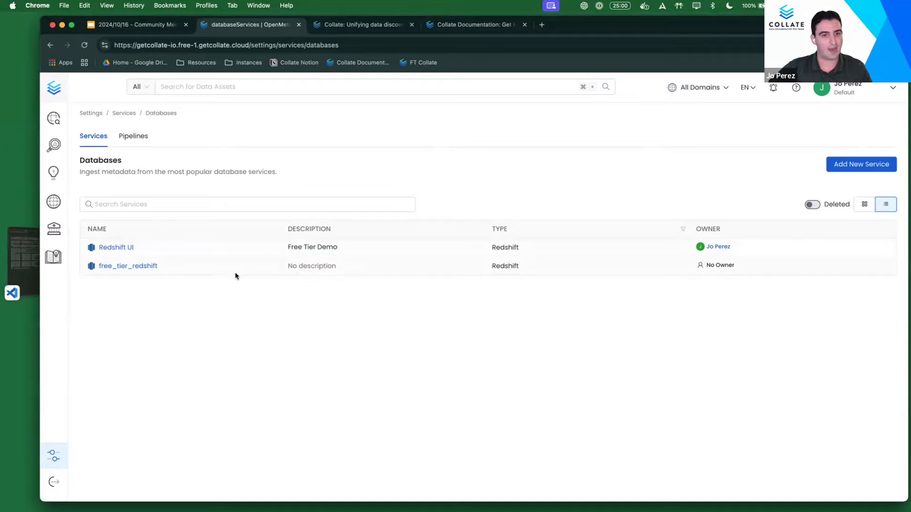
left_click(120, 266)
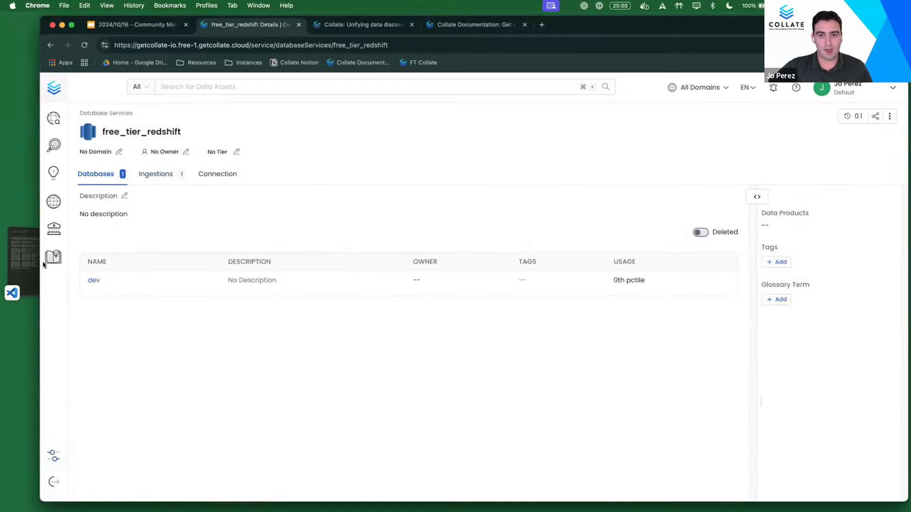
left_click(157, 176)
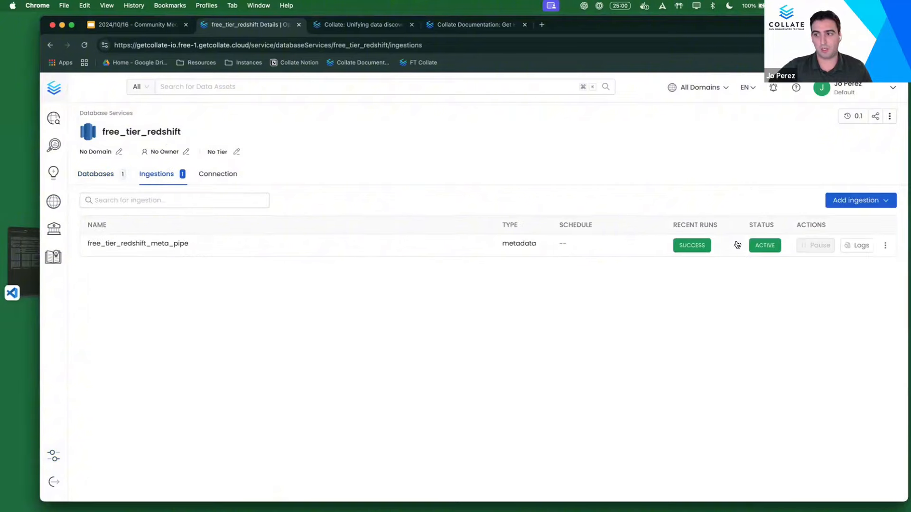
- Check the available actions for free_tier_redshift_meta_pipe, then view the schemas of the service's dev database
left_click(886, 246)
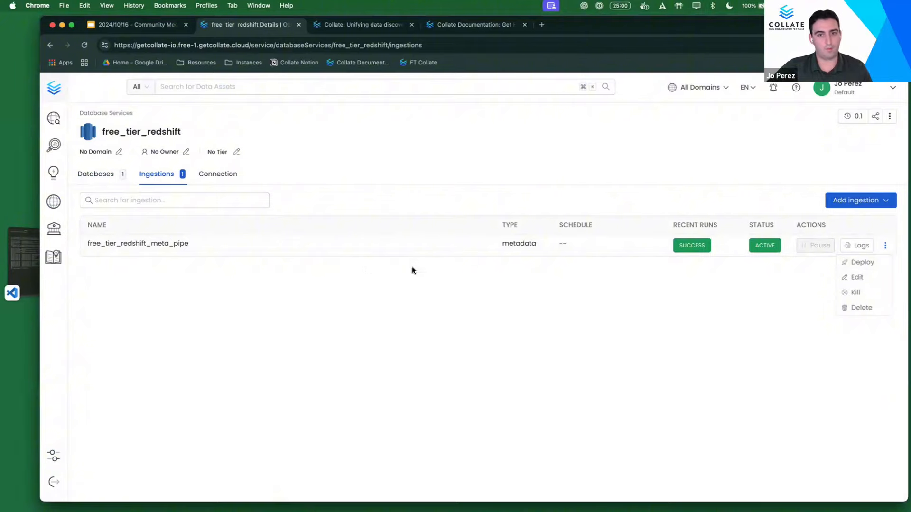
left_click(420, 246)
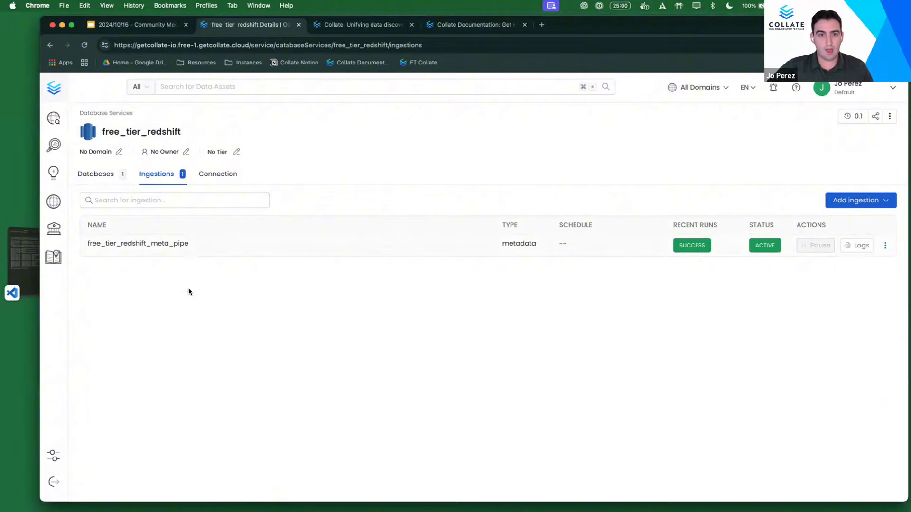
left_click(99, 176)
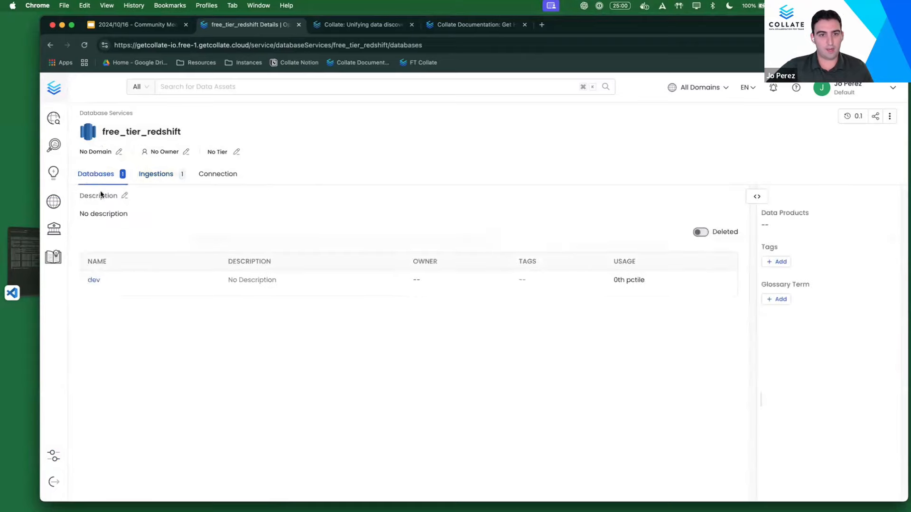
left_click(91, 280)
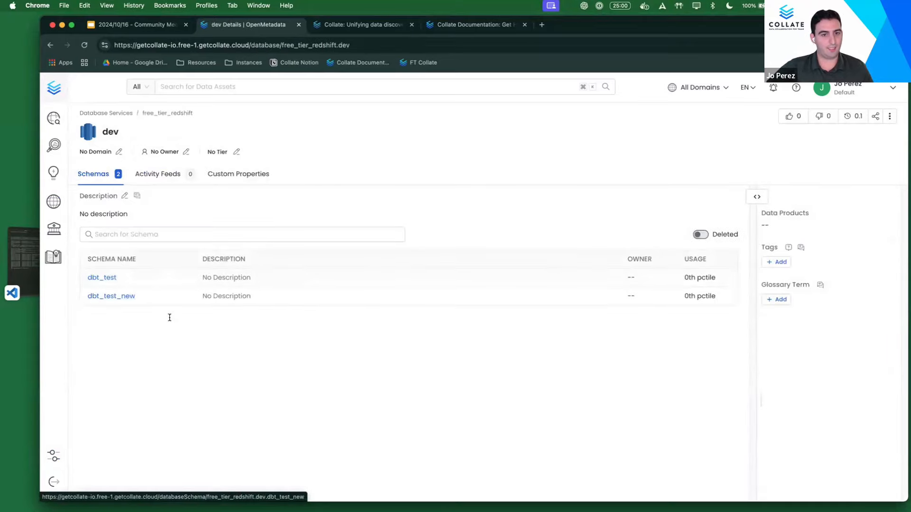
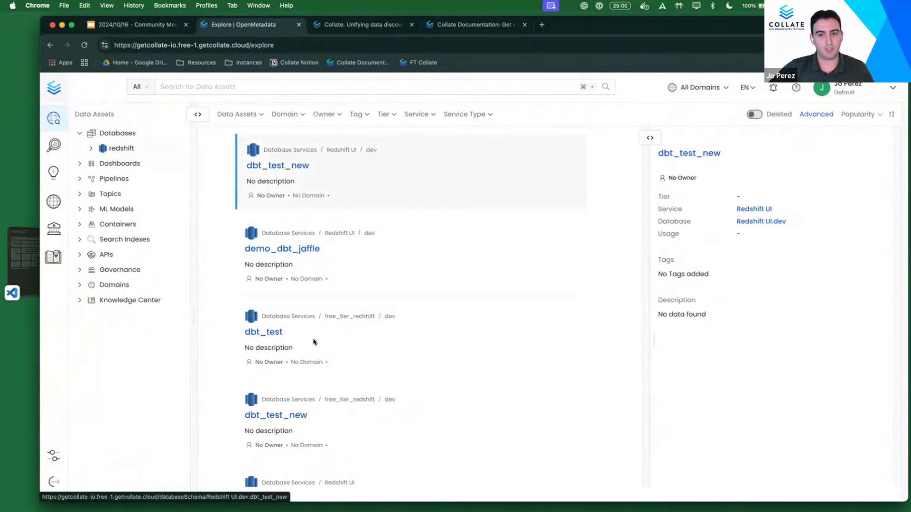
- Open the customers table in the Redshift UI service's dbt_test_new schema and save "Hello world" as its description
left_click(277, 167)
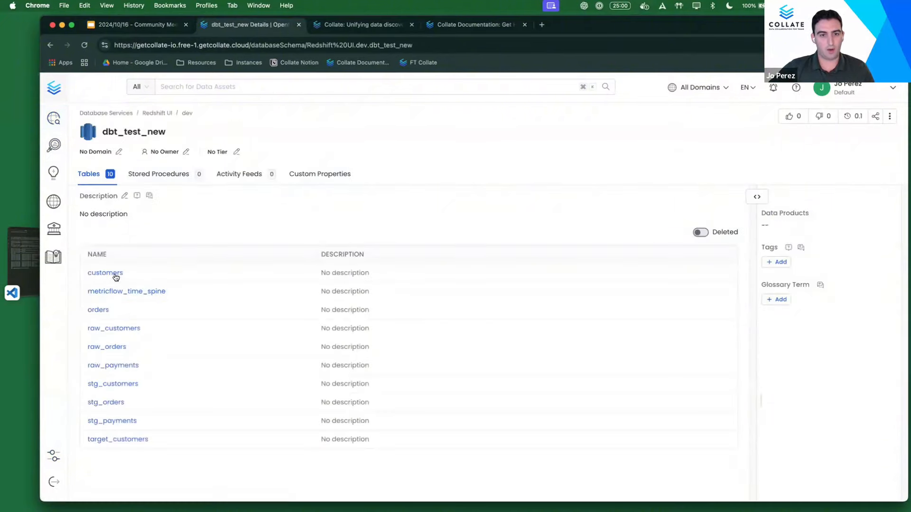
left_click(115, 272)
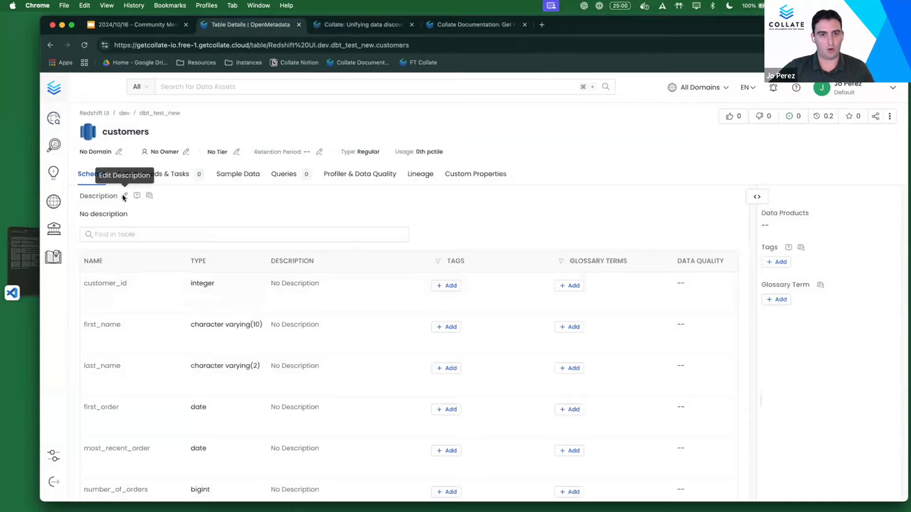
left_click(123, 196)
type("Hell")
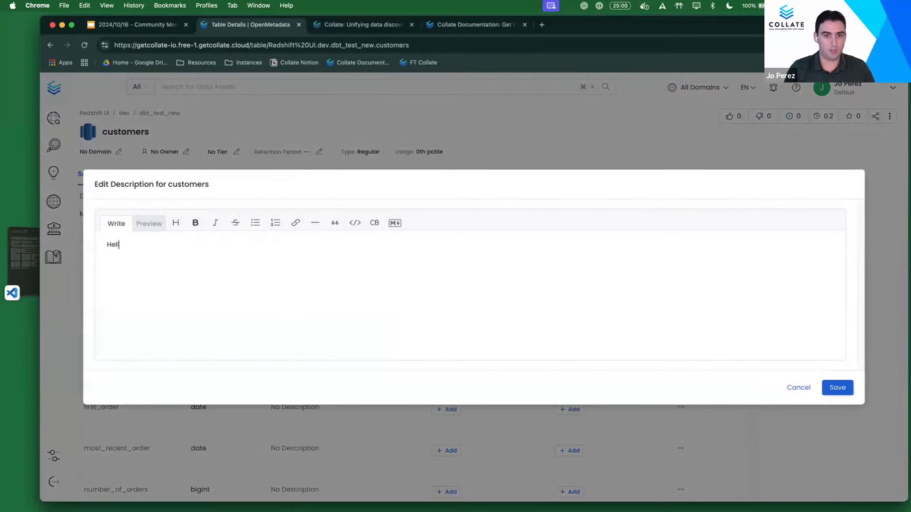
type("o world")
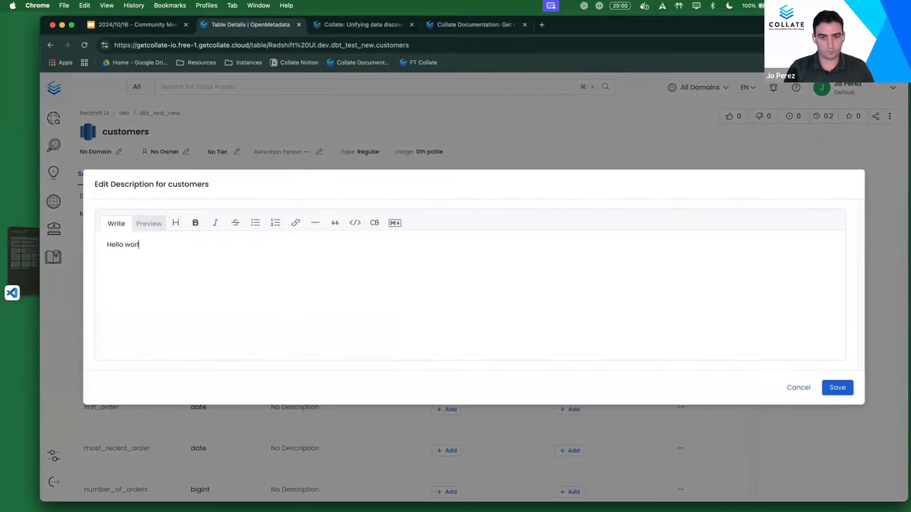
left_click(838, 388)
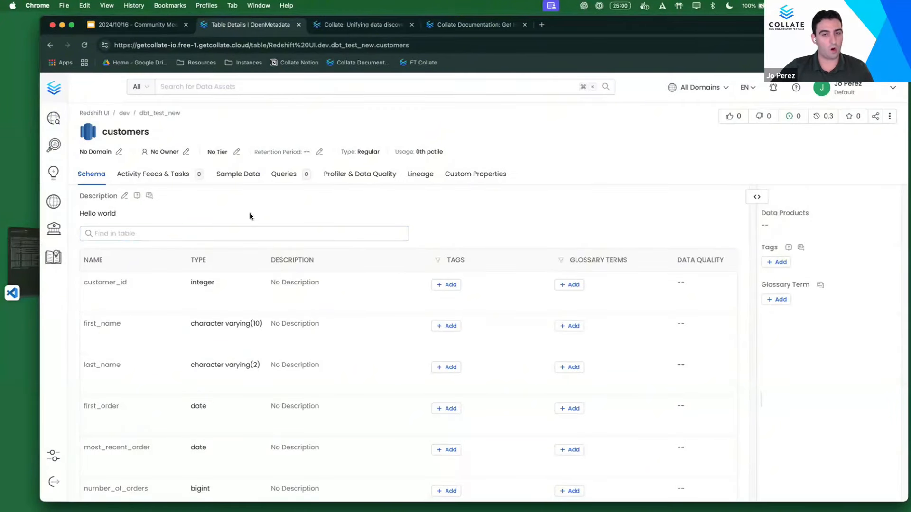
- View the customers table's activity feeds and tasks, sample data, and queries
left_click(165, 178)
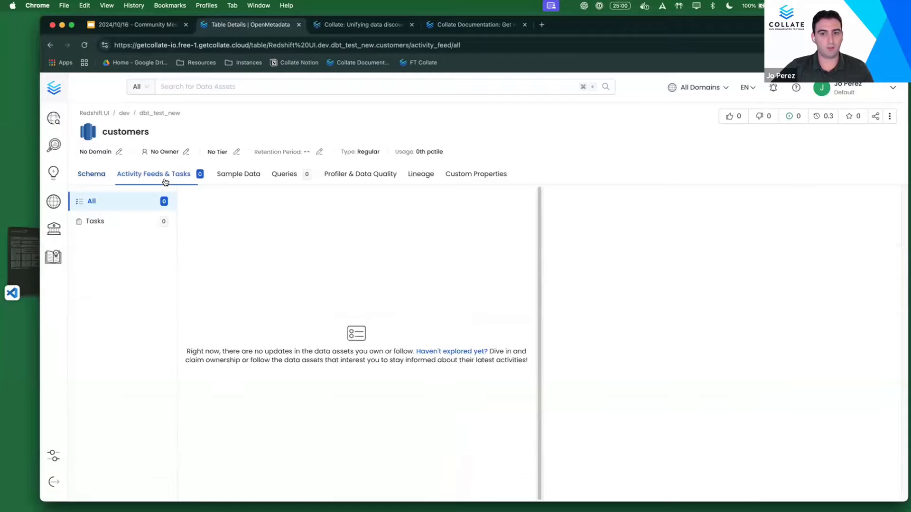
left_click(240, 177)
left_click(278, 176)
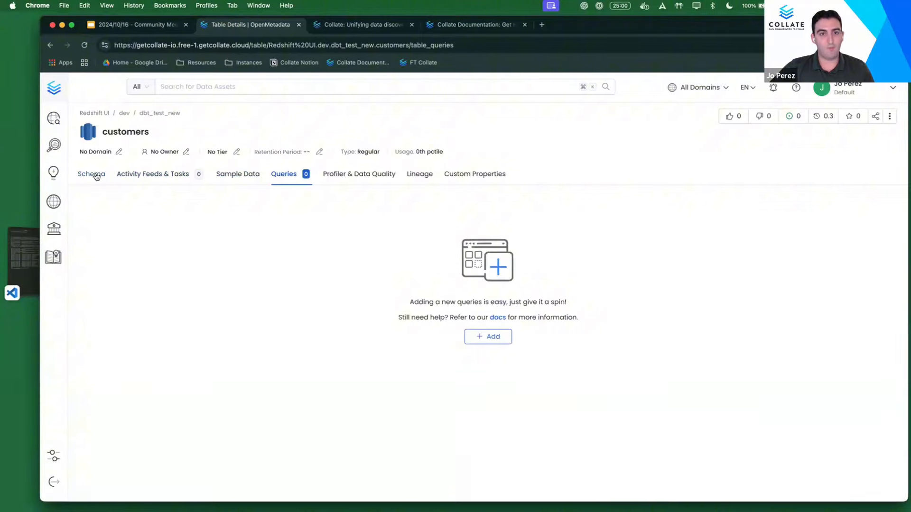
- Return to the Redshift UI service's ingestions and start adding a profiler ingestion
left_click(101, 116)
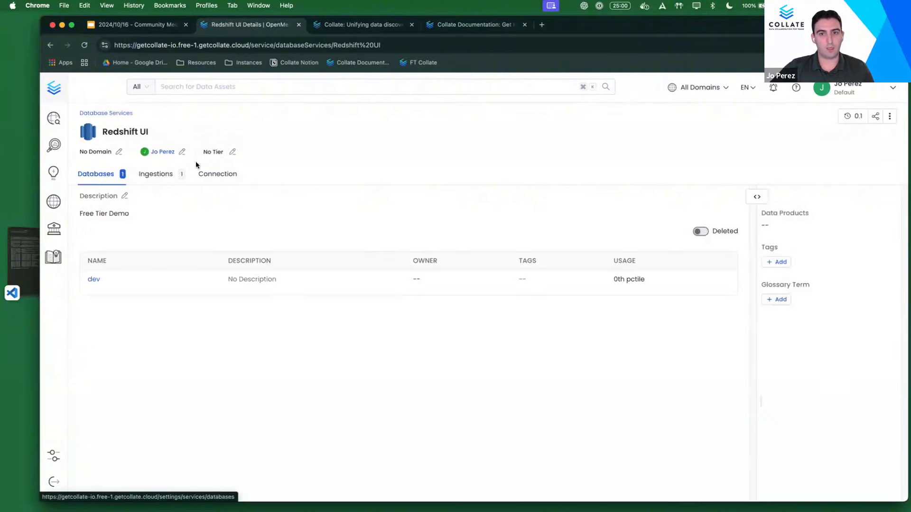
left_click(155, 174)
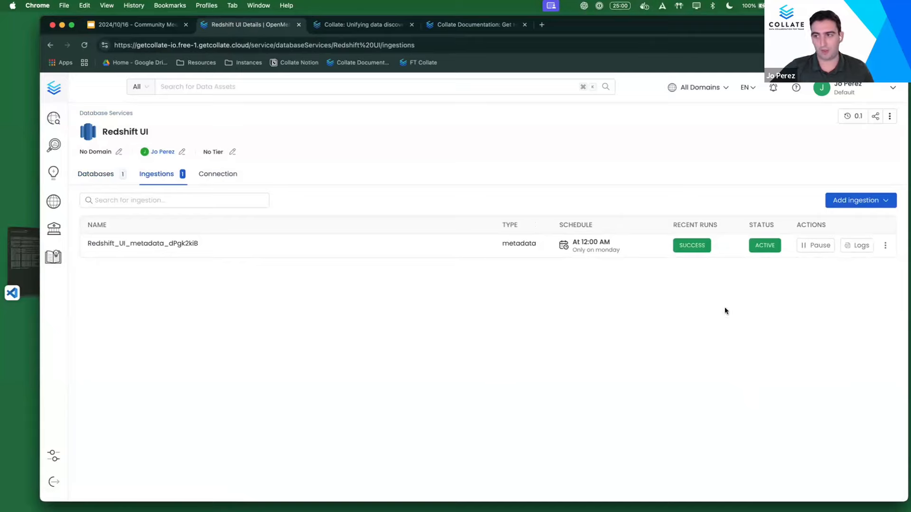
left_click(872, 205)
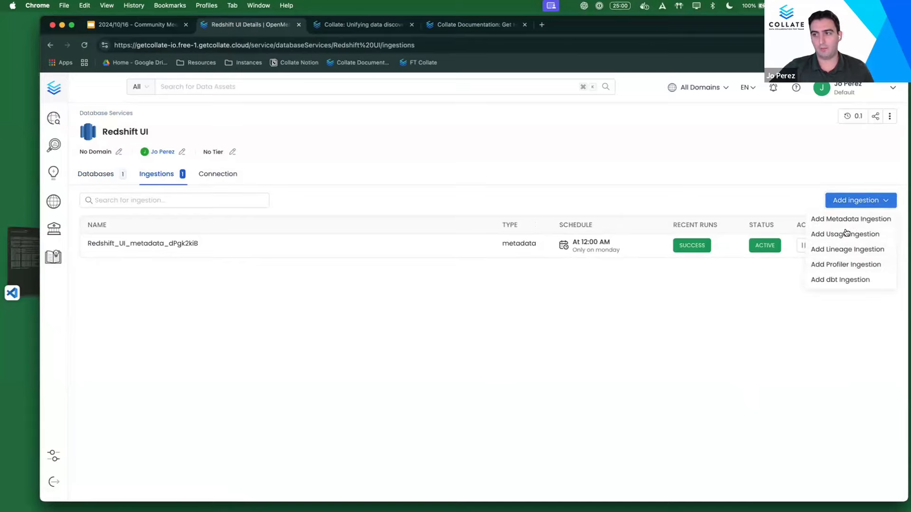
left_click(856, 266)
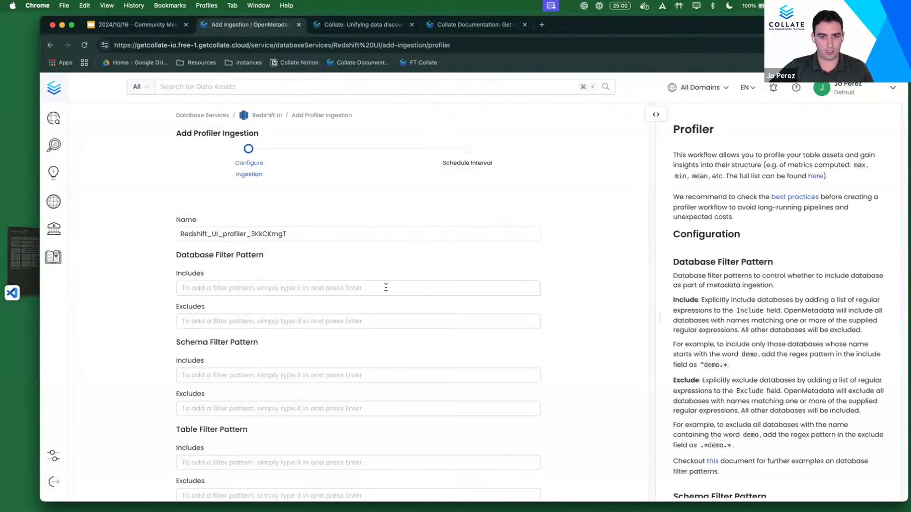
- Add ^demo_dbt_jaffle$ and ^dbt_test_new$ as include patterns in the profiler ingestion's schema filter
scroll(384, 286, "down", 1)
left_click(284, 349)
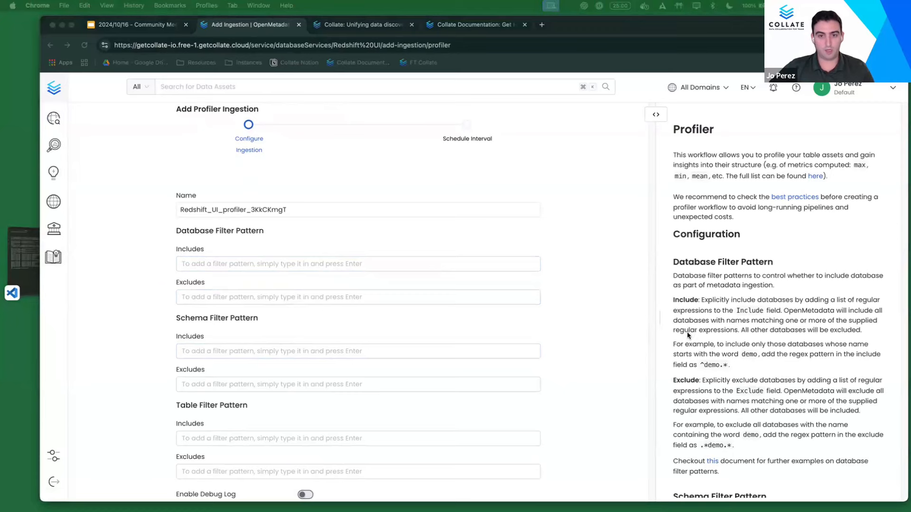
left_click(456, 350)
type("^demo_dbt_jaffle$")
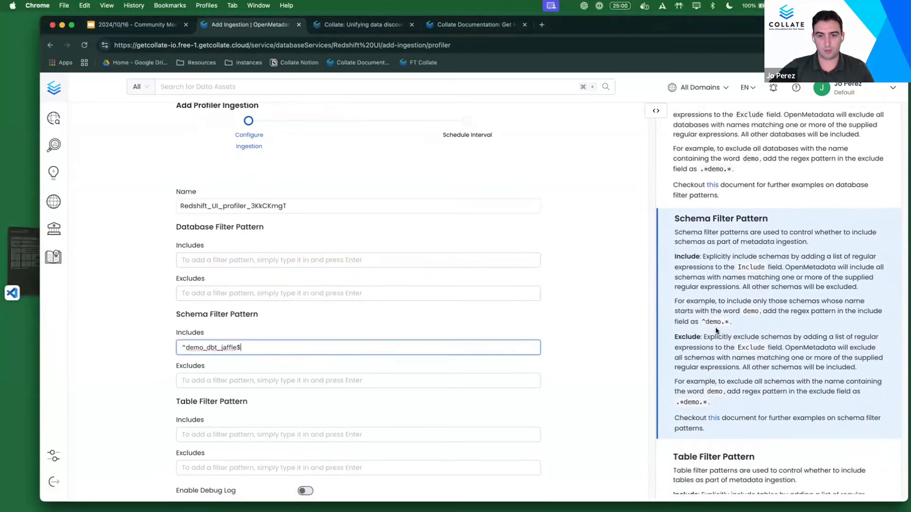
key("Return")
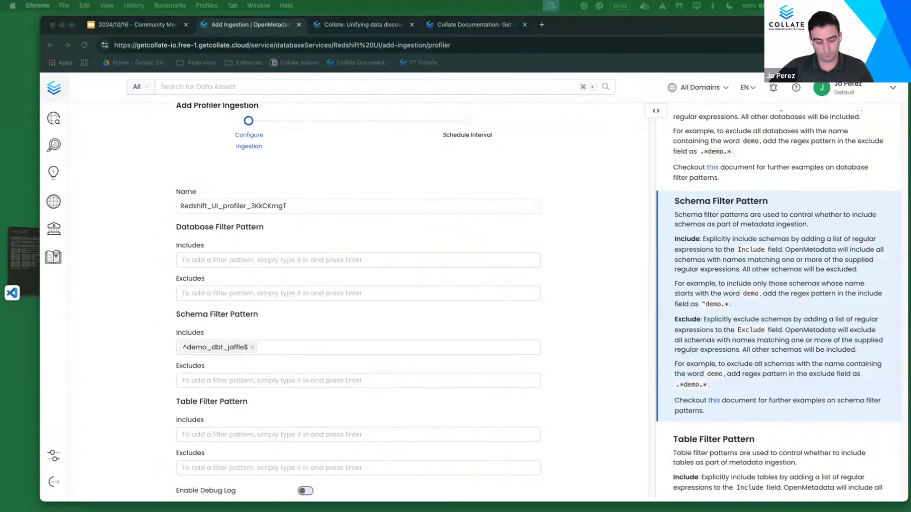
left_click(356, 346)
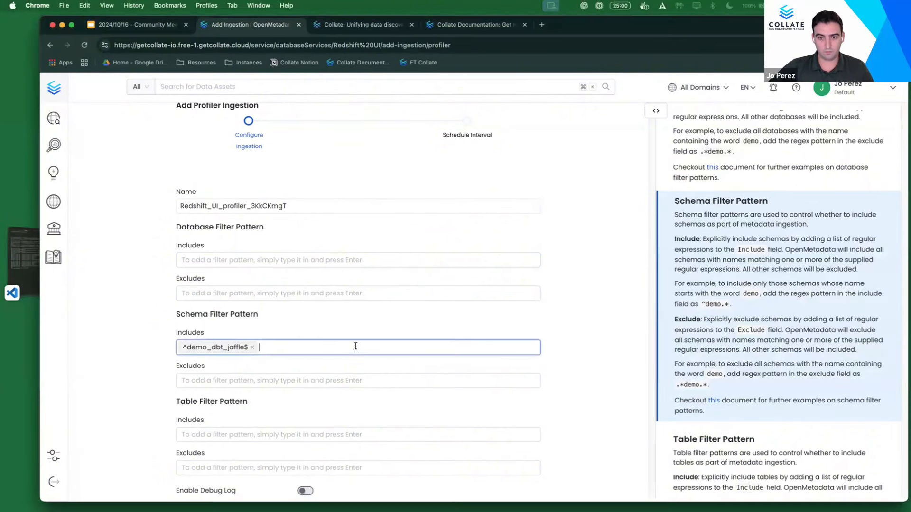
type("^dbt_test_new$")
key("Return")
- Review the remaining profiler ingestion options and highlight the Process Pii Sensitive label
scroll(555, 338, "down", 1)
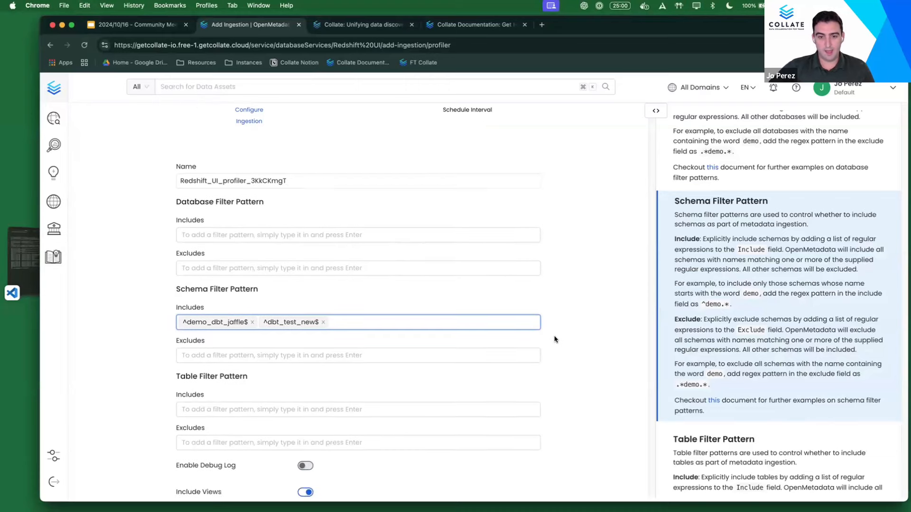
scroll(554, 338, "down", 5)
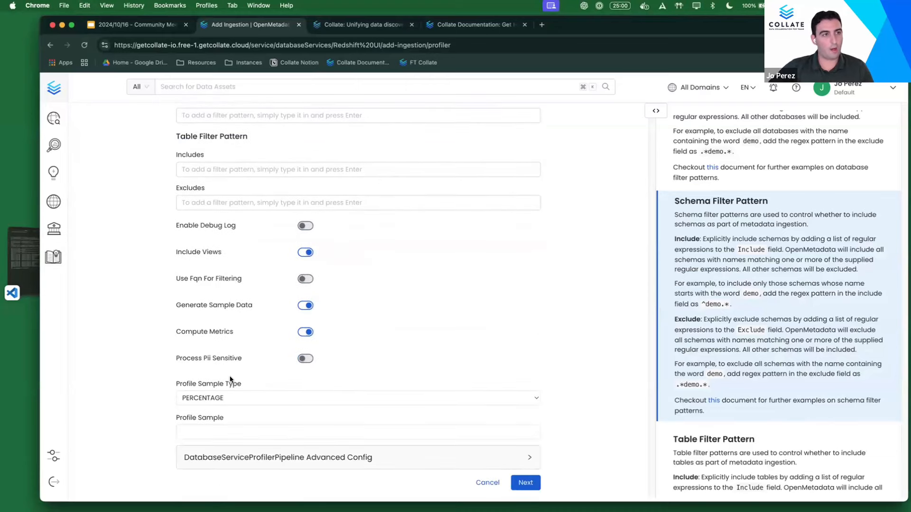
left_click_drag(174, 358, 252, 362)
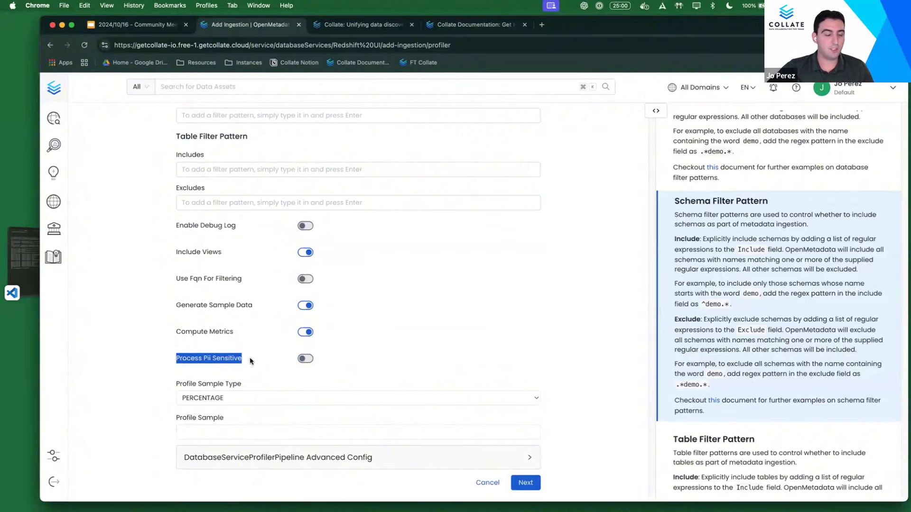
- Enable Process Pii Sensitive and deploy the profiler ingestion on the default weekly Monday 00:00 schedule with 0 retries
left_click(306, 359)
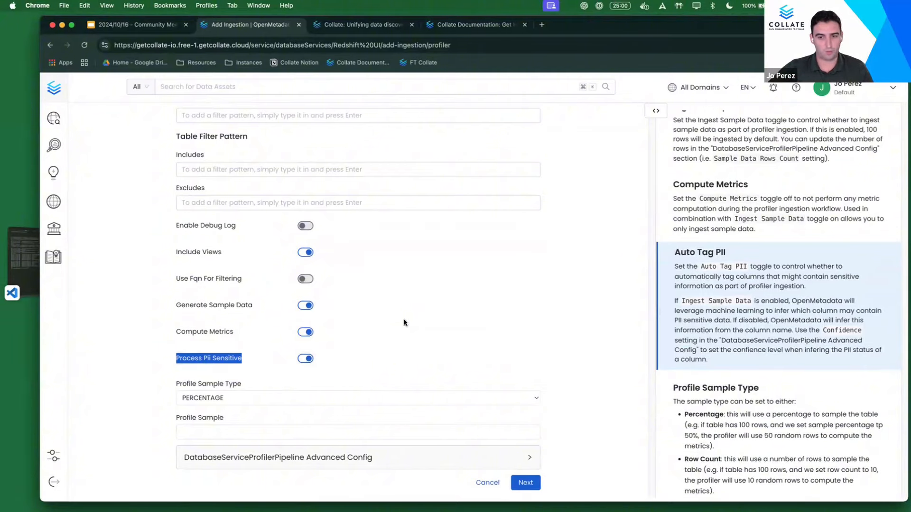
left_click(404, 322)
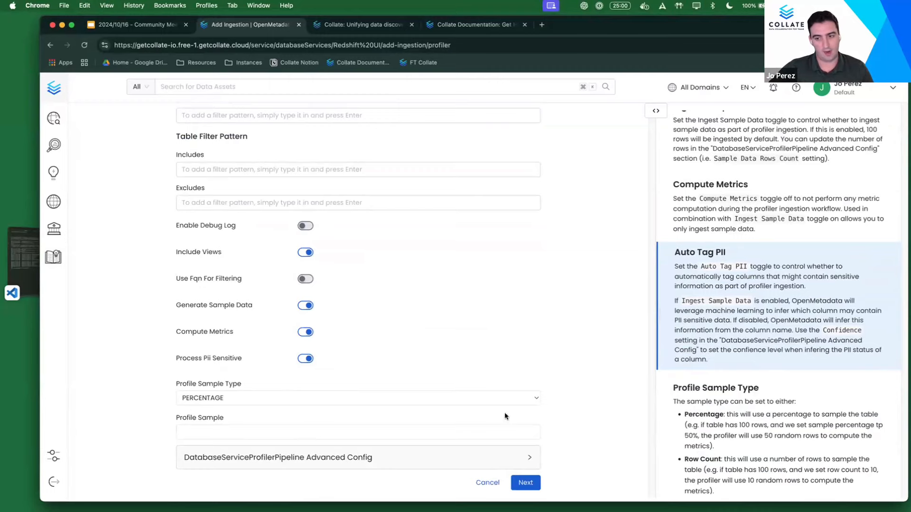
left_click(519, 483)
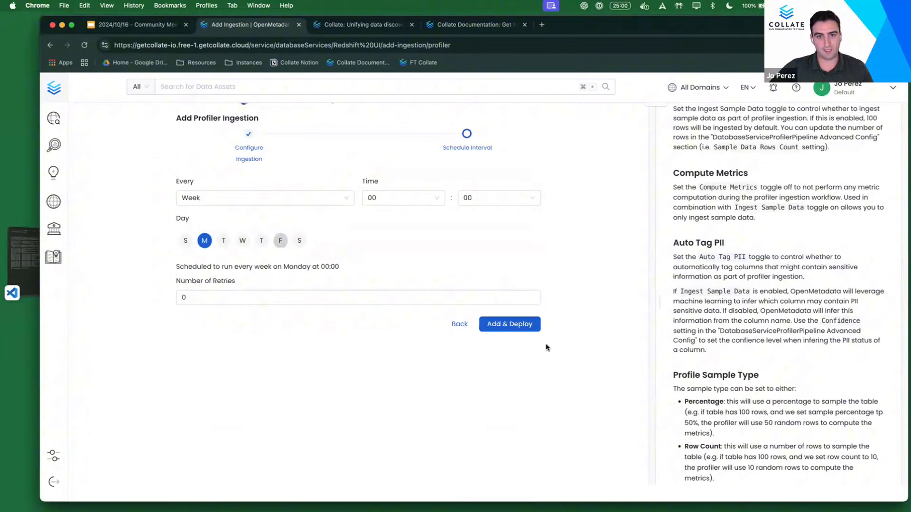
left_click(513, 324)
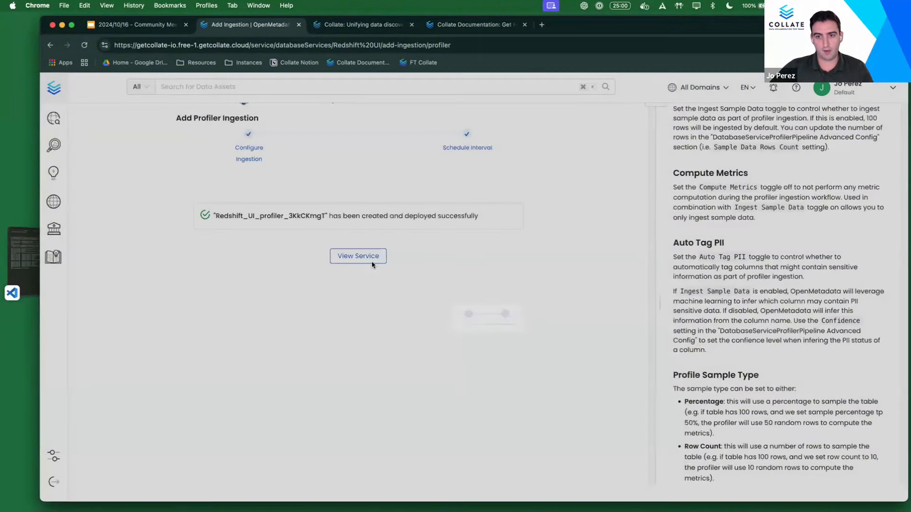
- Return to the Redshift UI service's ingestions and run the new profiler ingestion immediately
left_click(362, 262)
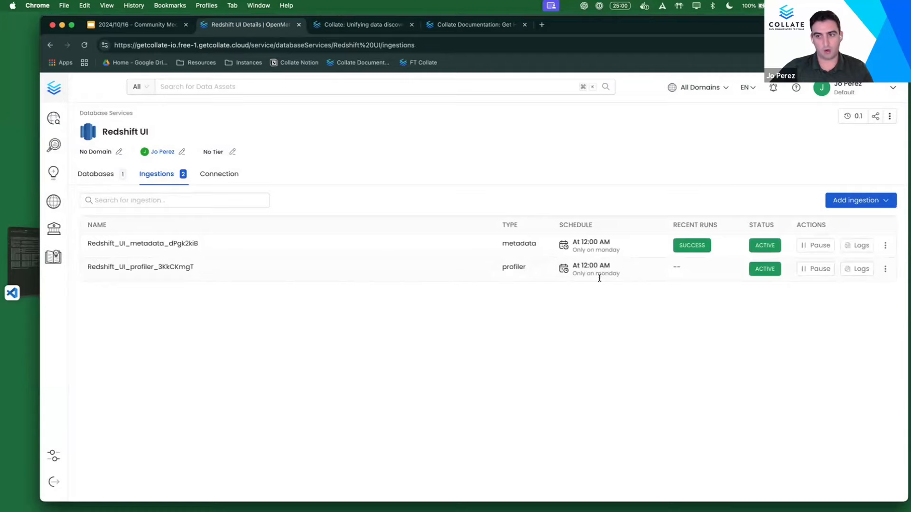
left_click(883, 269)
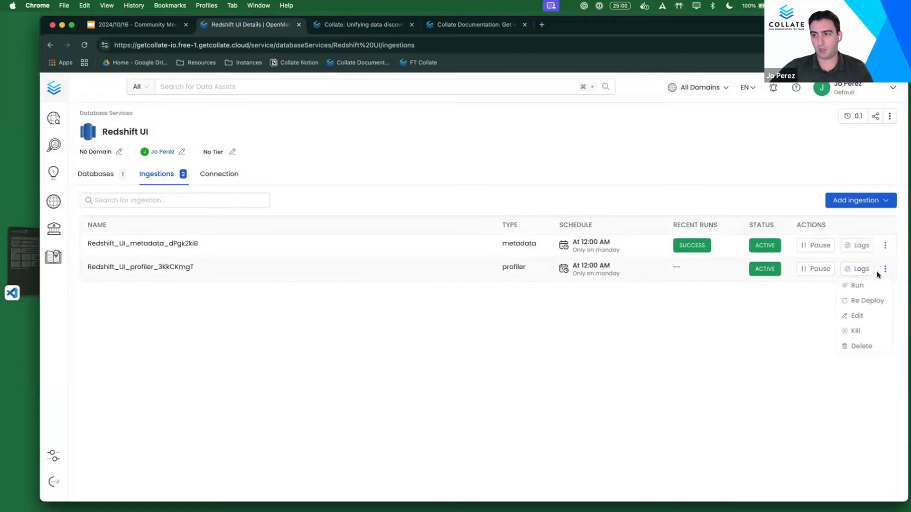
left_click(868, 285)
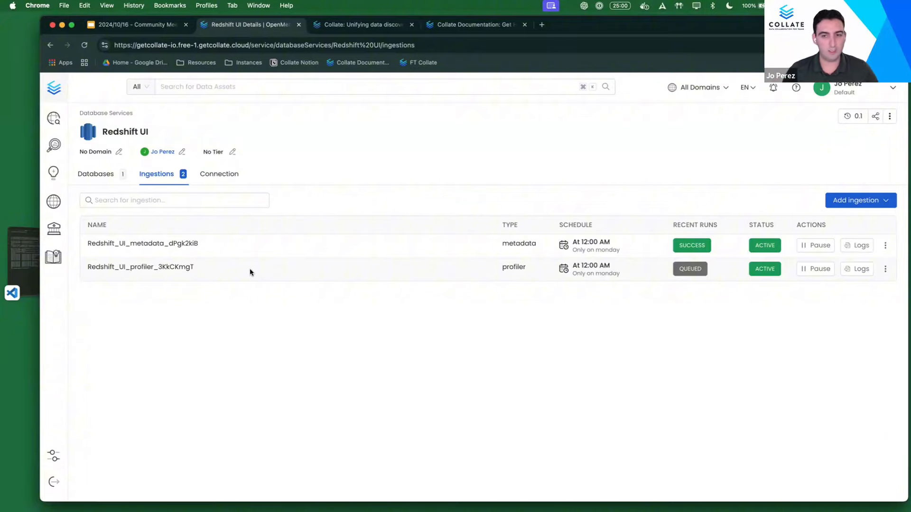
- Reload the Redshift UI ingestions page repeatedly to check the profiler ingestion's run status
left_click(84, 46)
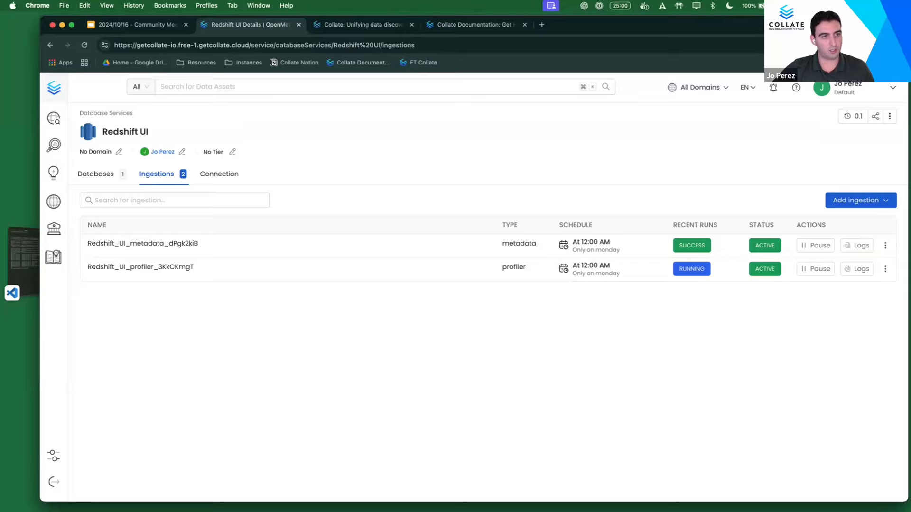
left_click(85, 45)
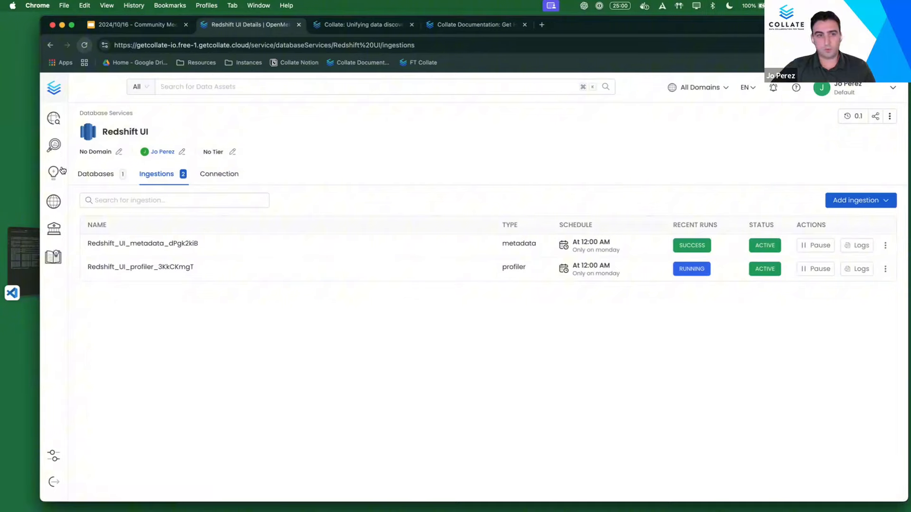
mouse_move(62, 171)
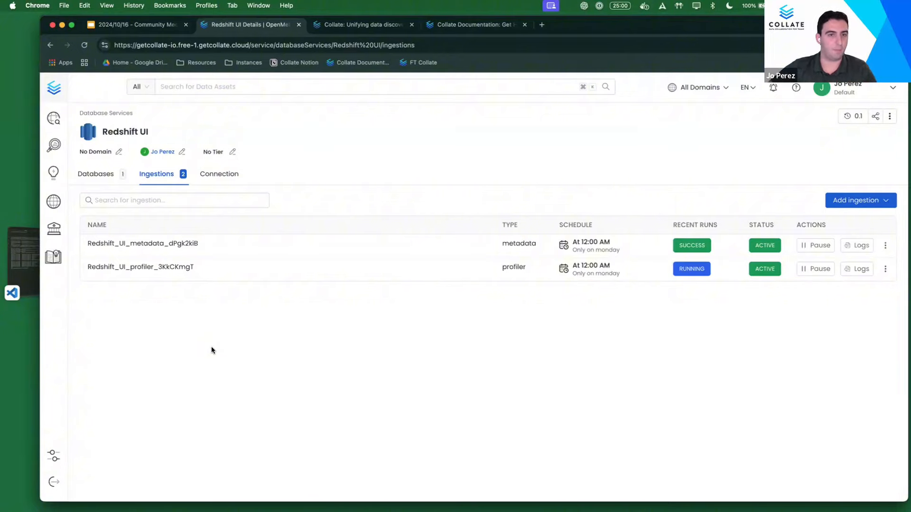
left_click(88, 49)
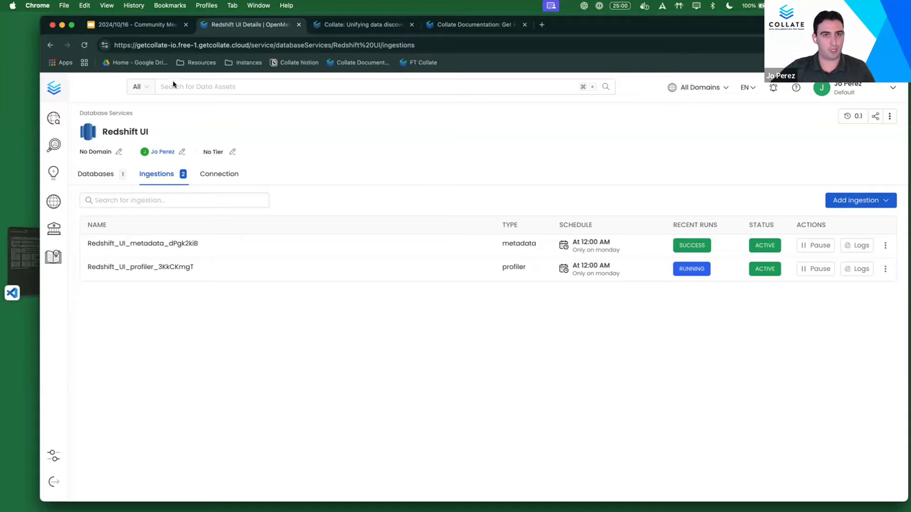
left_click(84, 45)
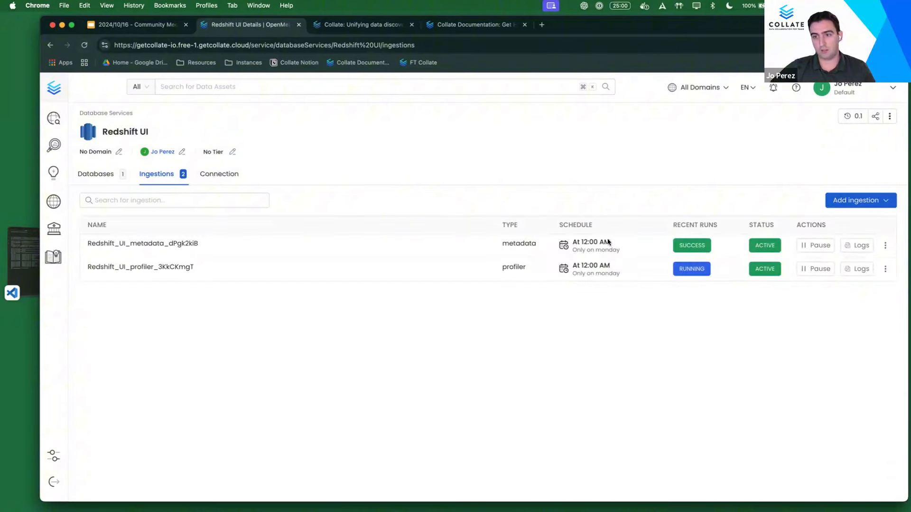
- Open the Govern section's Automations in a separate browser tab and start a new automation named PII
mouse_move(60, 170)
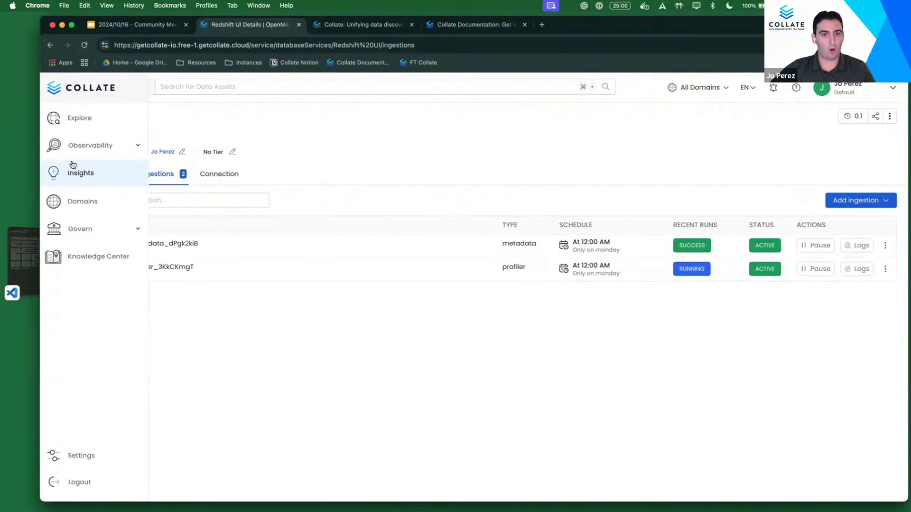
left_click(116, 154)
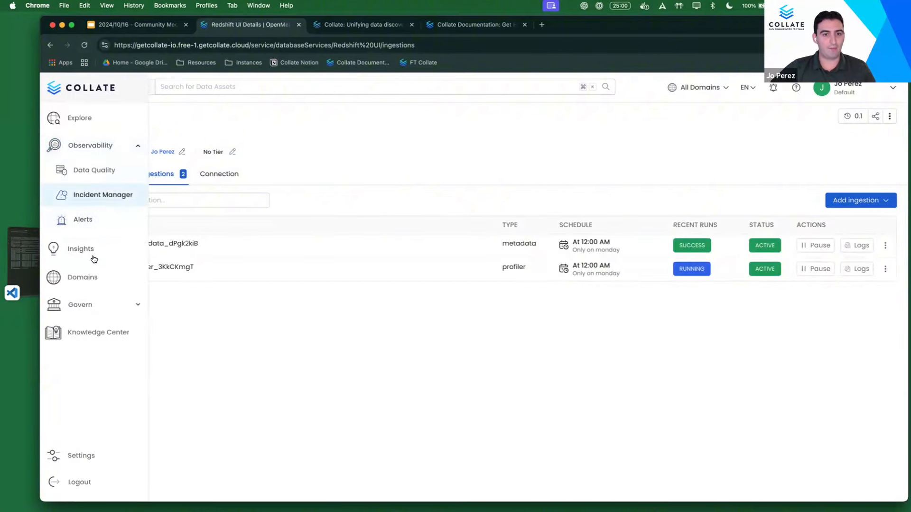
left_click(123, 306)
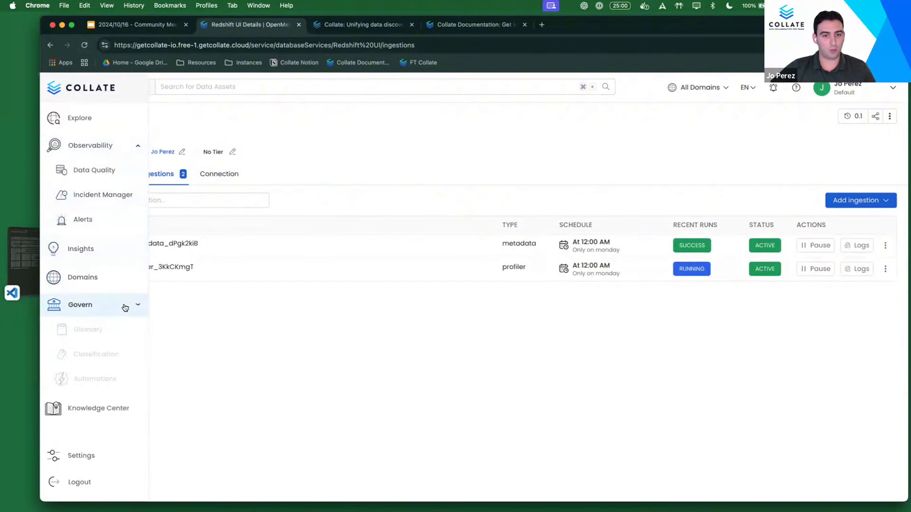
right_click(96, 382)
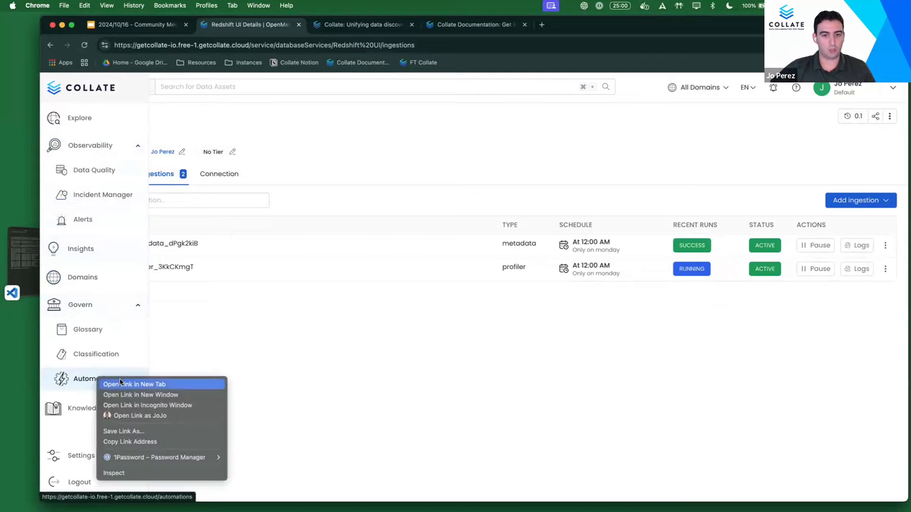
left_click(120, 384)
left_click(315, 27)
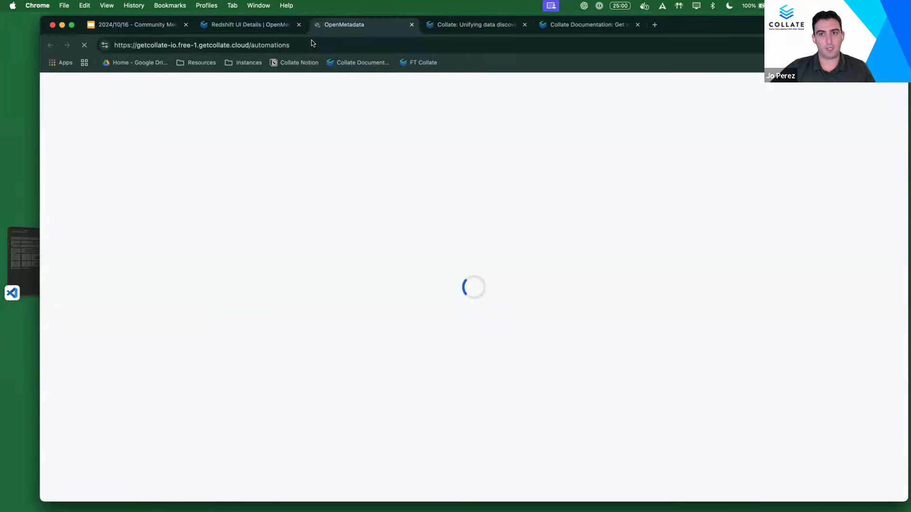
left_click(872, 155)
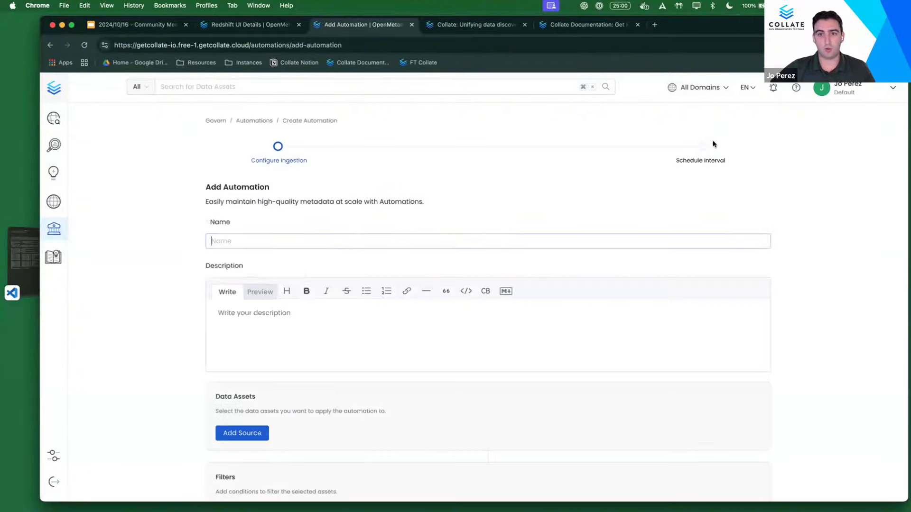
left_click(387, 242)
type("PII")
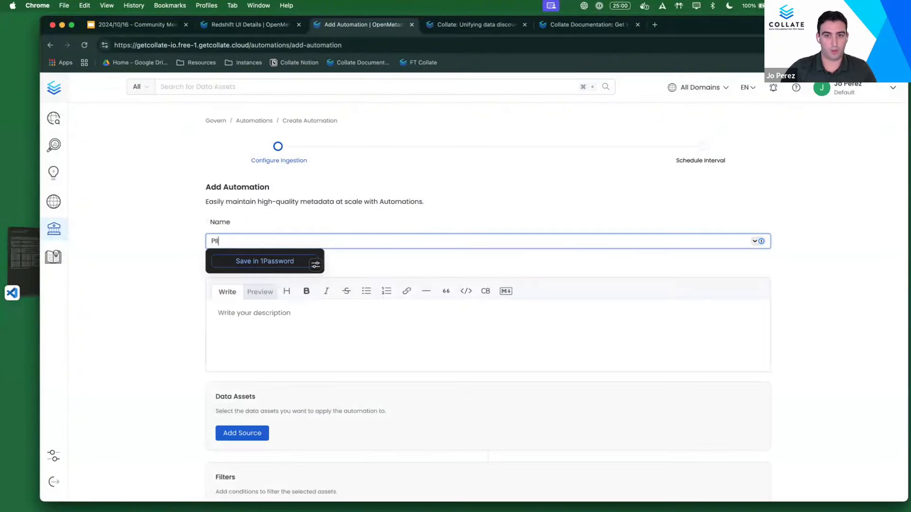
- Add Table as the data asset source of the PII automation
left_click(239, 432)
scroll(292, 454, "down", 2)
scroll(292, 454, "down", 3)
scroll(503, 393, "down", 3)
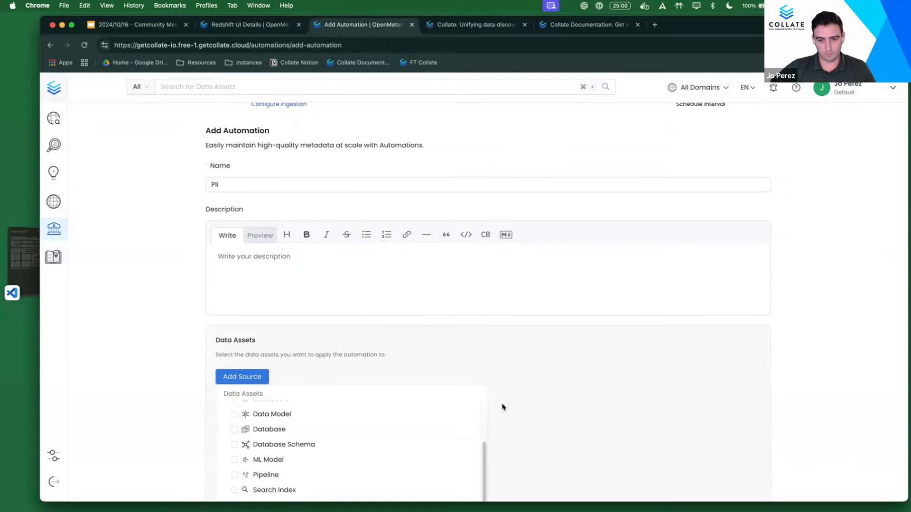
left_click(235, 462)
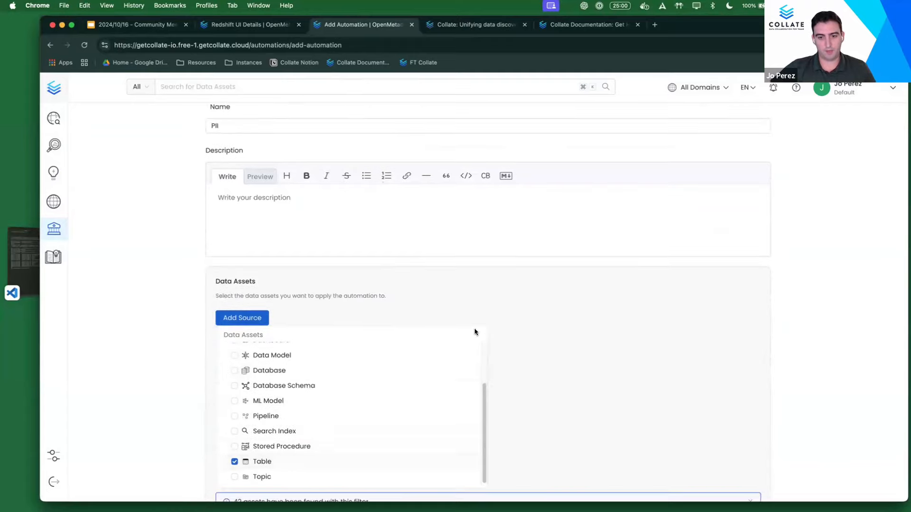
scroll(474, 329, "down", 3)
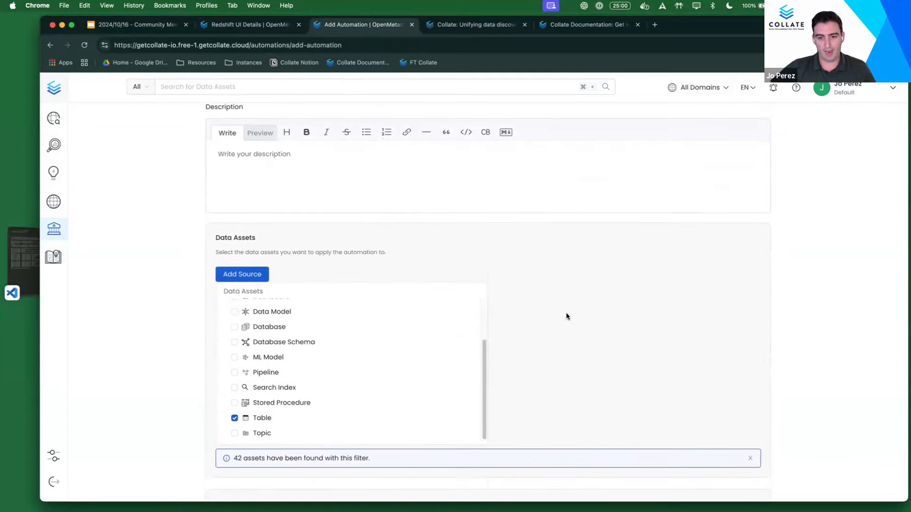
left_click(165, 382)
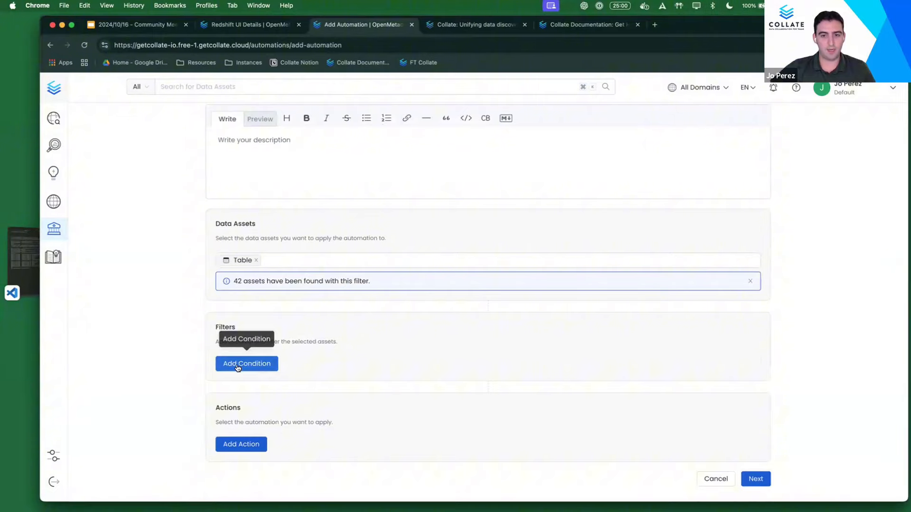
- Add a filter condition to the automation where Column Is bank_transfer_amount
left_click(228, 368)
left_click(452, 365)
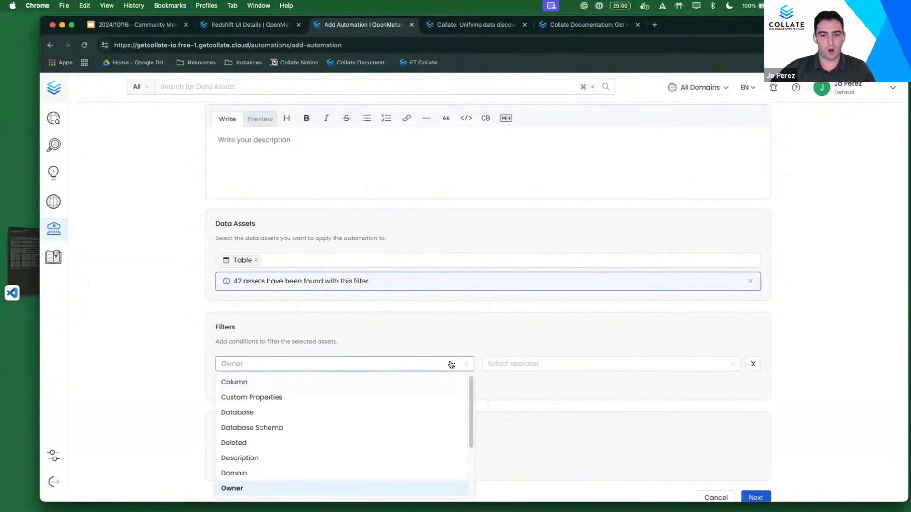
left_click(305, 380)
left_click(606, 363)
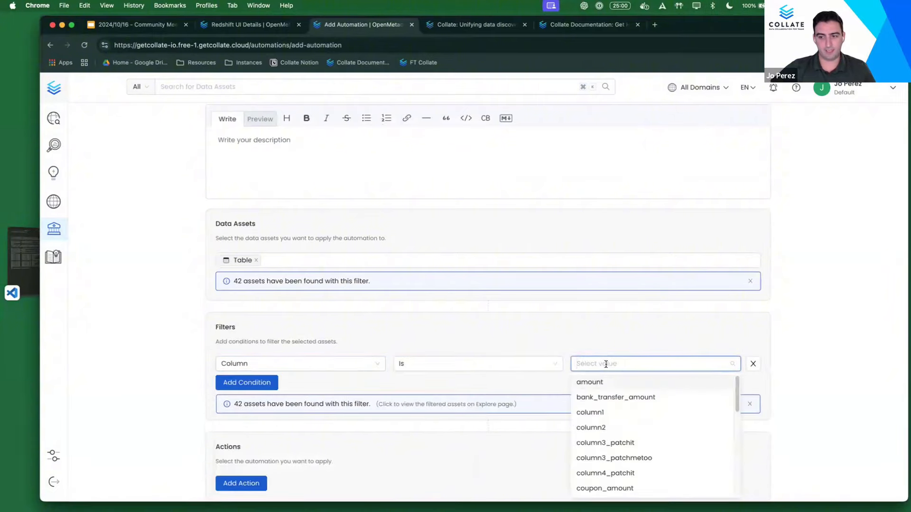
left_click(604, 397)
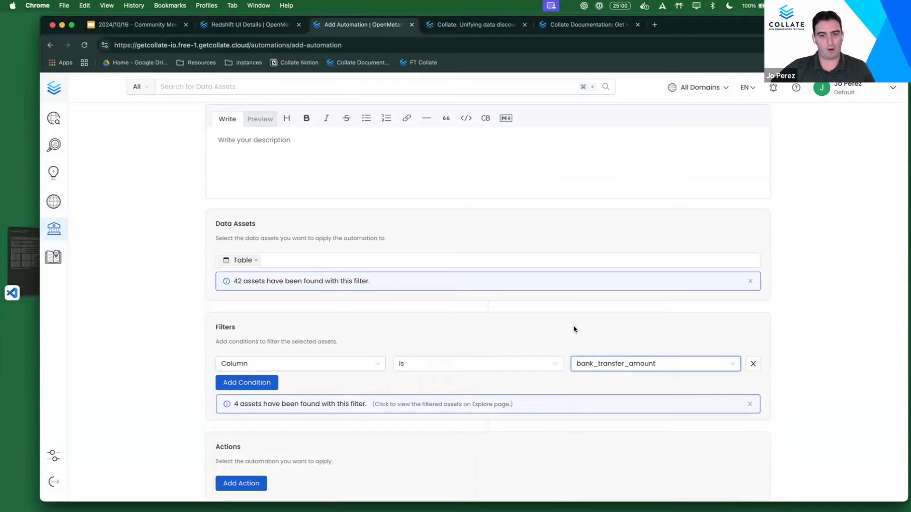
- Add an Add Tags action to the automation and assign it the BankNumber tag
scroll(380, 380, "down", 2)
left_click(241, 444)
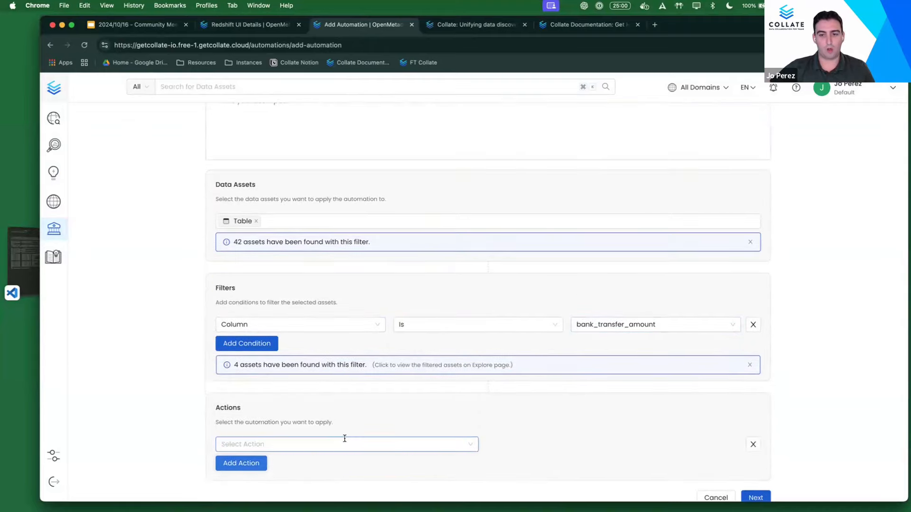
left_click(343, 443)
left_click(239, 365)
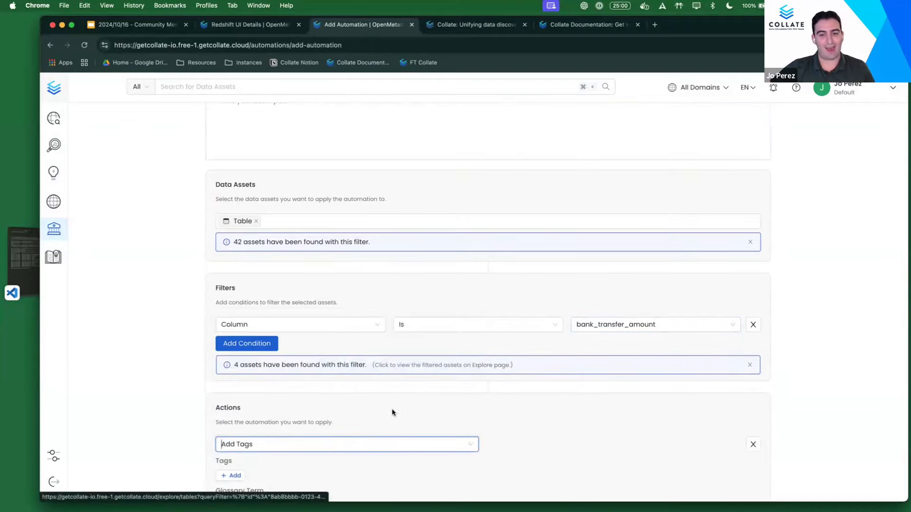
scroll(393, 413, "down", 2)
left_click(223, 421)
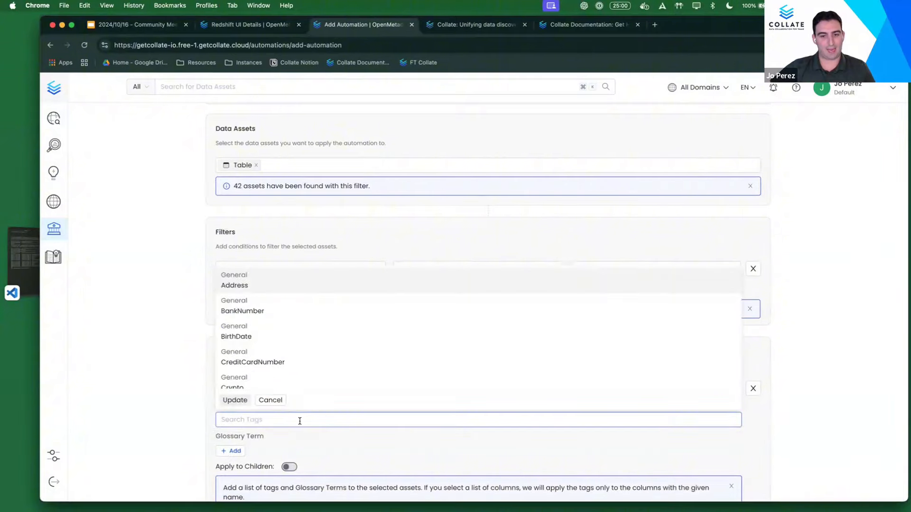
left_click(268, 313)
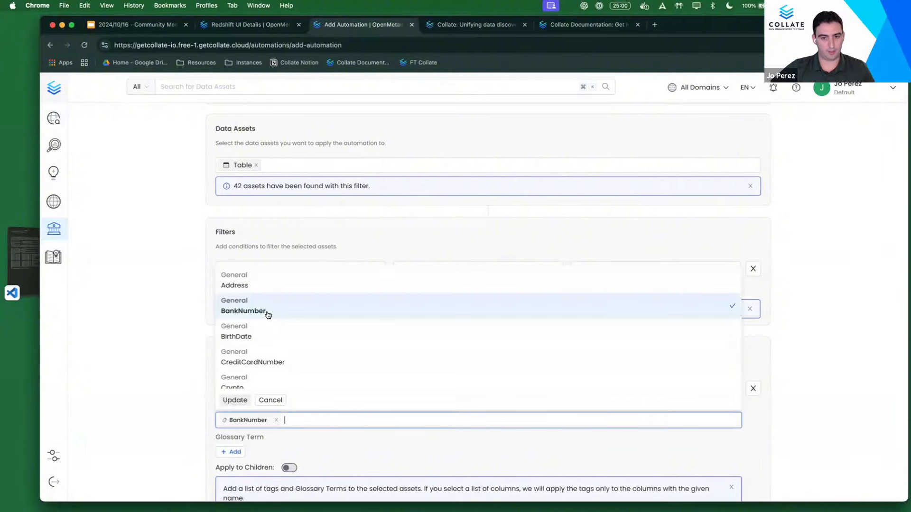
left_click(234, 400)
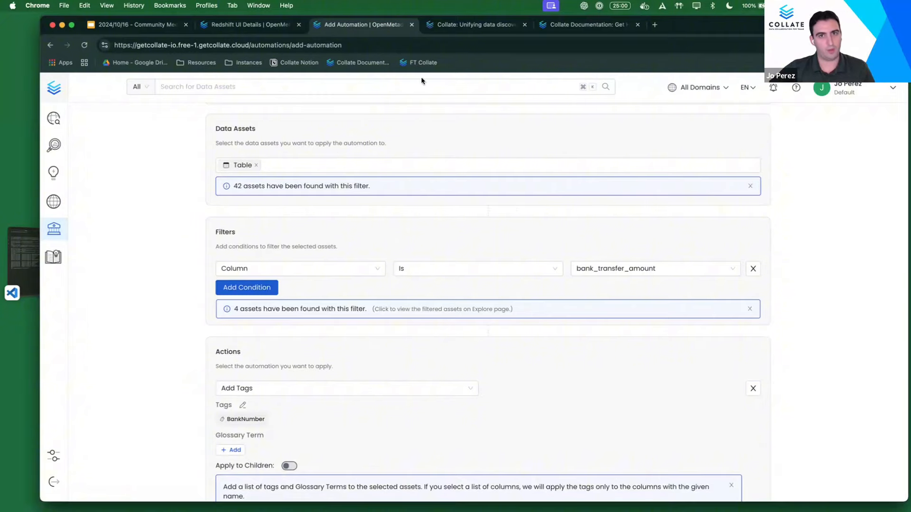
- Recheck the profiler ingestion's run status in the Redshift UI service and return to the automation form
left_click(256, 27)
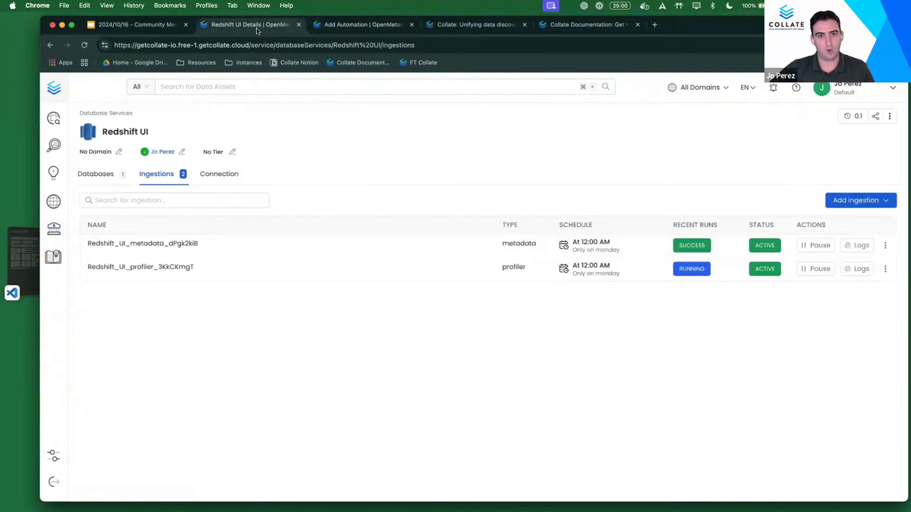
left_click(85, 45)
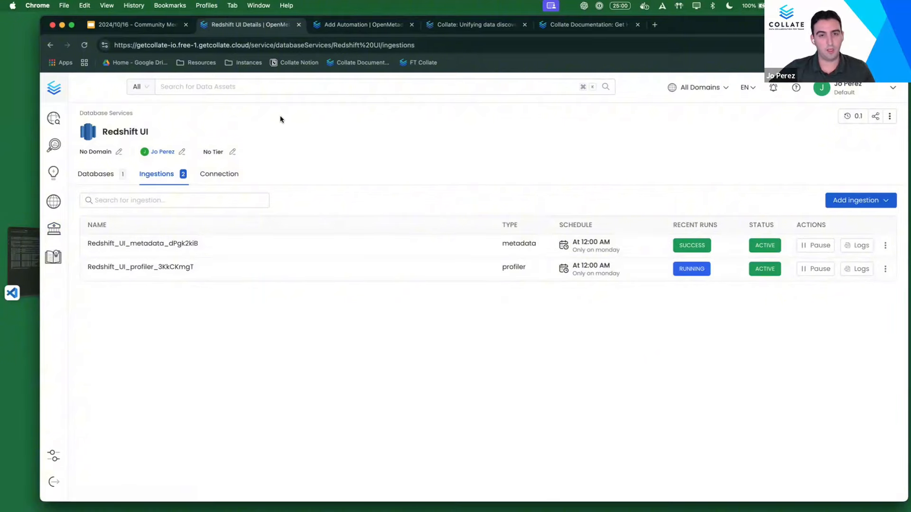
left_click(83, 46)
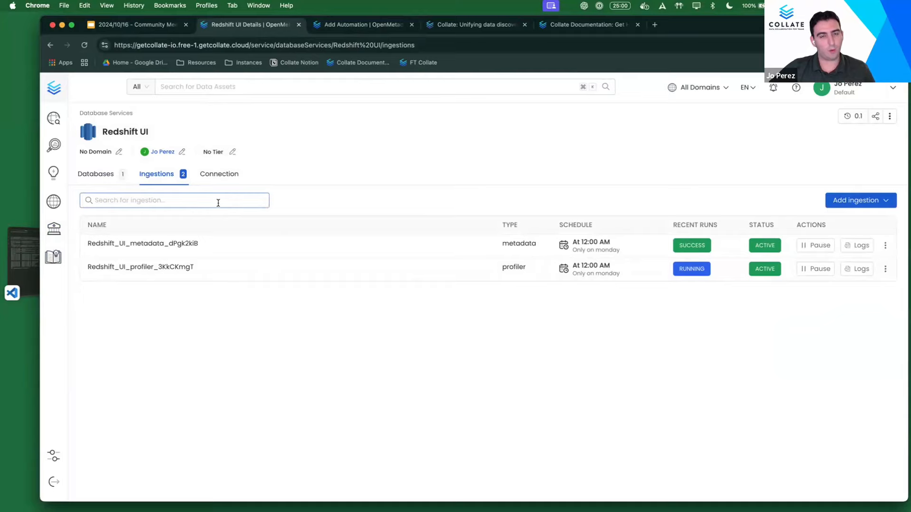
left_click(338, 25)
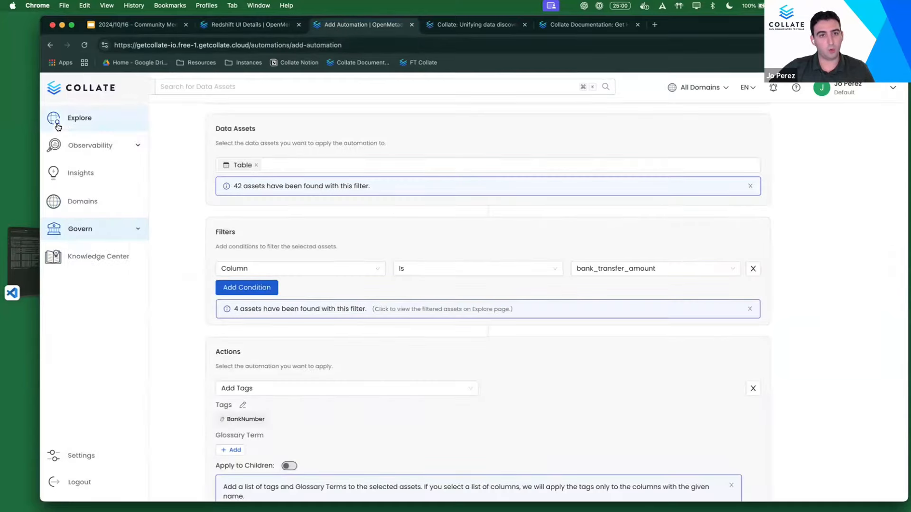
- Explore the Redshift UI service's dbt_test_new schema and review the column tags of its customers table
left_click(68, 126)
left_click(285, 166)
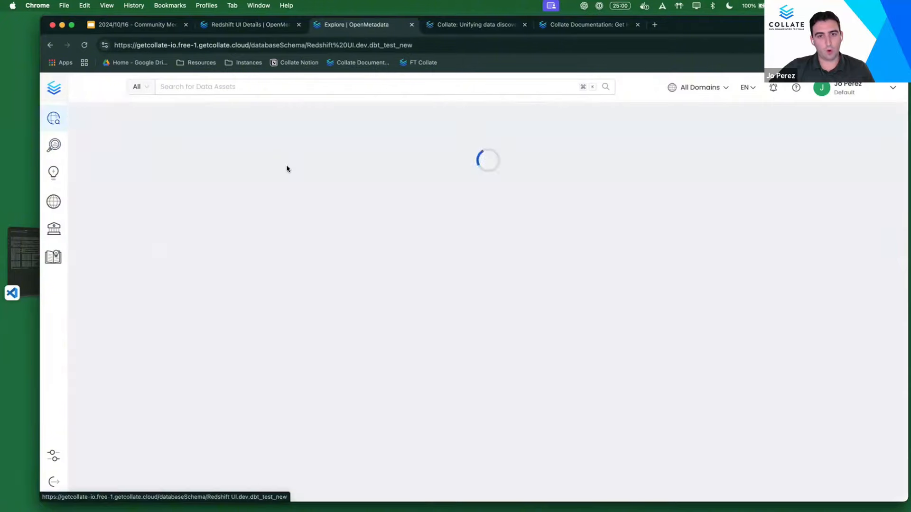
left_click(98, 273)
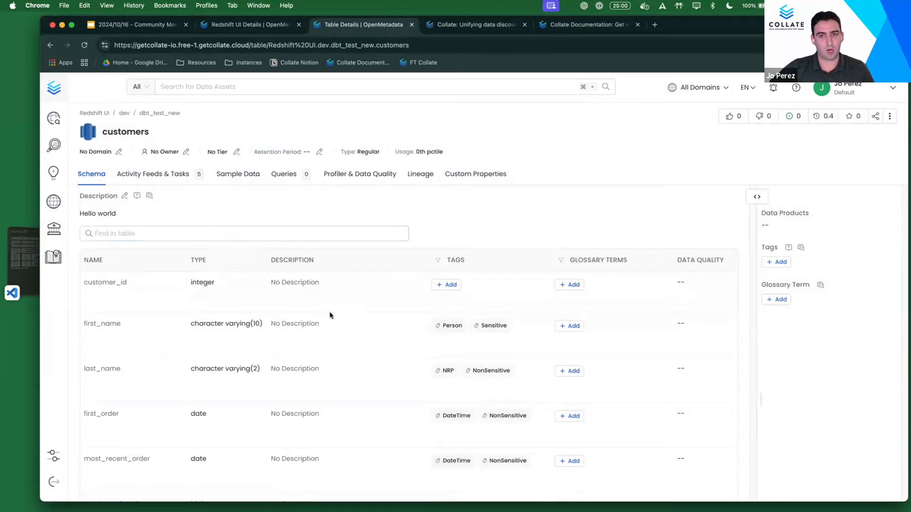
scroll(315, 430, "down", 2)
scroll(301, 320, "up", 2)
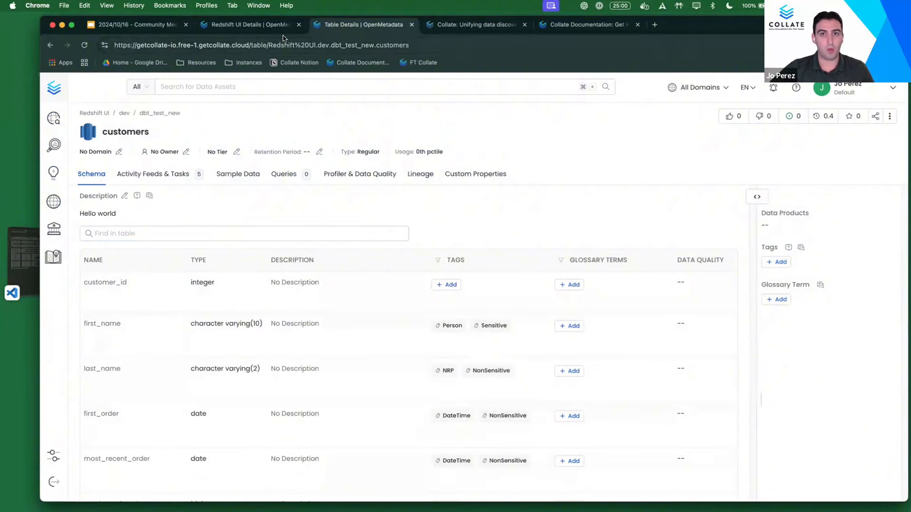
- Recheck the profiler ingestion's run status, and return to the tags on the customers table's columns
left_click(248, 24)
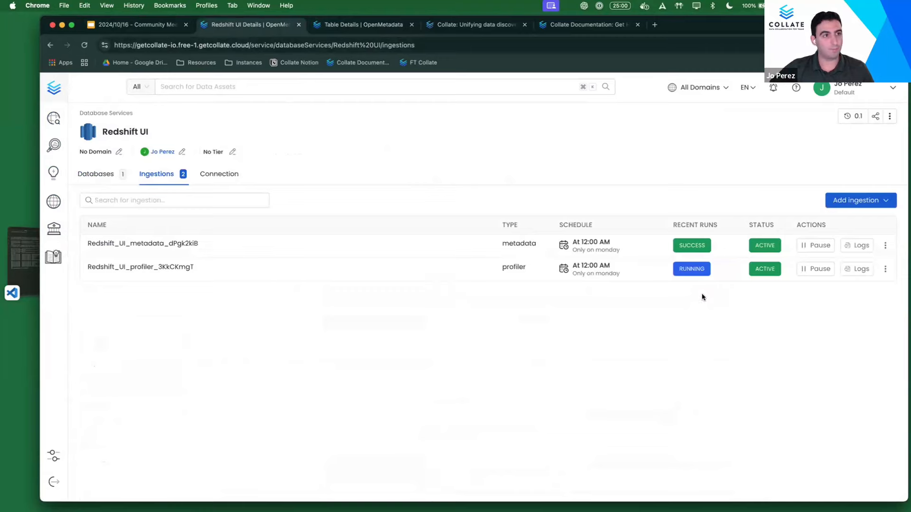
left_click(363, 26)
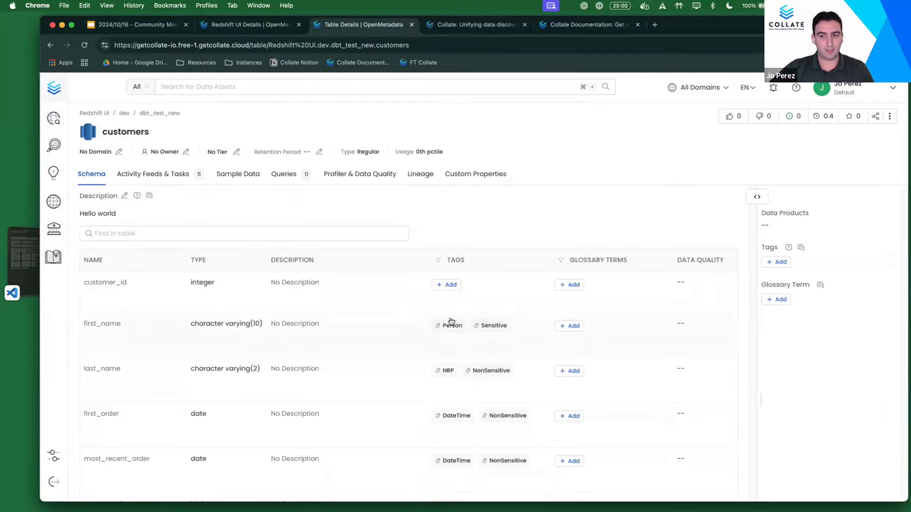
mouse_move(494, 325)
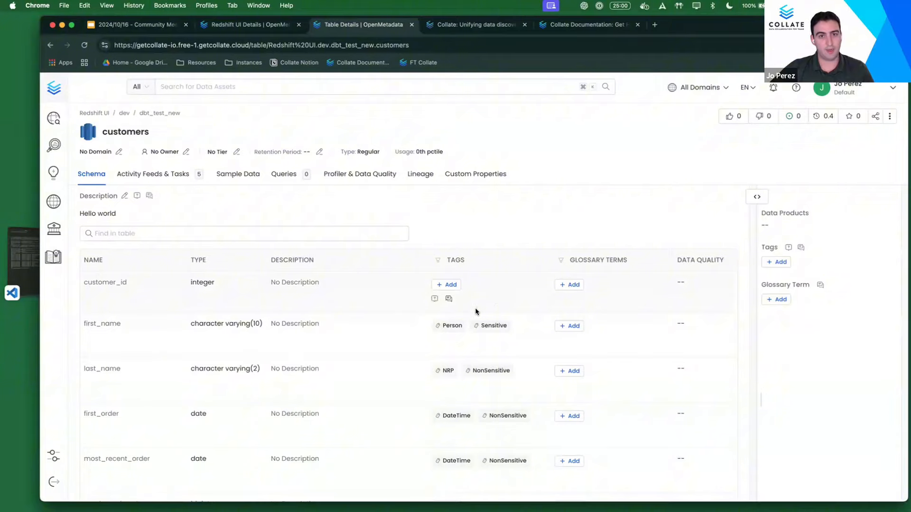
- Examine the column tags of the customers table in free_tier_redshift's dev database, dbt_test schema
left_click(92, 113)
left_click(121, 114)
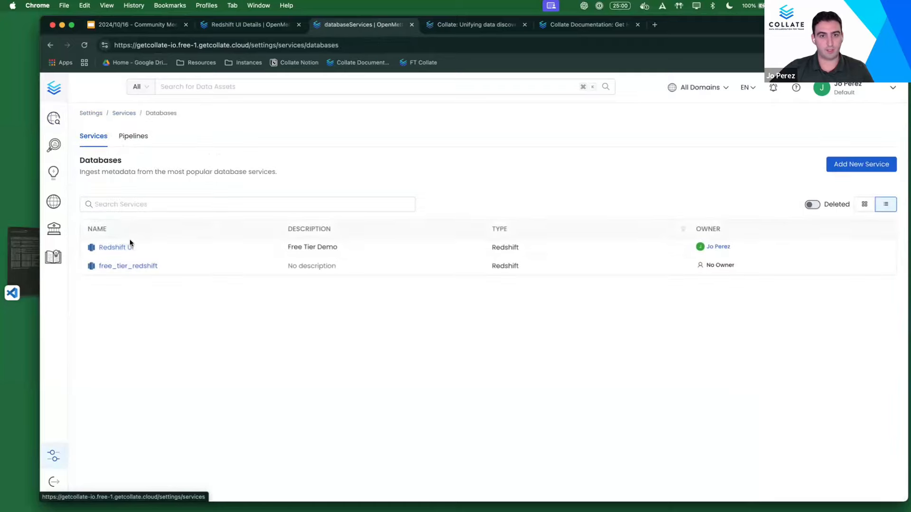
left_click(127, 266)
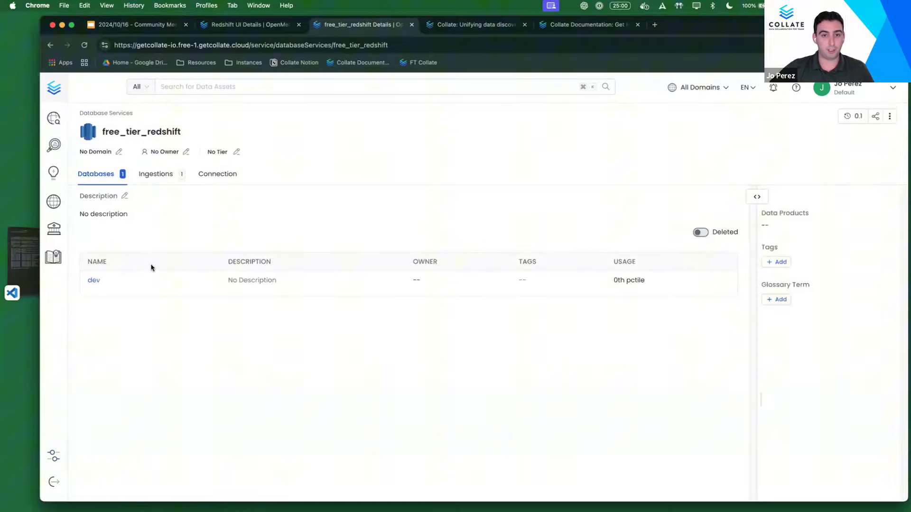
left_click(95, 281)
left_click(113, 279)
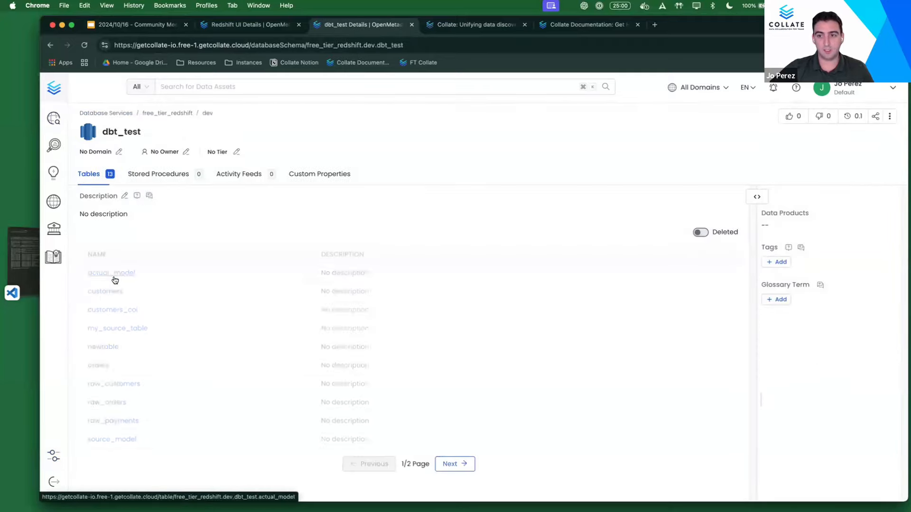
left_click(105, 291)
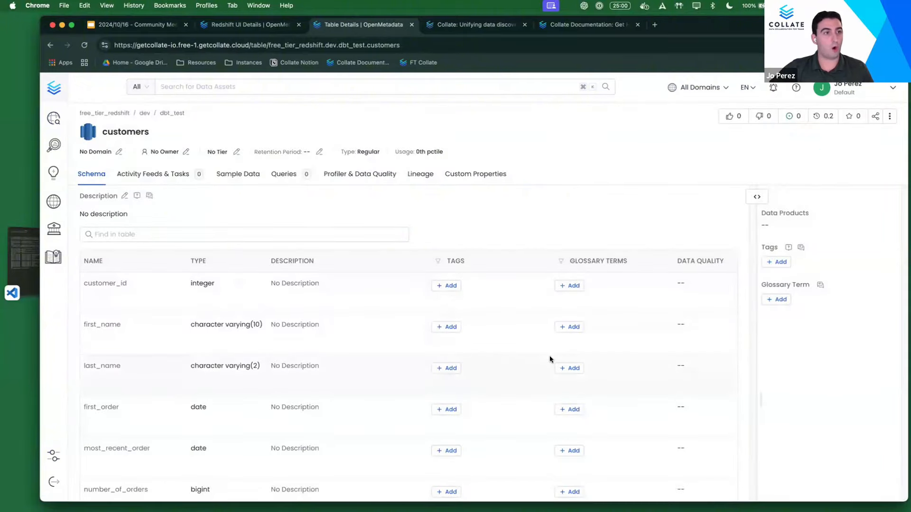
- Compare the ingestion pipelines of the free_tier_redshift service with those of the Redshift UI service
left_click(105, 113)
left_click(165, 180)
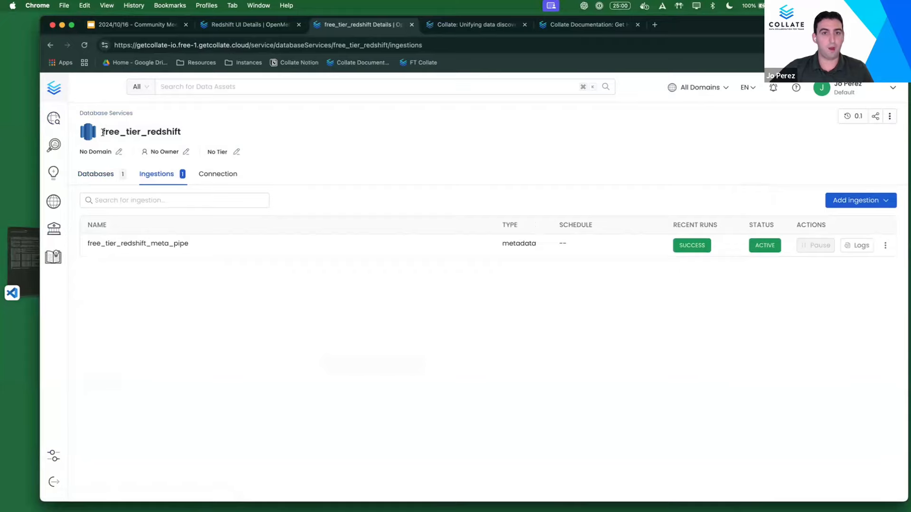
left_click(105, 113)
left_click(113, 246)
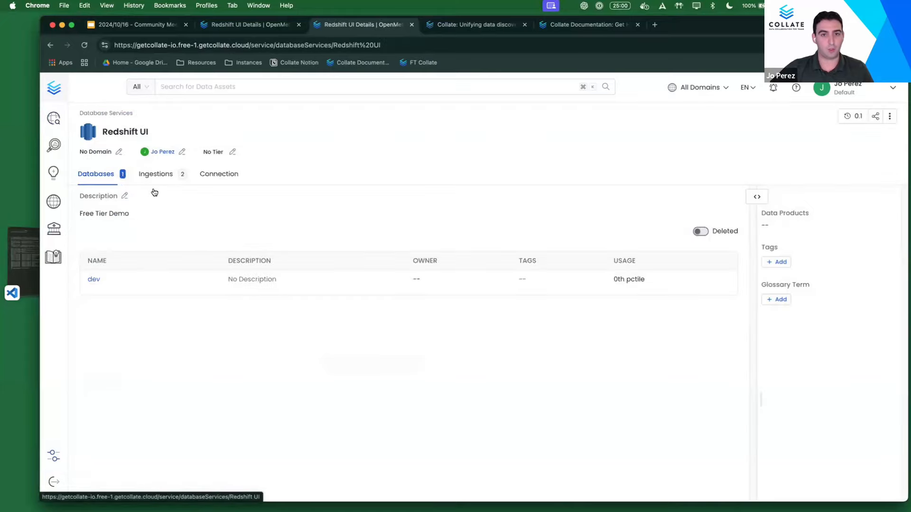
left_click(157, 174)
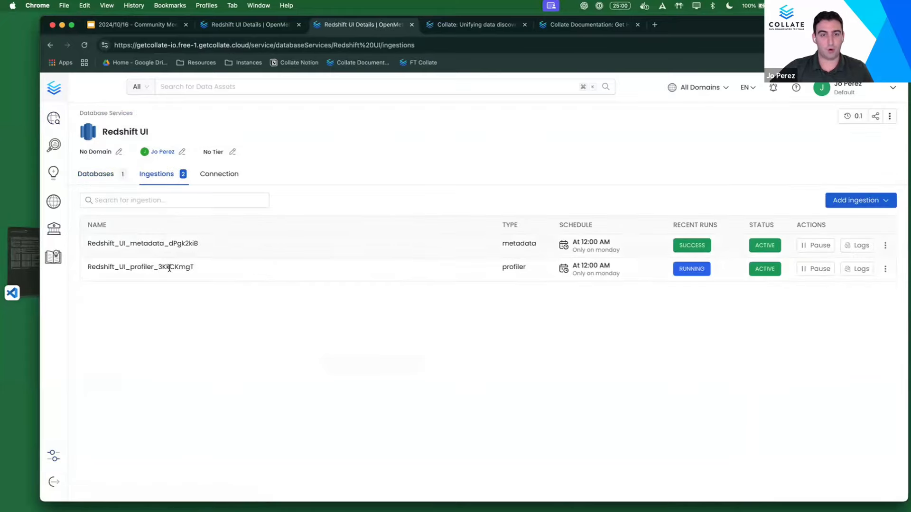
- Return to the customers table in Redshift UI's dbt_test_new schema and review its column tags
left_click(102, 175)
left_click(92, 279)
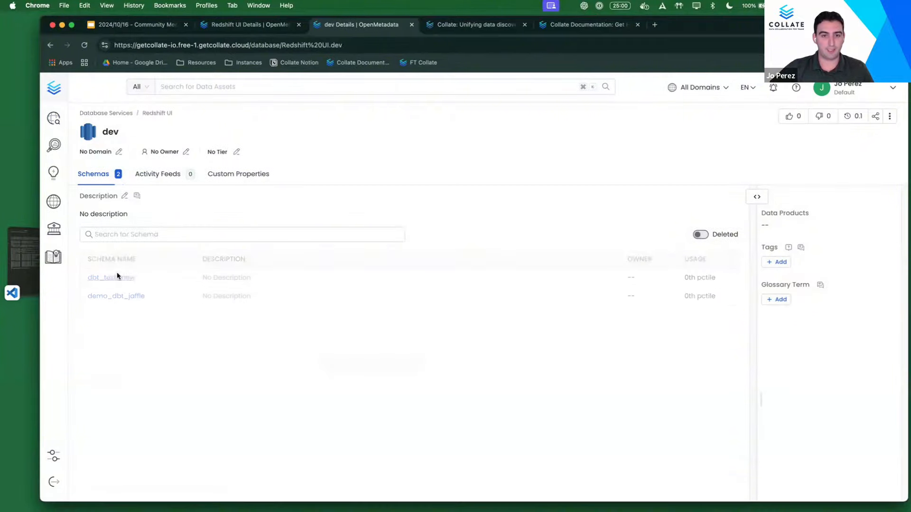
left_click(114, 277)
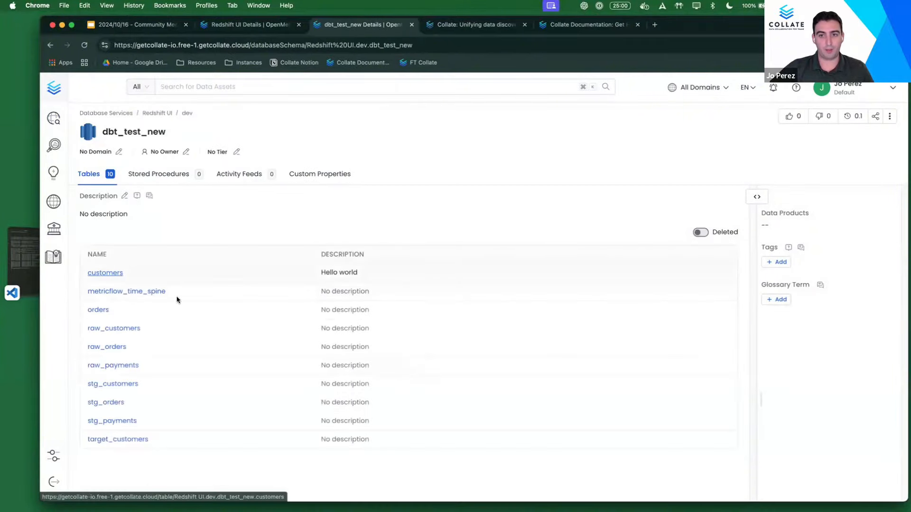
left_click(105, 272)
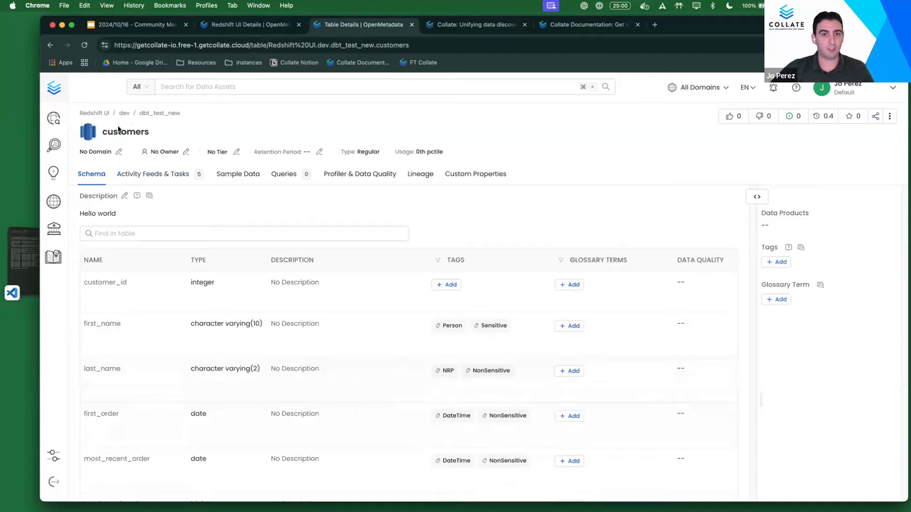
- Review the Redshift UI profiler ingestion's configuration, including its advanced settings, exit without editing, and refresh the list of ingestions
left_click(97, 113)
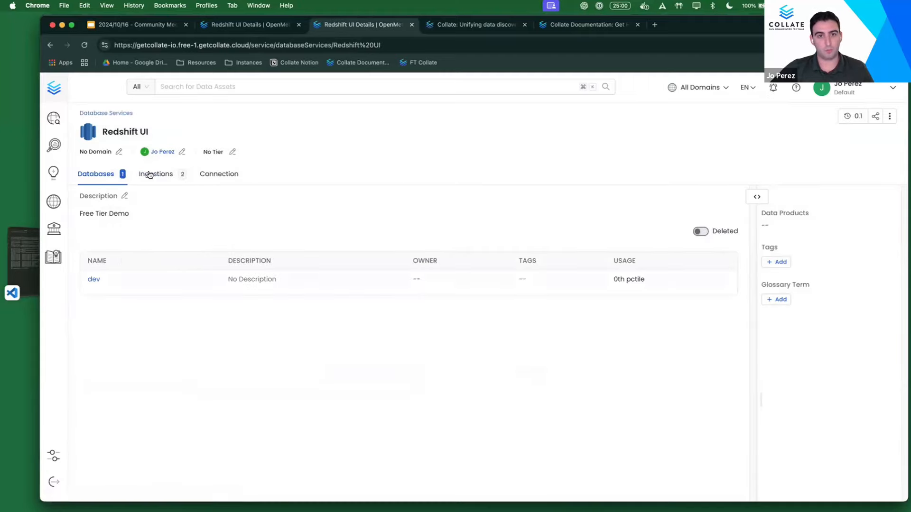
left_click(148, 174)
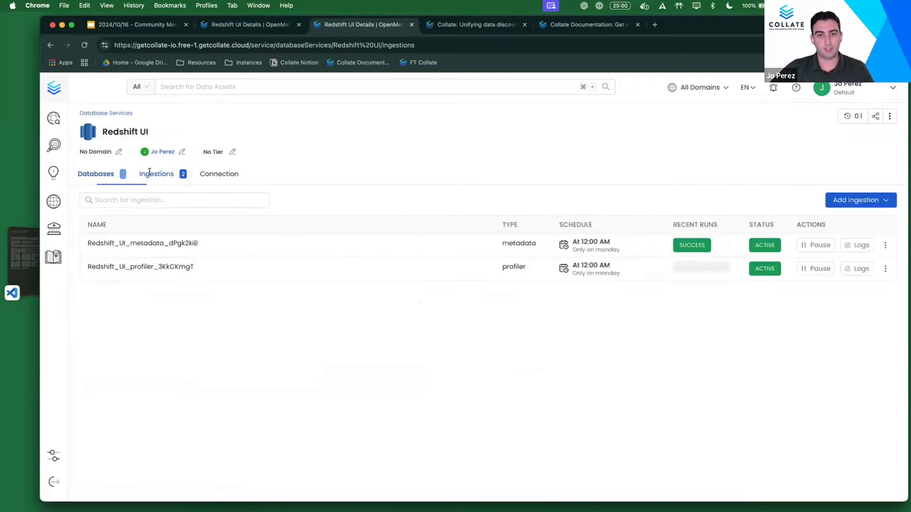
left_click(885, 269)
left_click(861, 317)
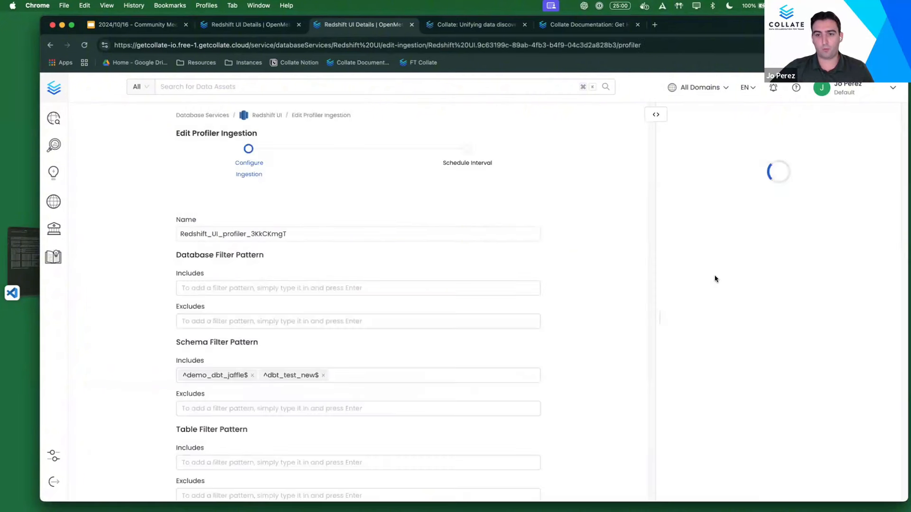
scroll(510, 298, "down", 6)
left_click(375, 460)
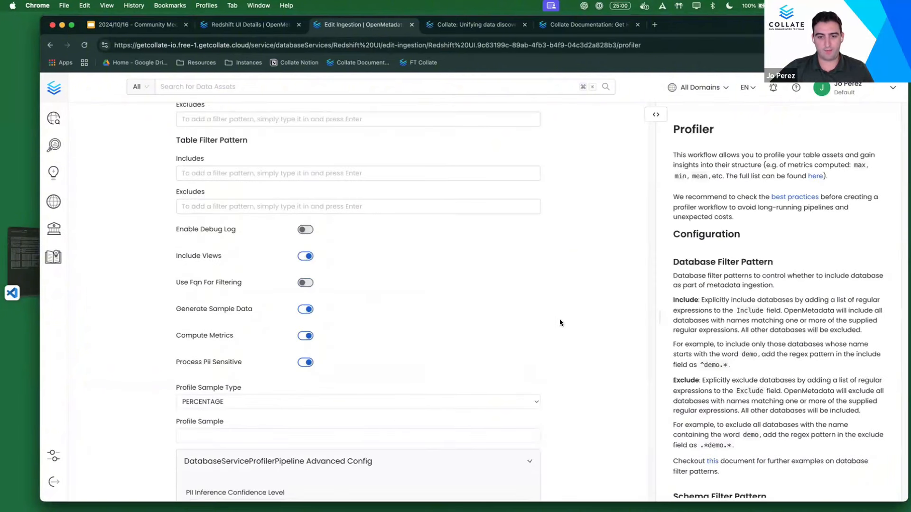
scroll(560, 319, "down", 2)
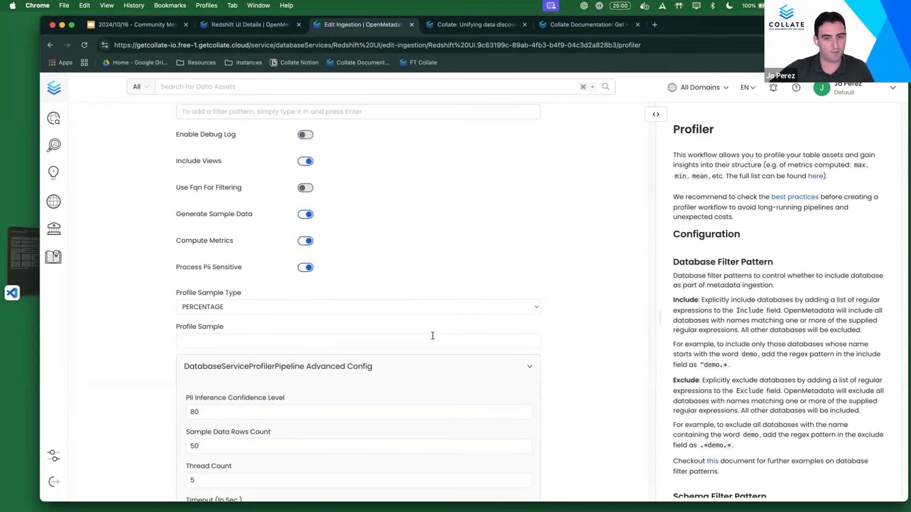
scroll(468, 315, "down", 3)
left_click(487, 487)
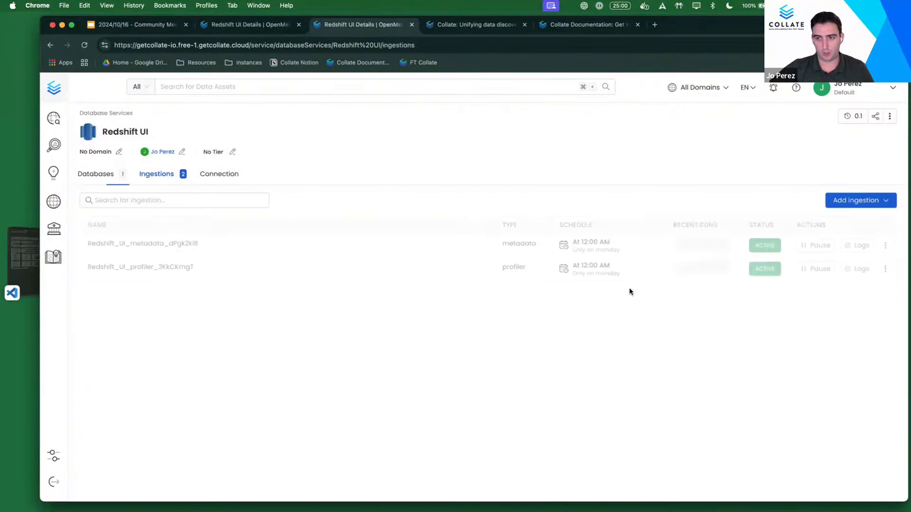
left_click(84, 46)
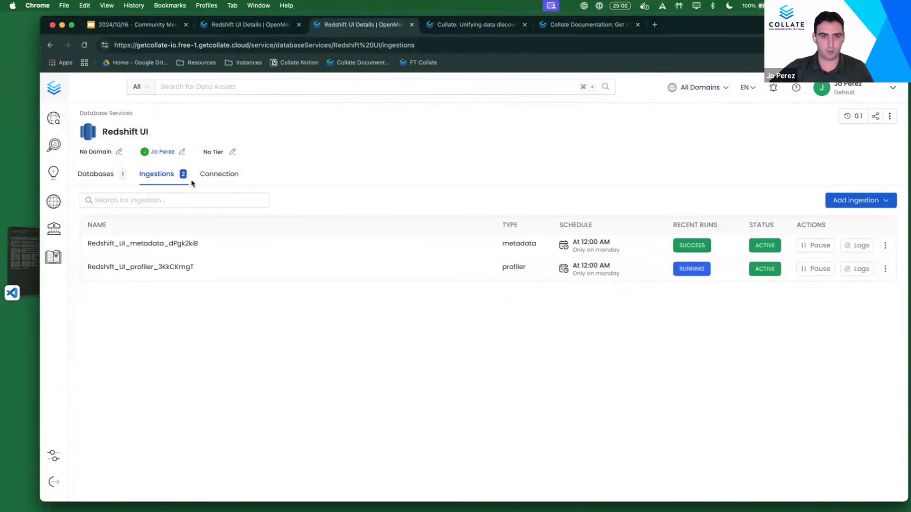
- Reopen the customers table from the Redshift UI service's dev database and dbt_test_new schema
left_click(102, 175)
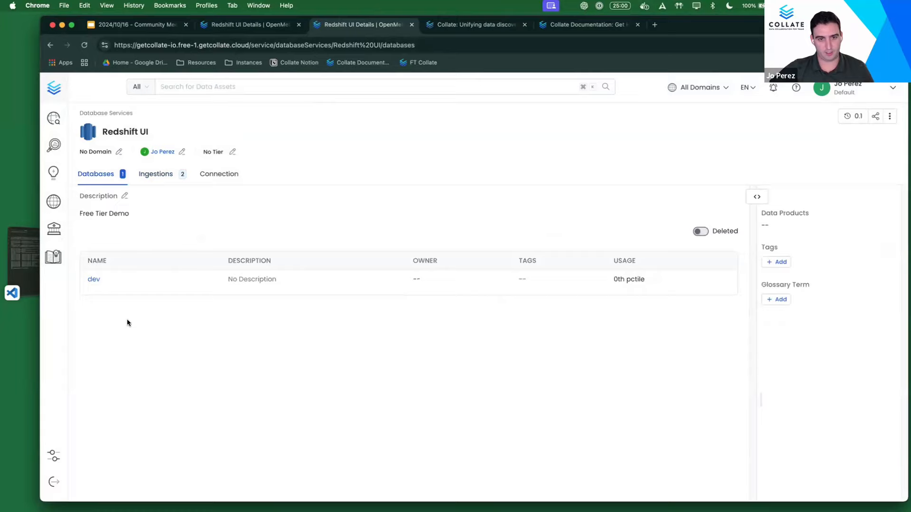
left_click(89, 281)
left_click(114, 279)
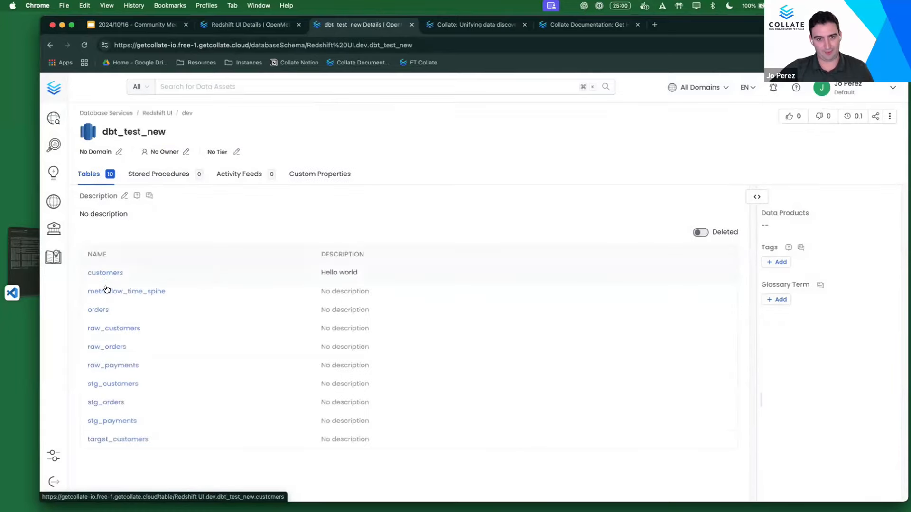
left_click(104, 273)
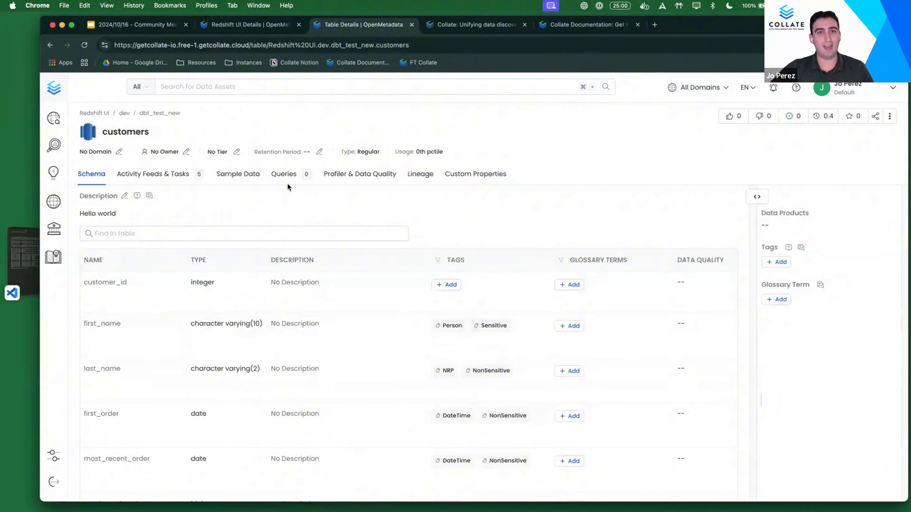
- Switch to the Google Slides presentation and advance to the Discover and Explore Data slide
left_click(140, 24)
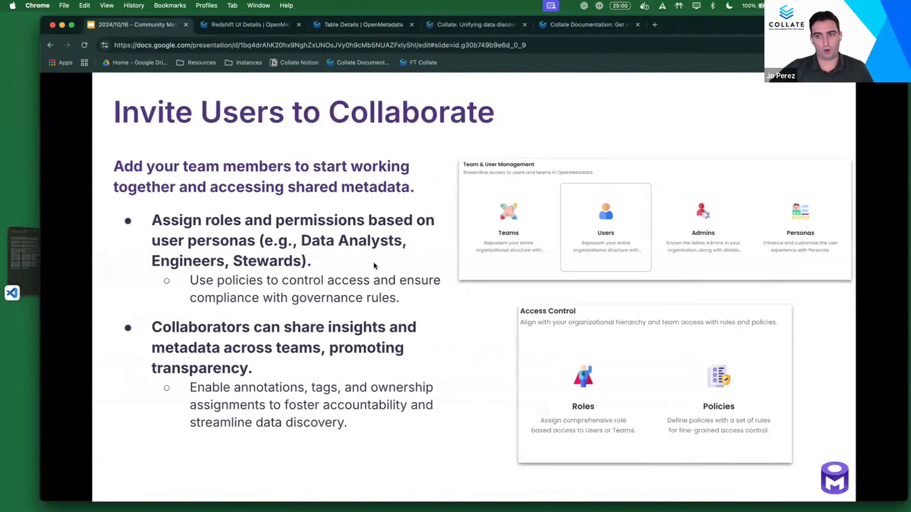
key("Right")
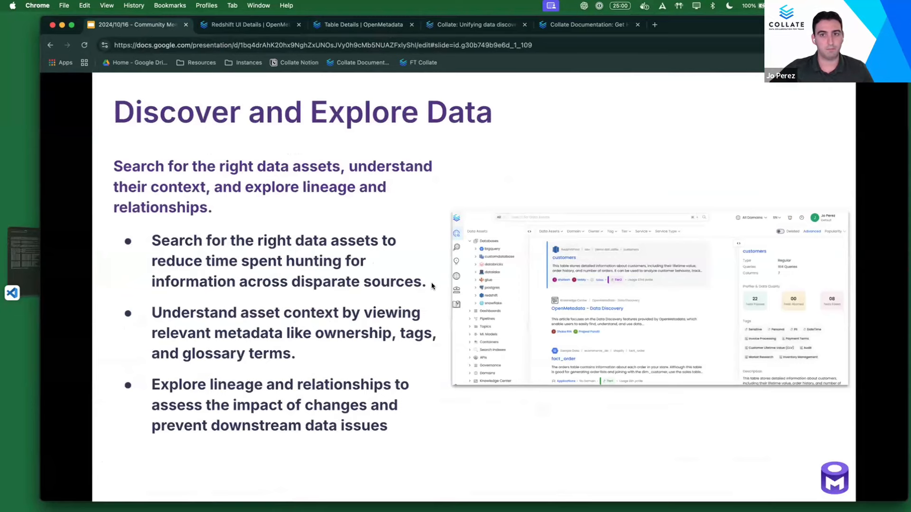
- Switch back to the Redshift UI service in Collate and open dbt_test_new's customers table for editing its metadata
left_click(252, 23)
left_click(103, 182)
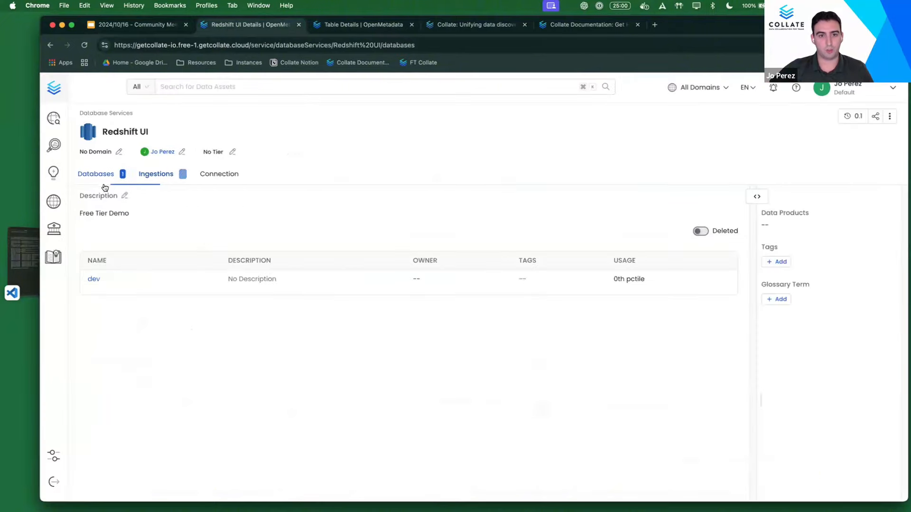
left_click(99, 280)
left_click(123, 279)
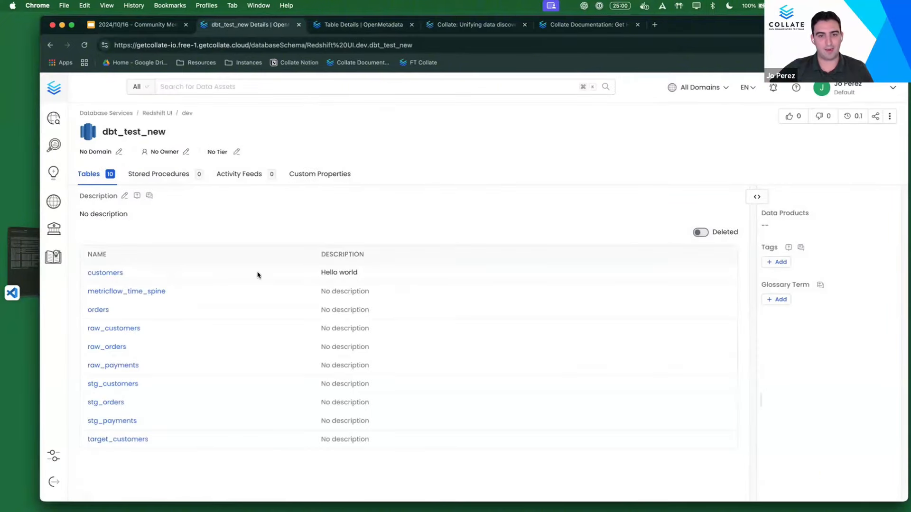
left_click(117, 273)
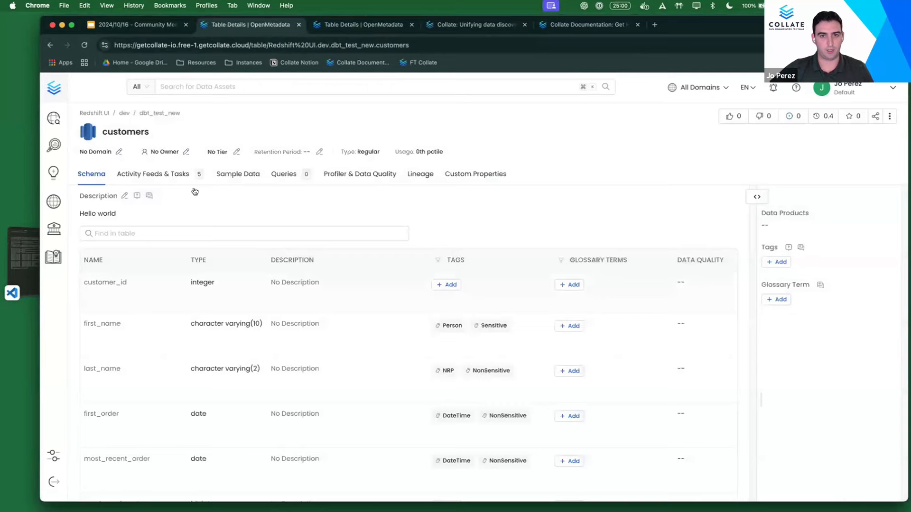
- Assign Free Tier Team as the customers table's owner, and replace it with the data steward user
left_click(187, 152)
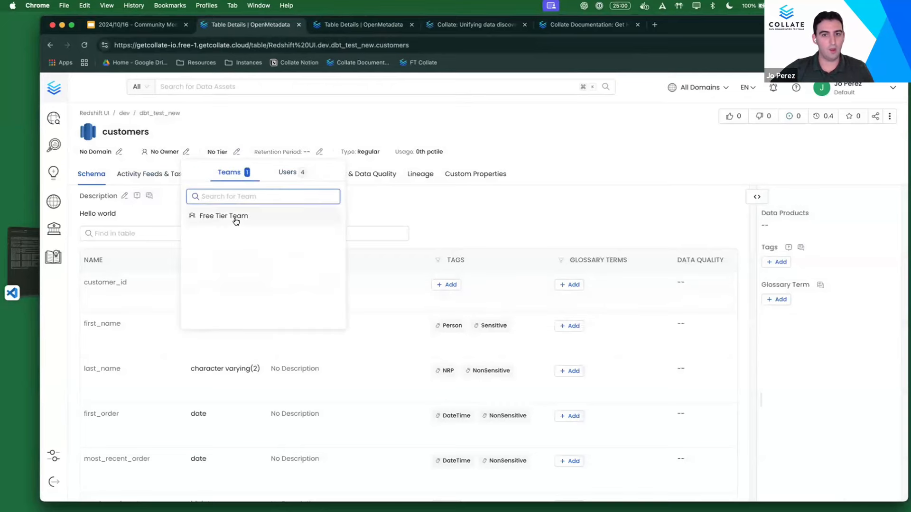
left_click(235, 217)
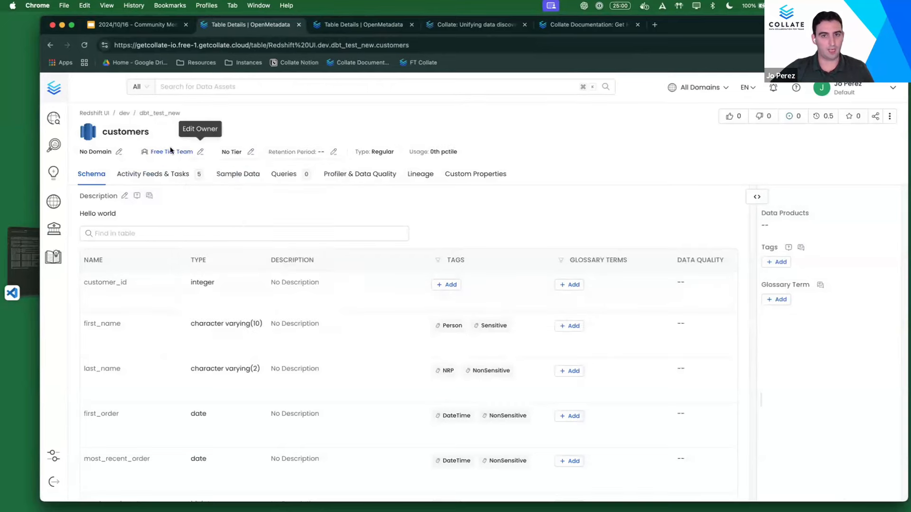
left_click(200, 152)
left_click(150, 172)
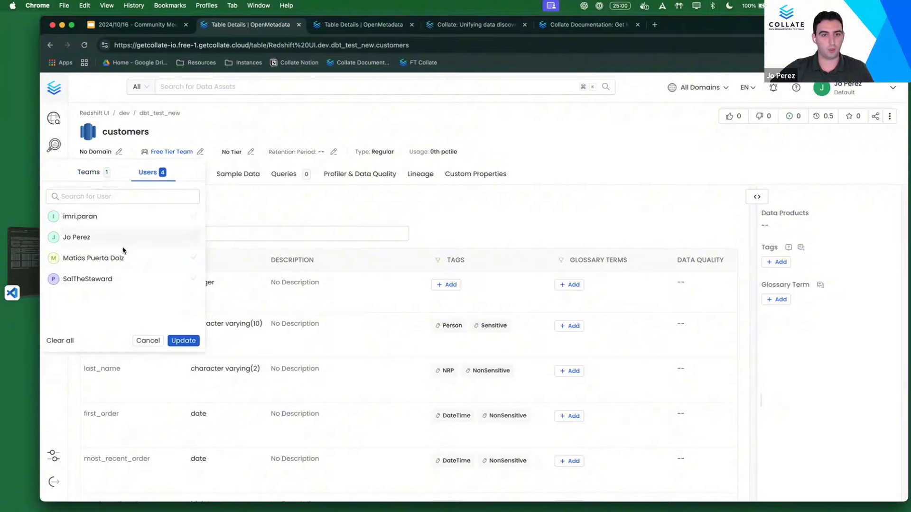
left_click(129, 282)
left_click(191, 341)
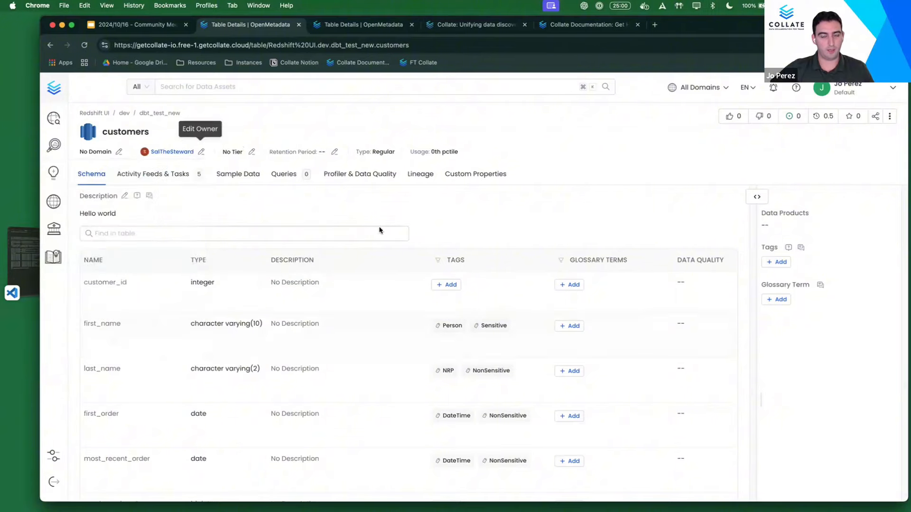
- Set the customers table's tier to Tier1
left_click(252, 152)
left_click(242, 212)
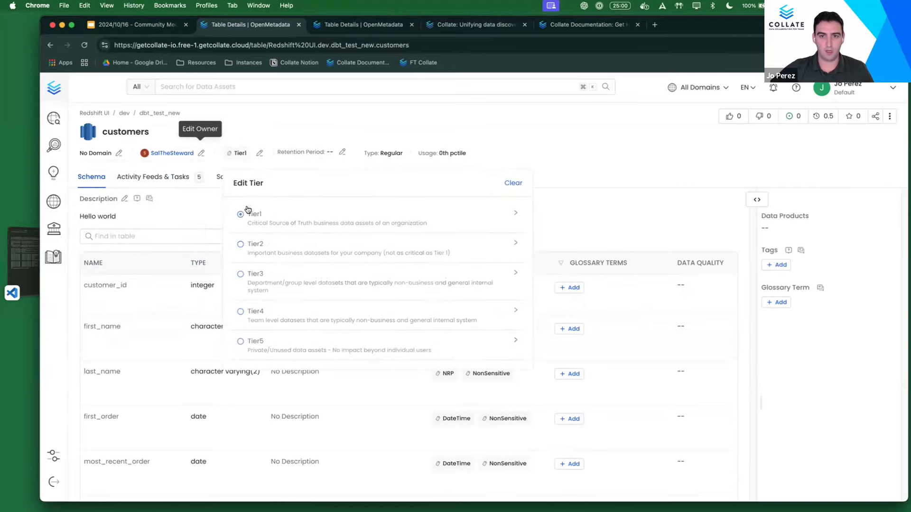